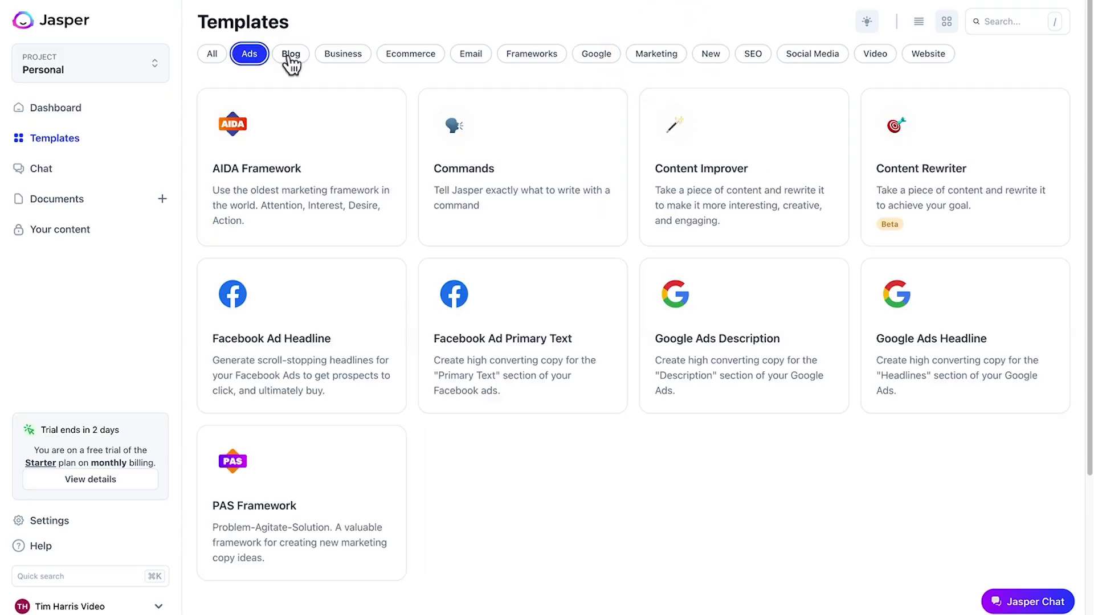
# Filter the template gallery to show only Blog templates
pyautogui.click(299, 56)
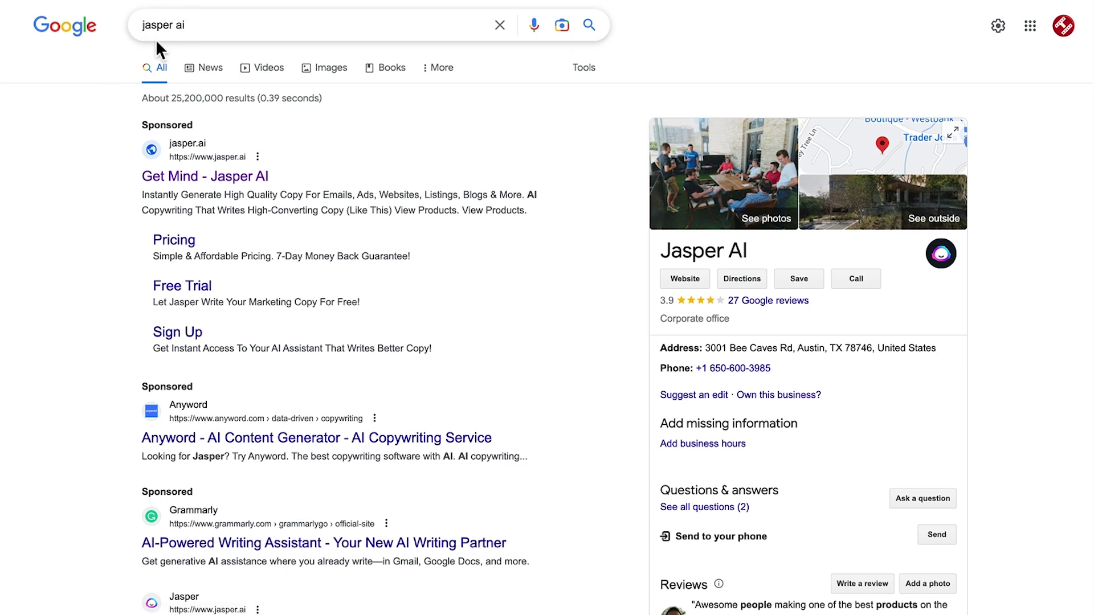
# Open Jasper AI's website from the sponsored Google result
pyautogui.click(172, 182)
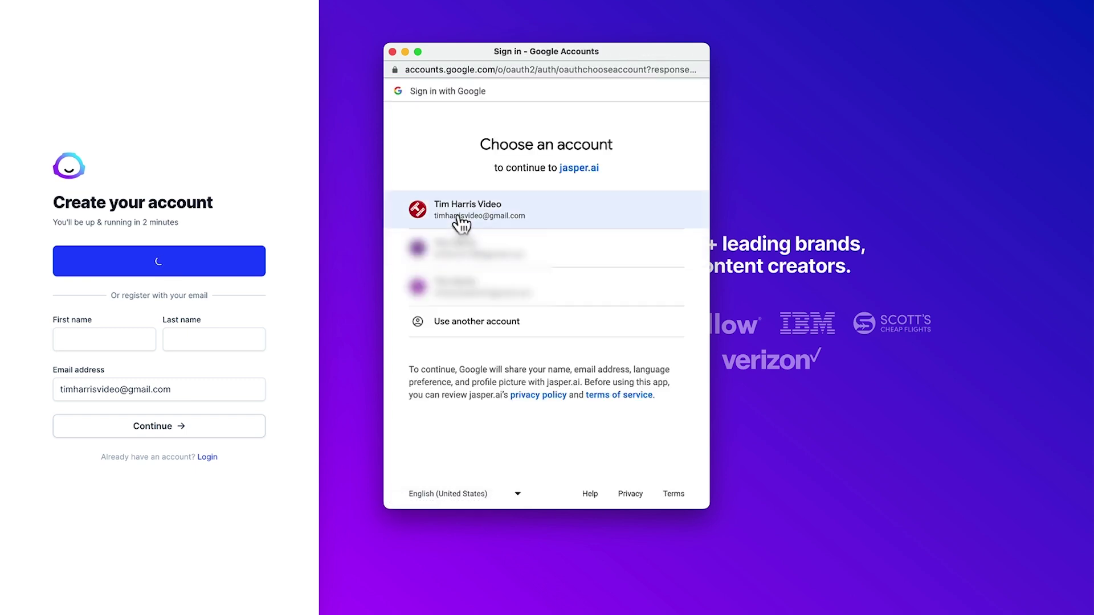
# Sign in with the listed Google account and submit the company domain details
pyautogui.click(459, 215)
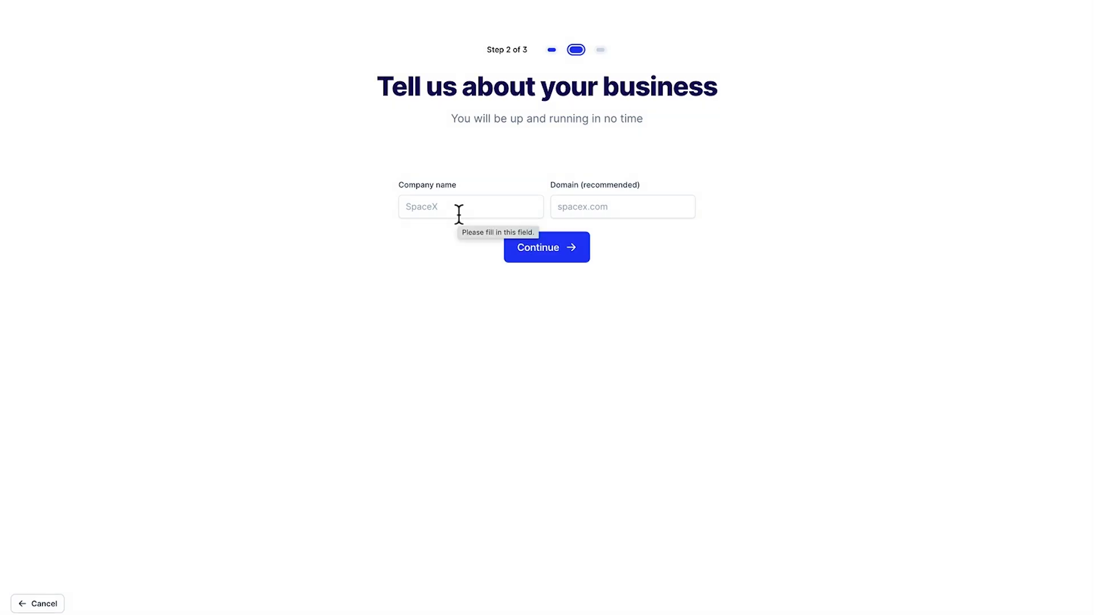
pyautogui.click(457, 207)
pyautogui.click(476, 239)
pyautogui.click(555, 207)
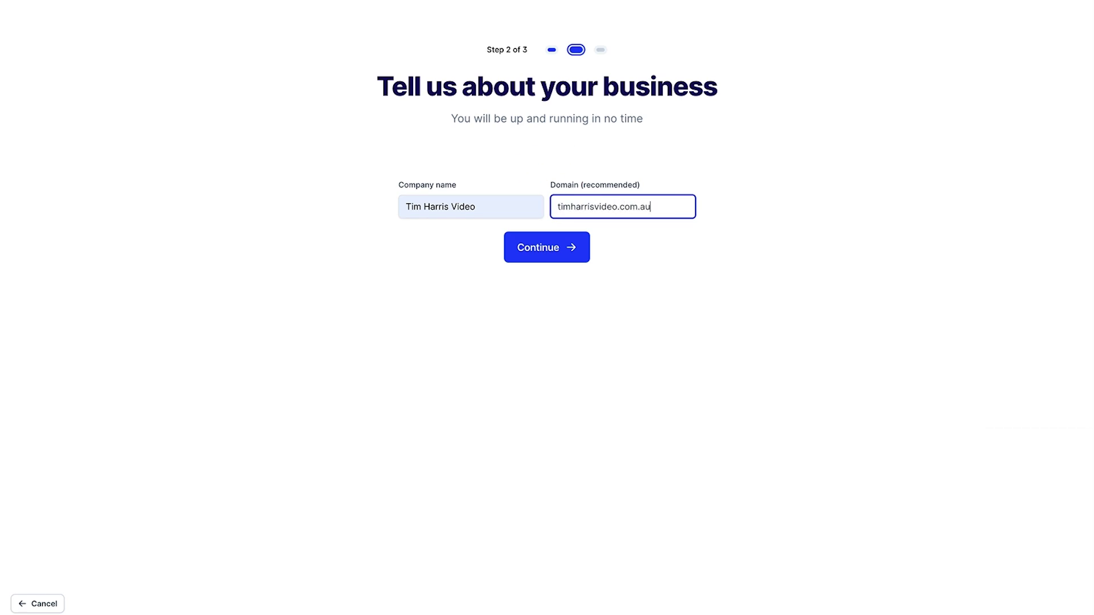
pyautogui.click(561, 247)
# Choose Blog posts as the intended use and pass the reCAPTCHA check
pyautogui.click(433, 211)
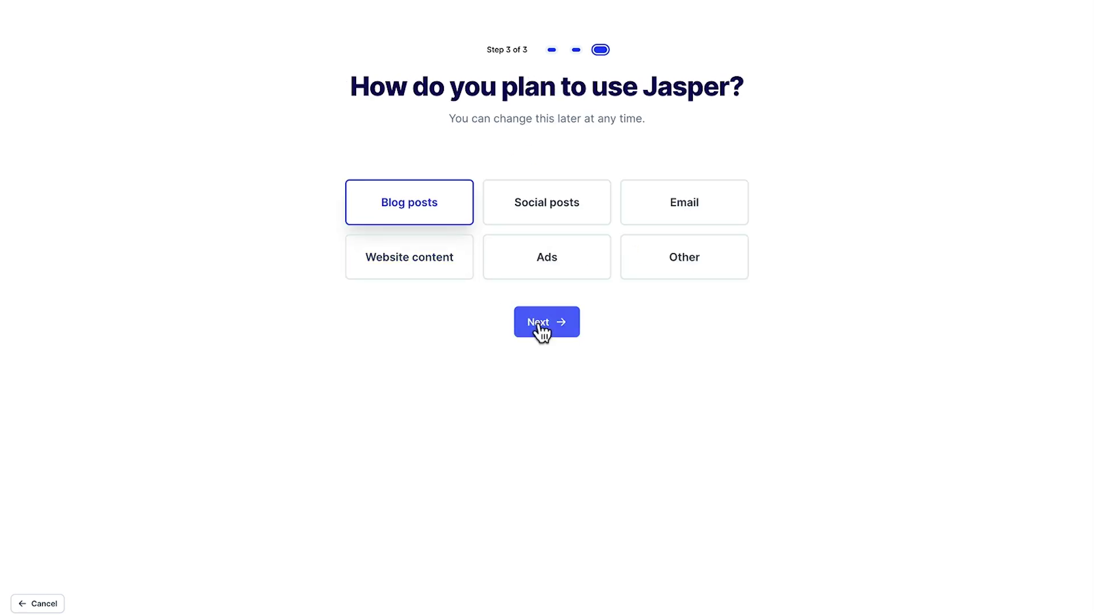
pyautogui.click(541, 330)
pyautogui.click(468, 206)
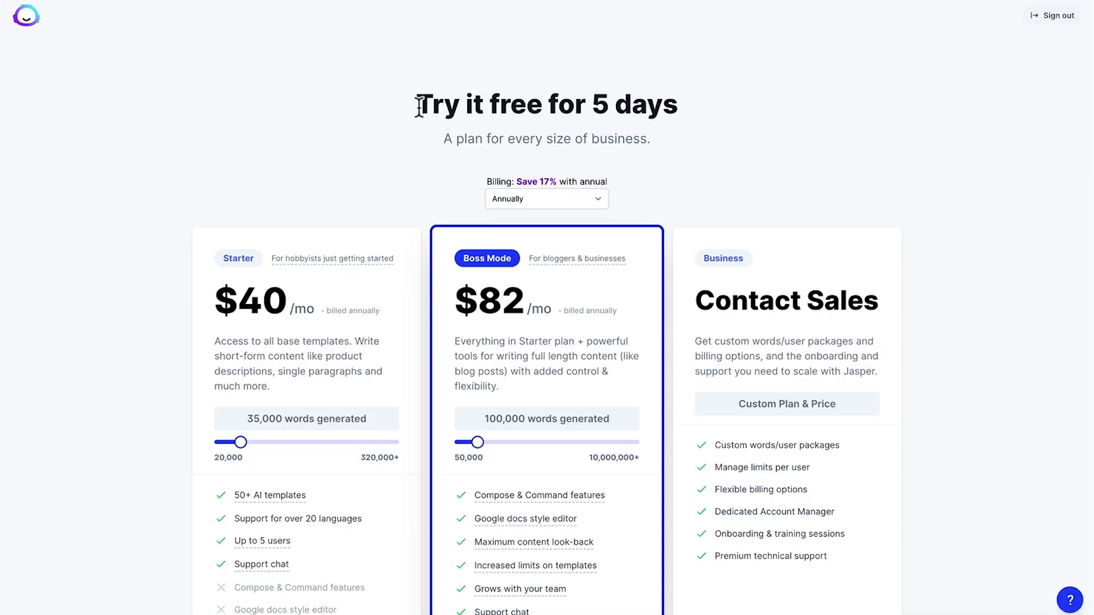
# Highlight the free-trial heading, then keep the plans on annual billing
pyautogui.moveTo(419, 106); pyautogui.dragTo(649, 96)
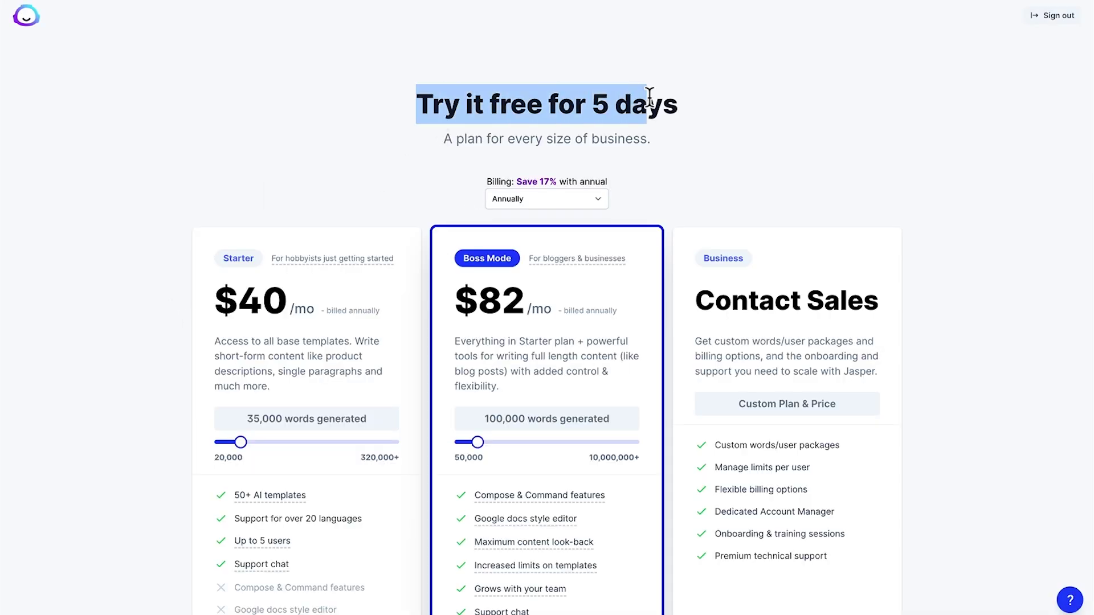
pyautogui.click(579, 98)
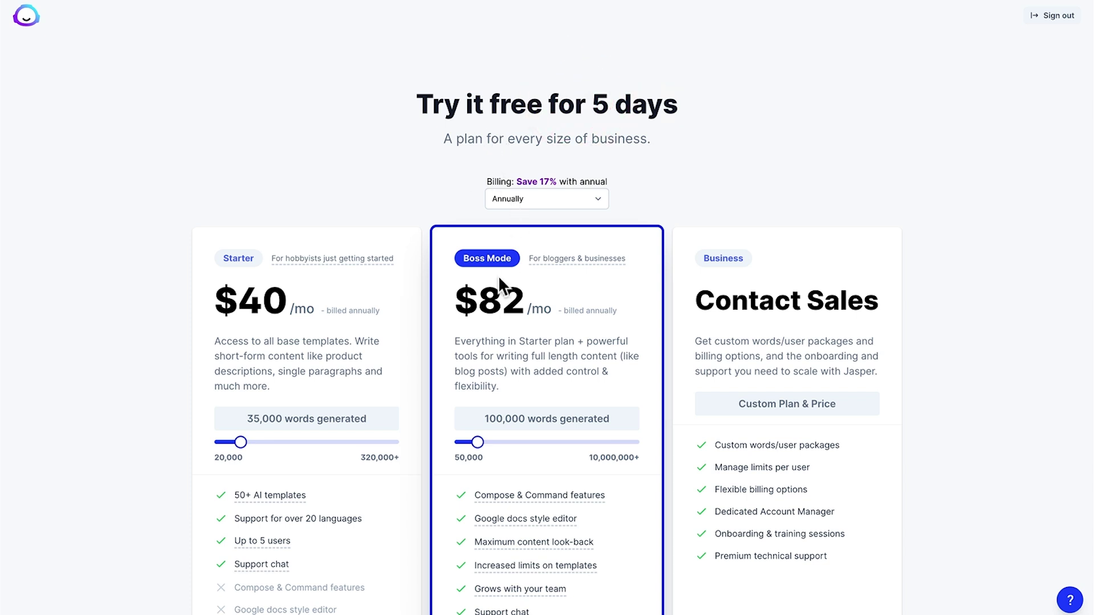
pyautogui.click(343, 289)
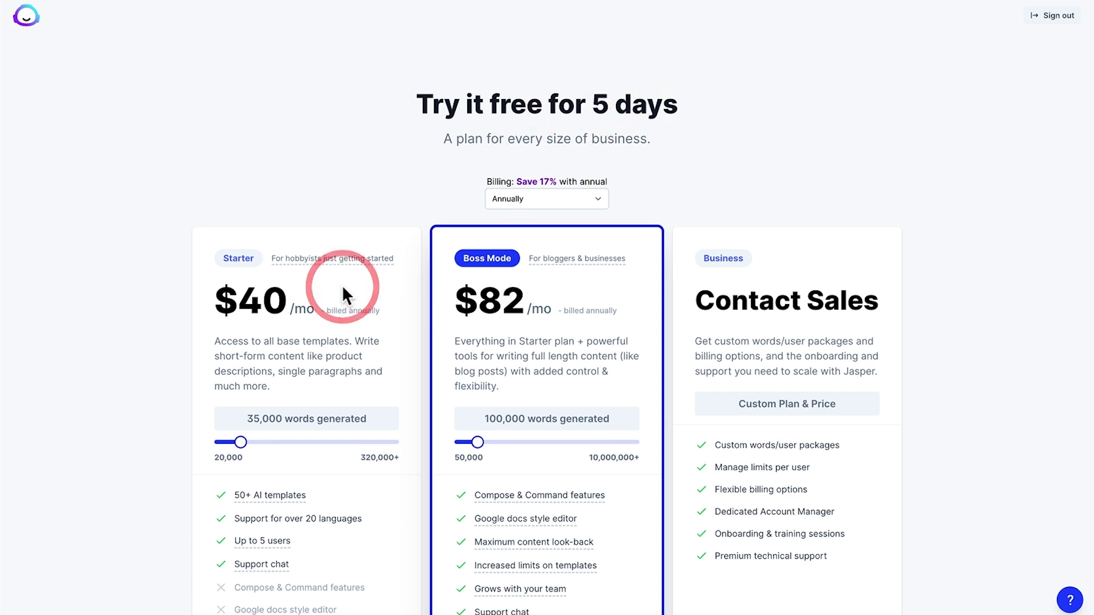
pyautogui.click(258, 316)
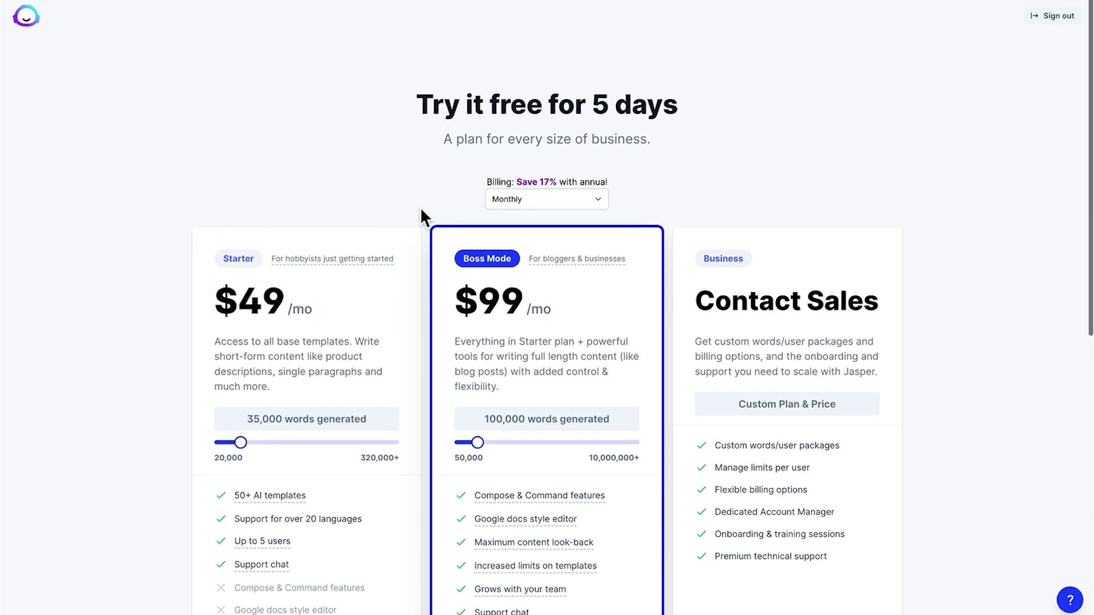
pyautogui.click(523, 194)
pyautogui.click(517, 182)
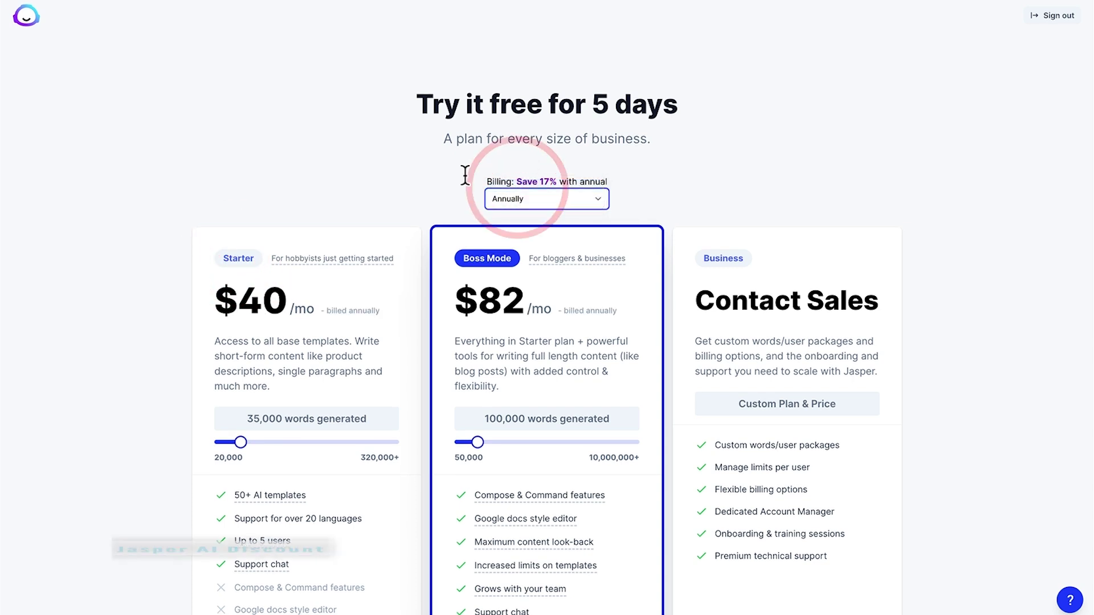
pyautogui.click(385, 159)
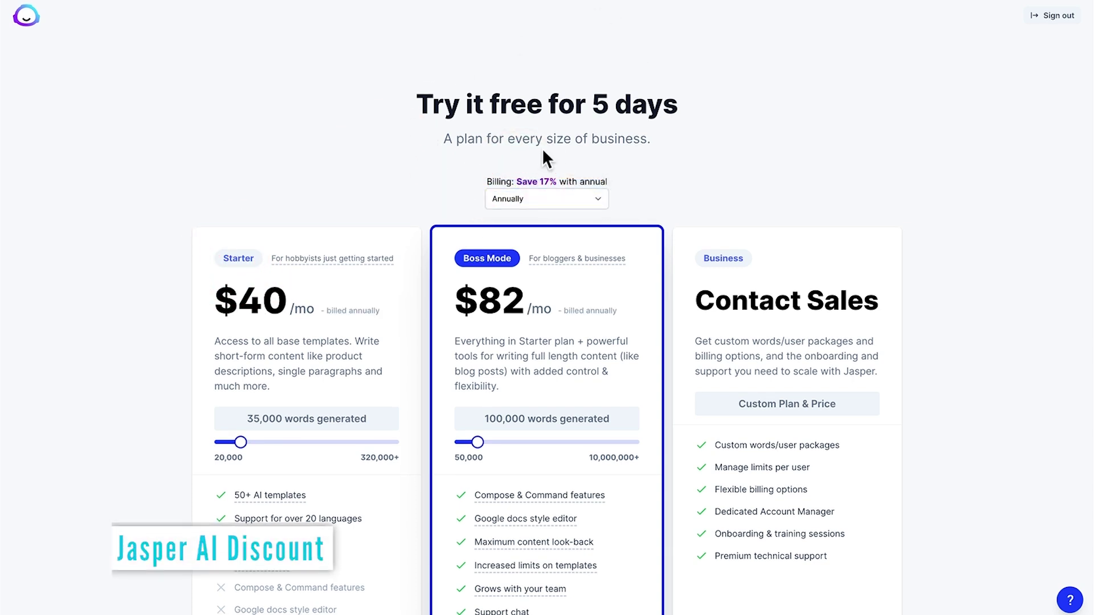
# Switch the trial plans to Monthly billing, showing $49 and $99 prices
pyautogui.click(524, 195)
pyautogui.click(518, 189)
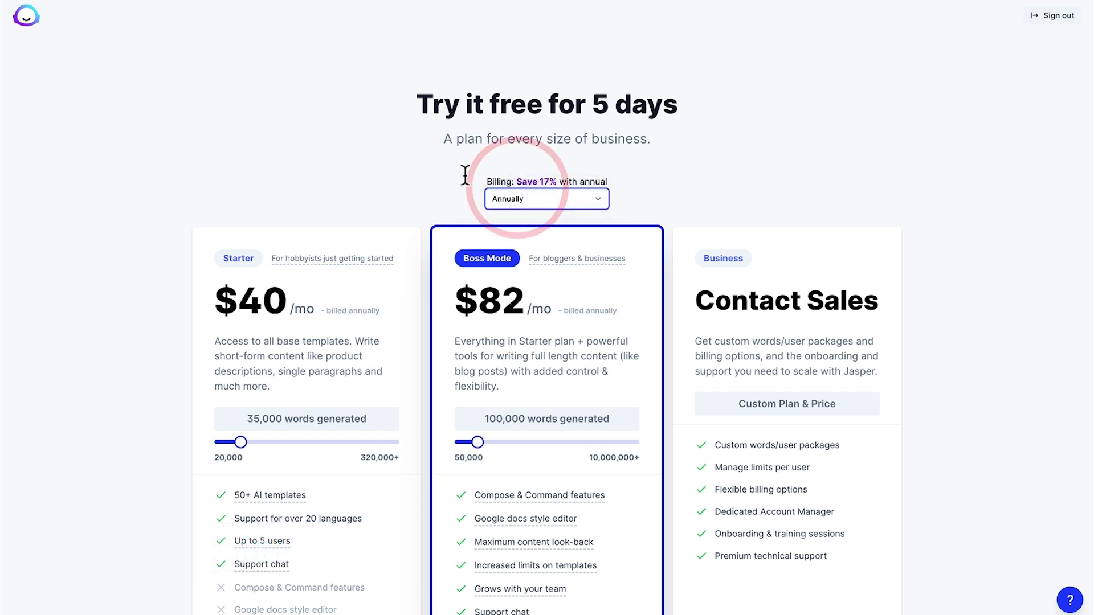
pyautogui.click(384, 158)
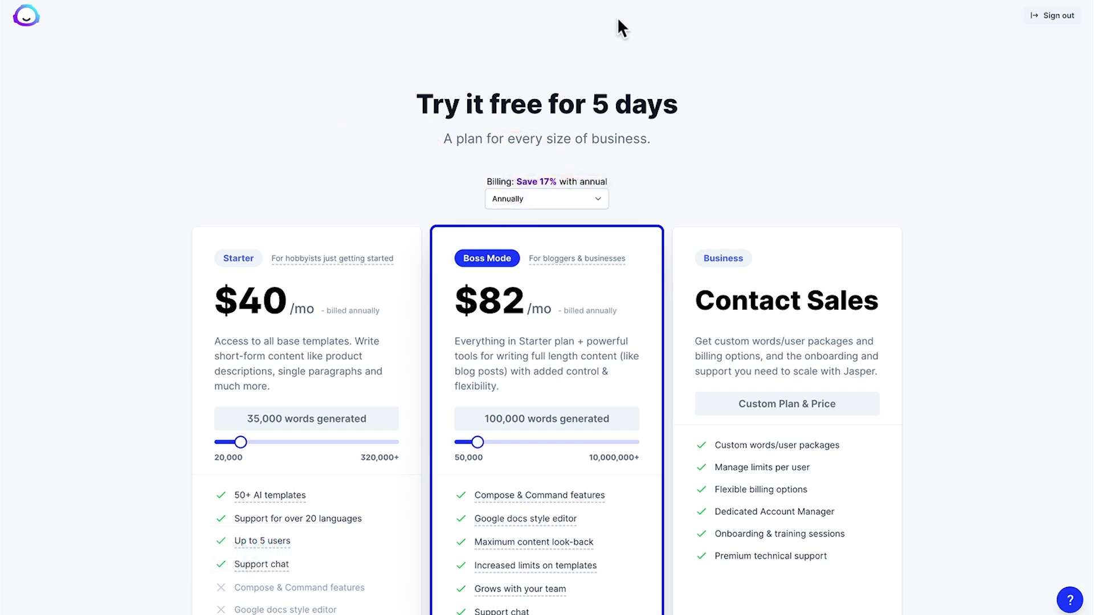
pyautogui.click(522, 195)
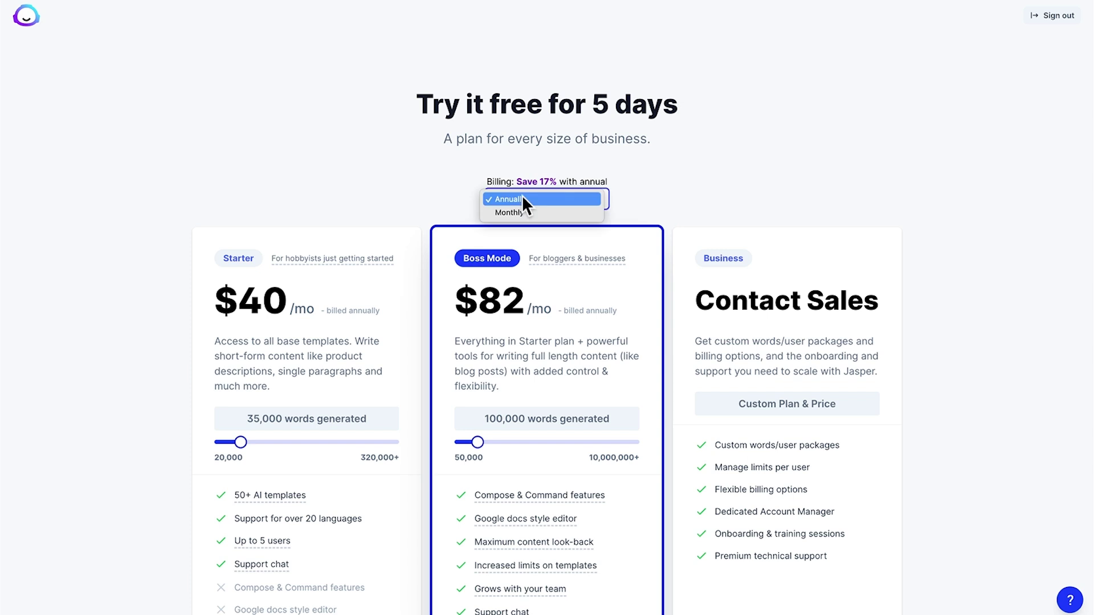
pyautogui.click(523, 195)
pyautogui.click(523, 198)
pyautogui.click(518, 212)
pyautogui.scroll(-2, 274, 551)
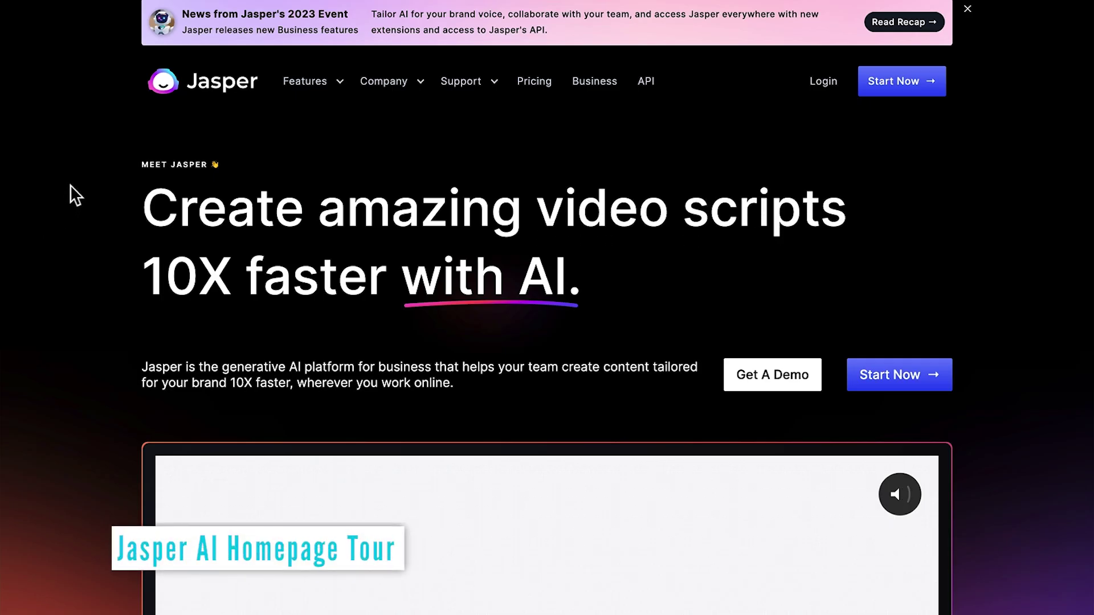
# Browse the Features, Company and Support menus and the Pricing and Business pages, then return home
pyautogui.click(316, 94)
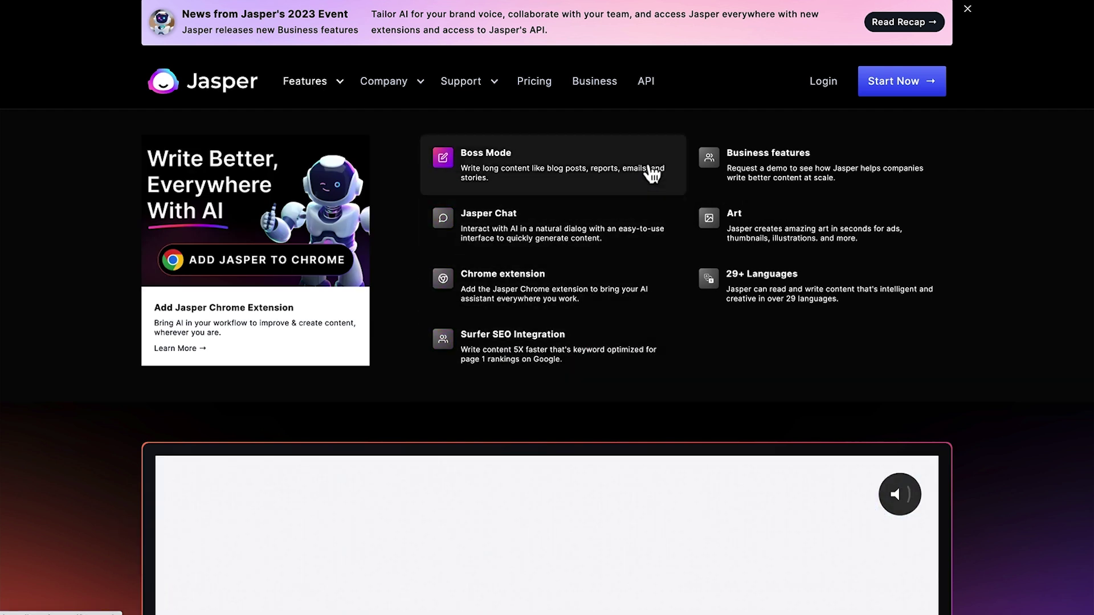
pyautogui.click(373, 87)
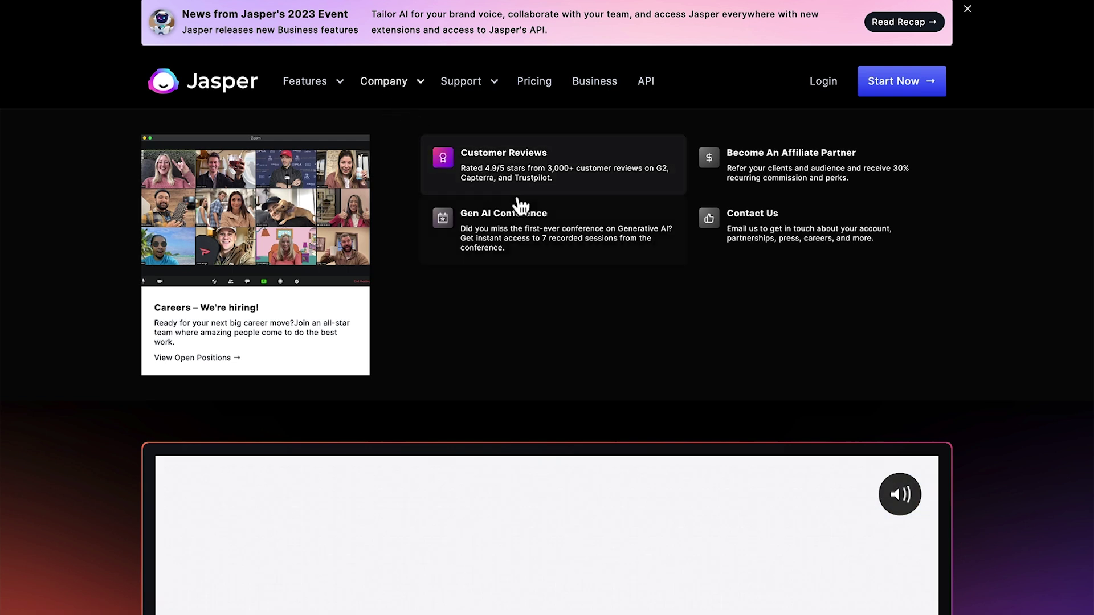
pyautogui.click(457, 85)
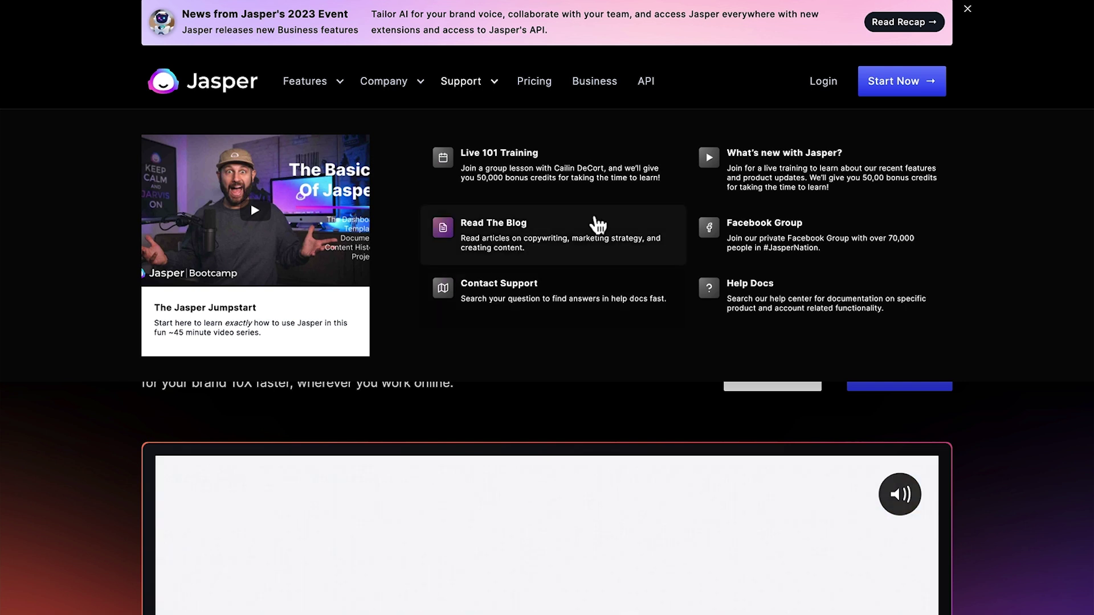
pyautogui.click(534, 82)
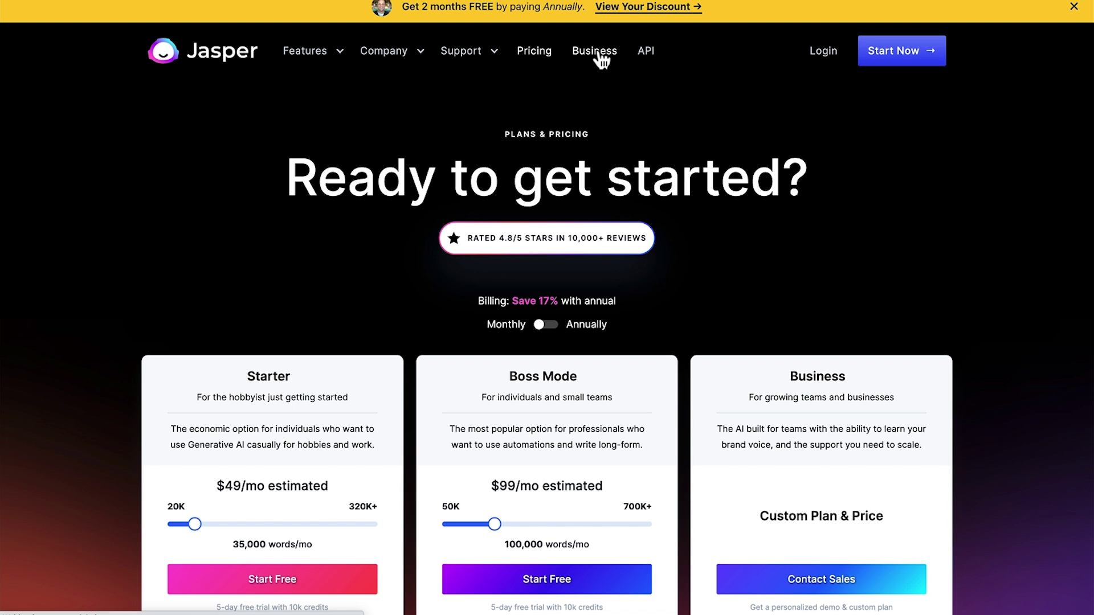
pyautogui.click(598, 53)
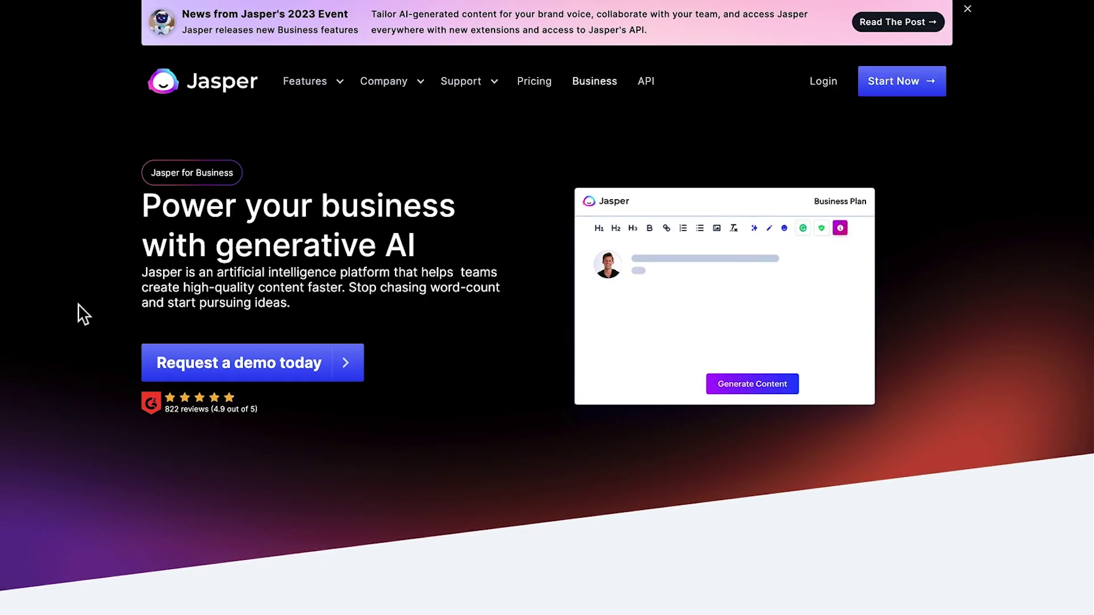
pyautogui.click(226, 89)
pyautogui.scroll(-5, 56, 365)
pyautogui.scroll(-1, 55, 375)
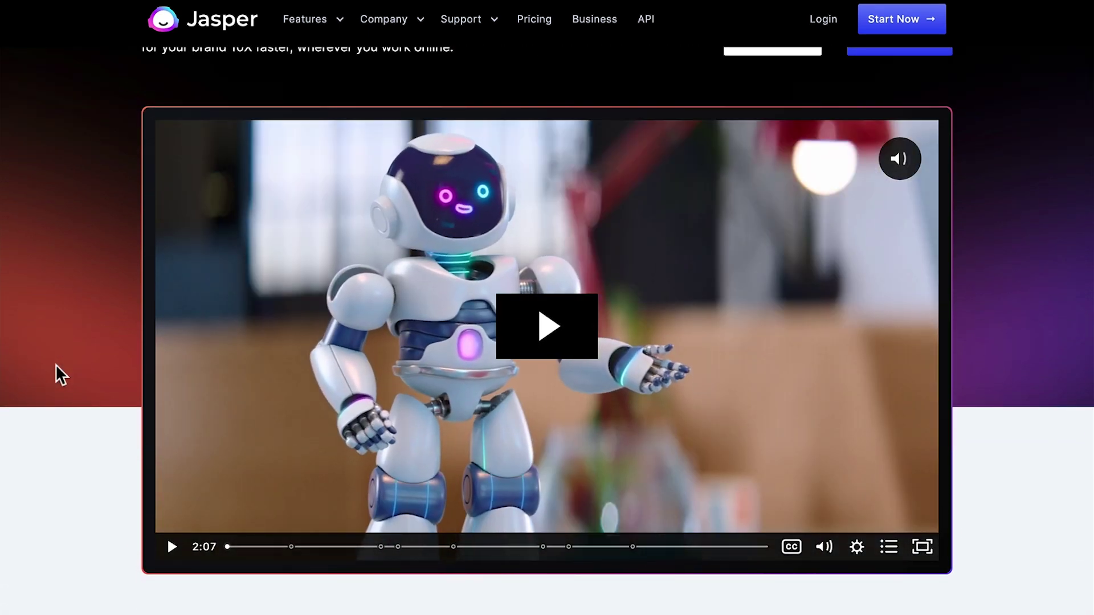
pyautogui.scroll(-1, 55, 364)
pyautogui.scroll(-5, 56, 365)
pyautogui.scroll(-1, 56, 365)
pyautogui.scroll(-2, 55, 366)
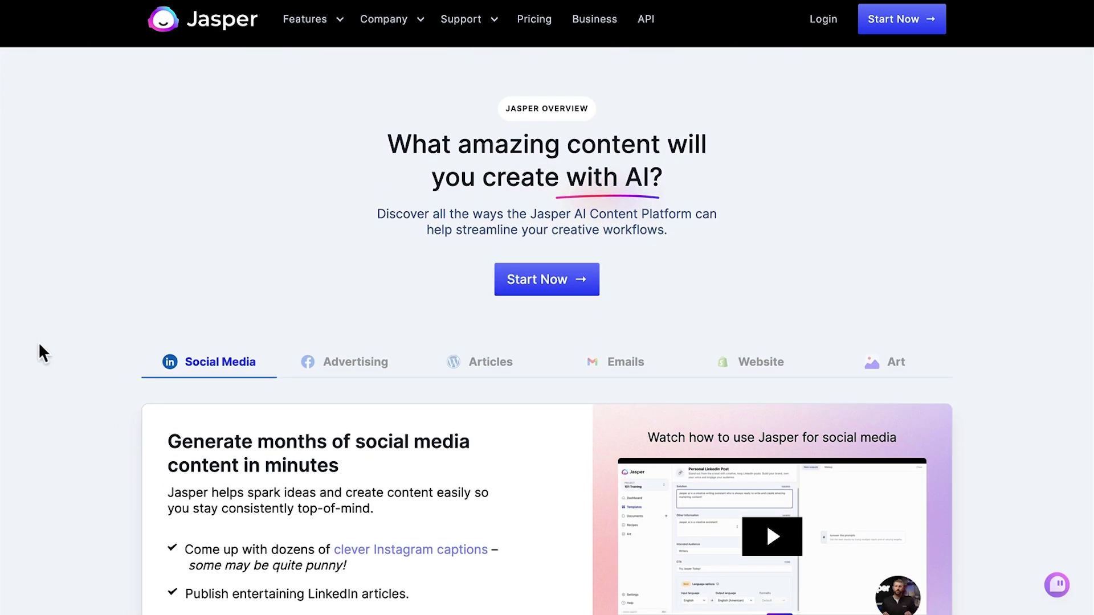
pyautogui.scroll(-2, 40, 349)
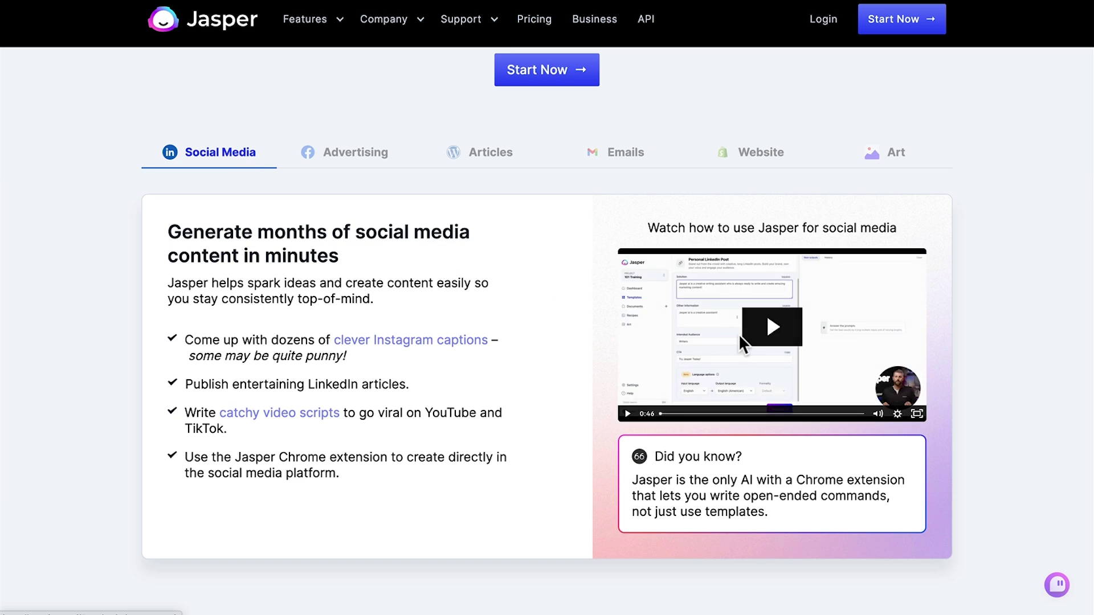
# Cycle through the Advertising, Articles, Emails, Website and Art use-case tabs
pyautogui.click(379, 171)
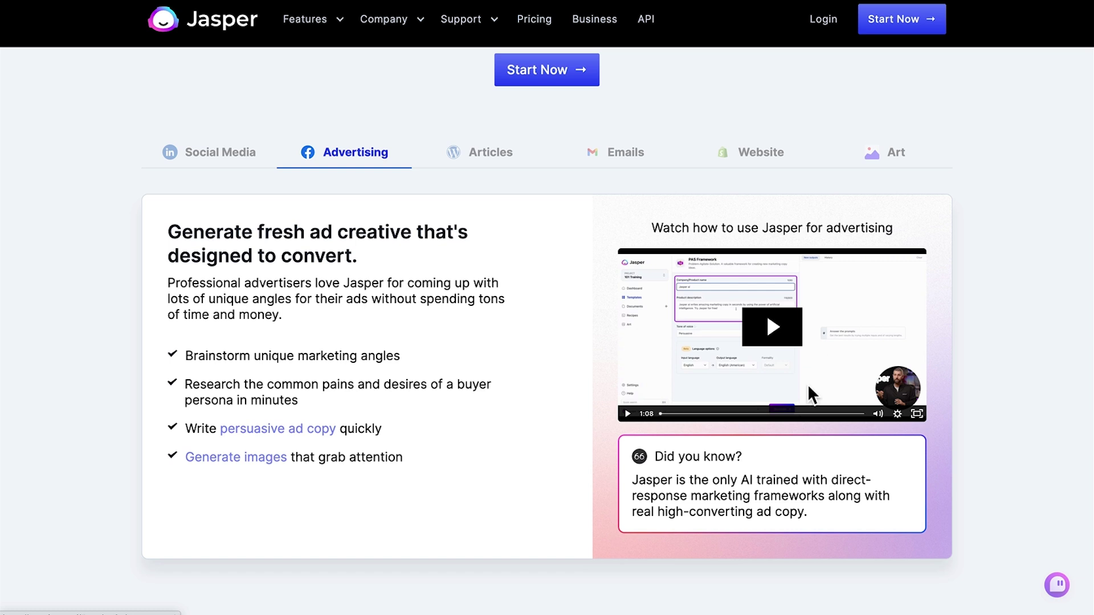
pyautogui.click(489, 159)
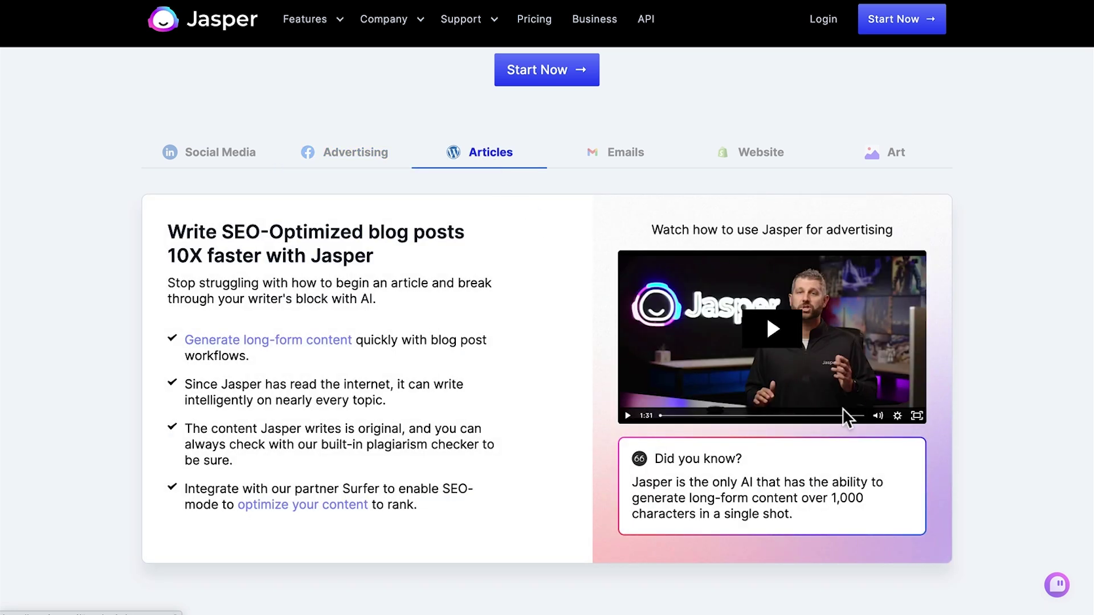
pyautogui.click(624, 162)
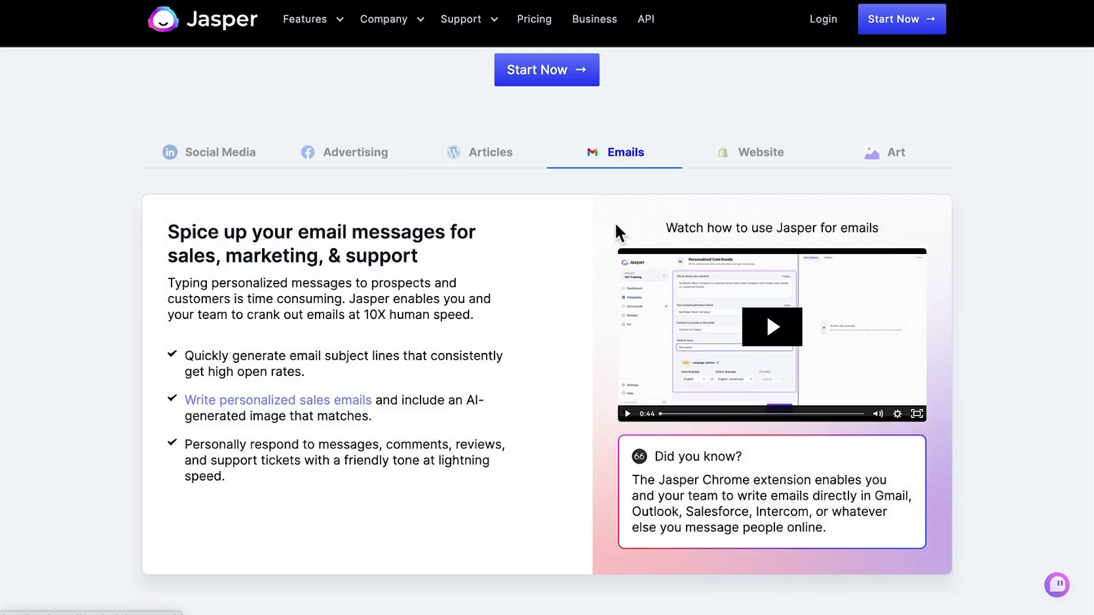
pyautogui.click(743, 159)
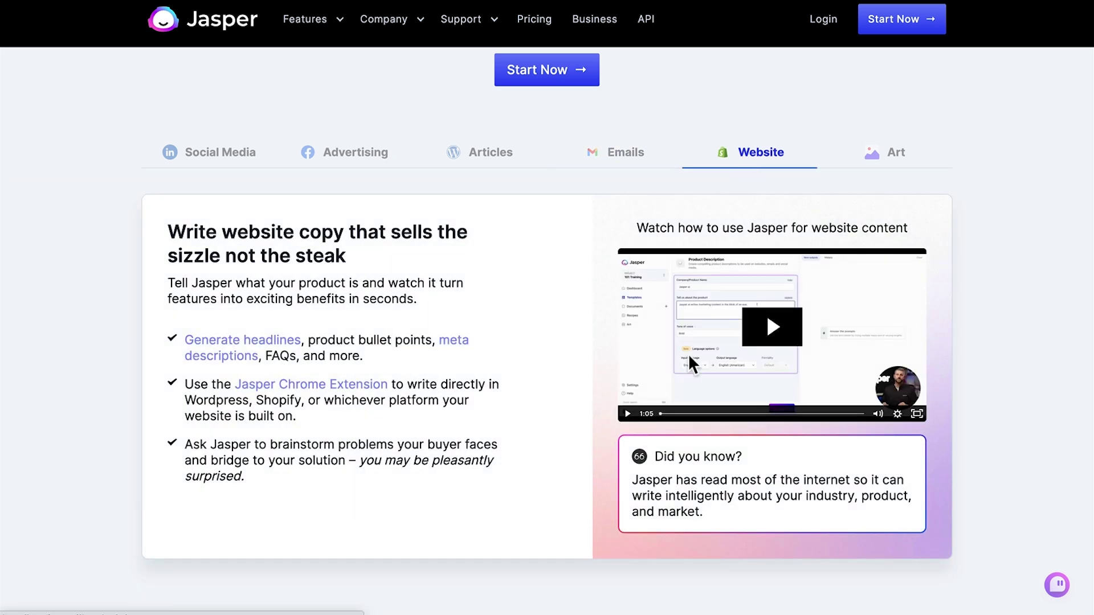
pyautogui.click(889, 160)
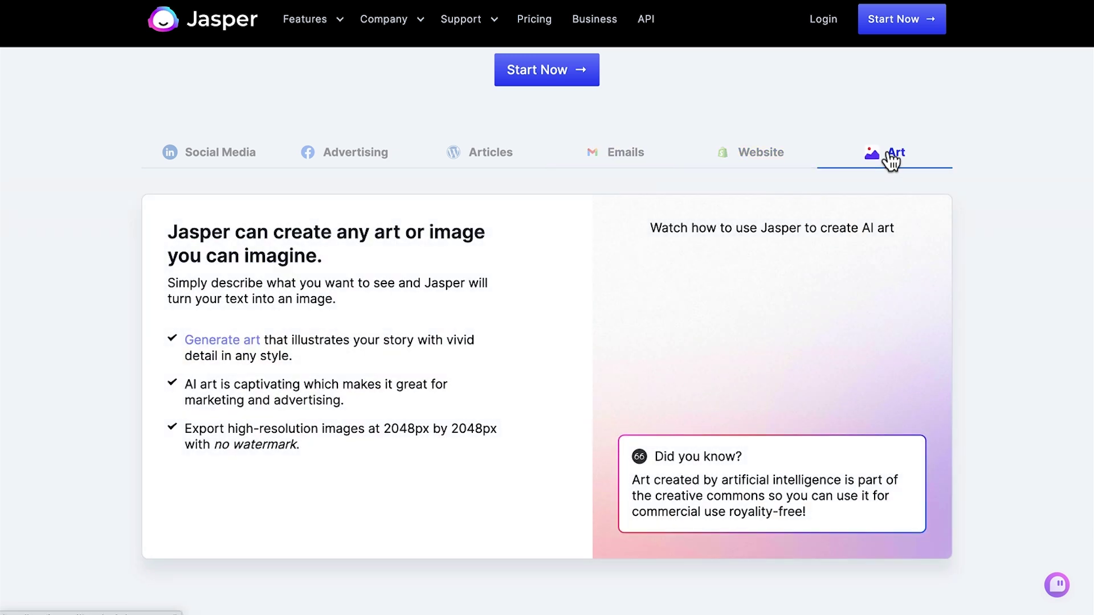
pyautogui.scroll(-3, 118, 180)
pyautogui.scroll(-3, 117, 180)
pyautogui.scroll(1, 117, 179)
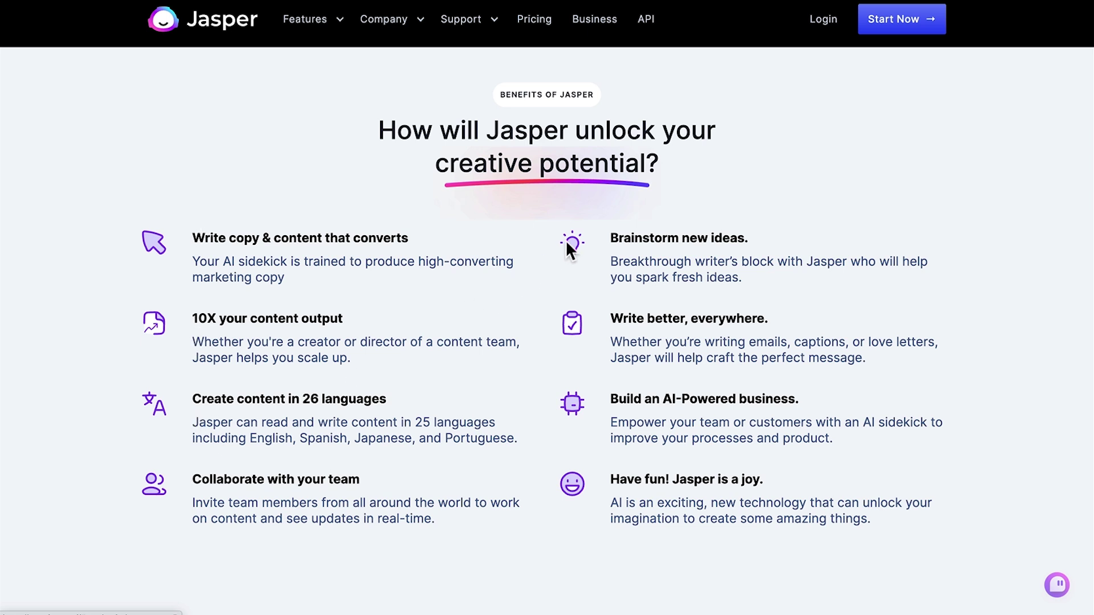
pyautogui.scroll(-2, 540, 537)
pyautogui.scroll(-3, 539, 537)
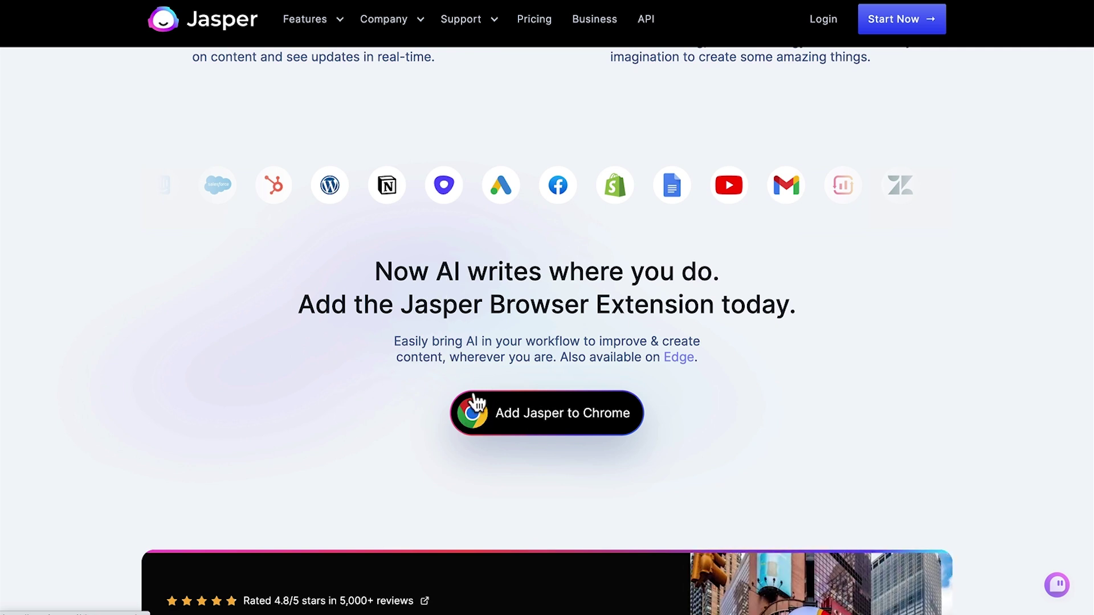
pyautogui.scroll(-4, 92, 433)
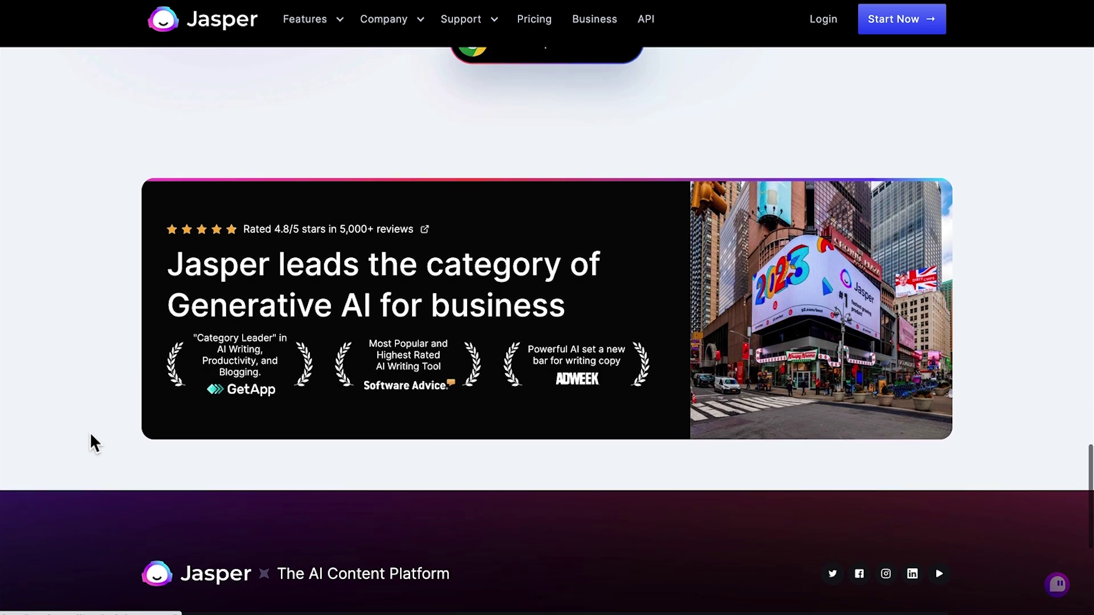
pyautogui.scroll(-5, 72, 295)
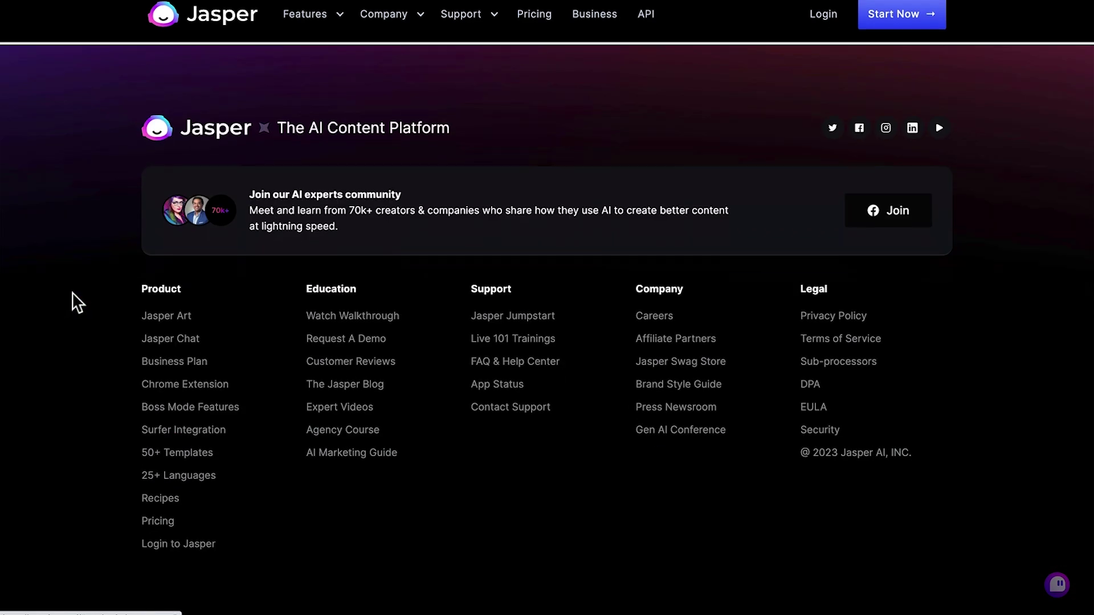
pyautogui.scroll(5, 73, 294)
pyautogui.scroll(4, 73, 294)
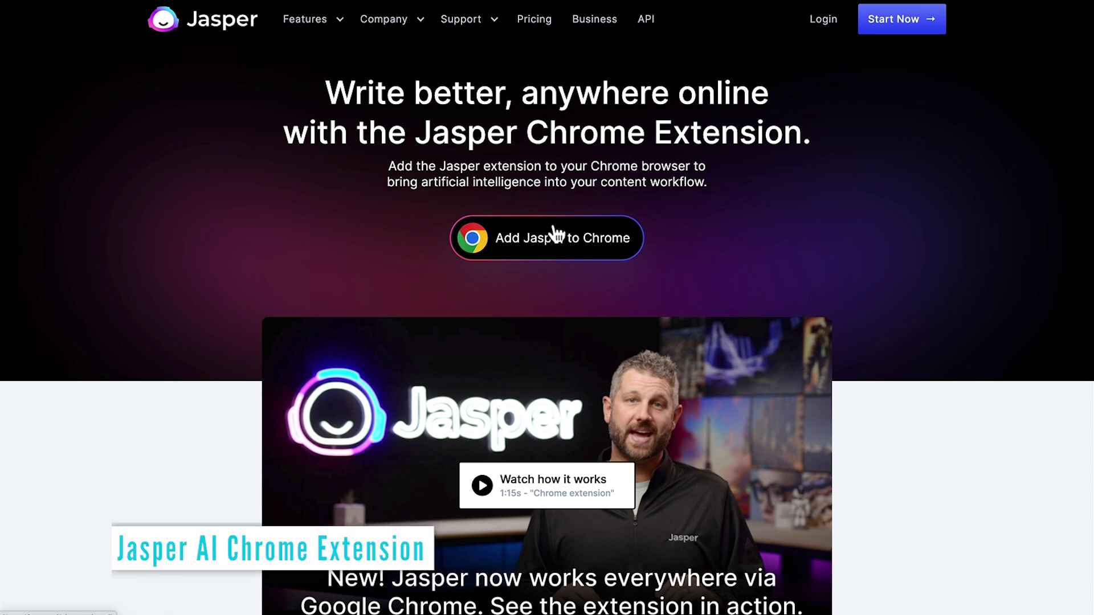
# Add the Jasper Everywhere Extension to Chrome from its store listing
pyautogui.click(554, 233)
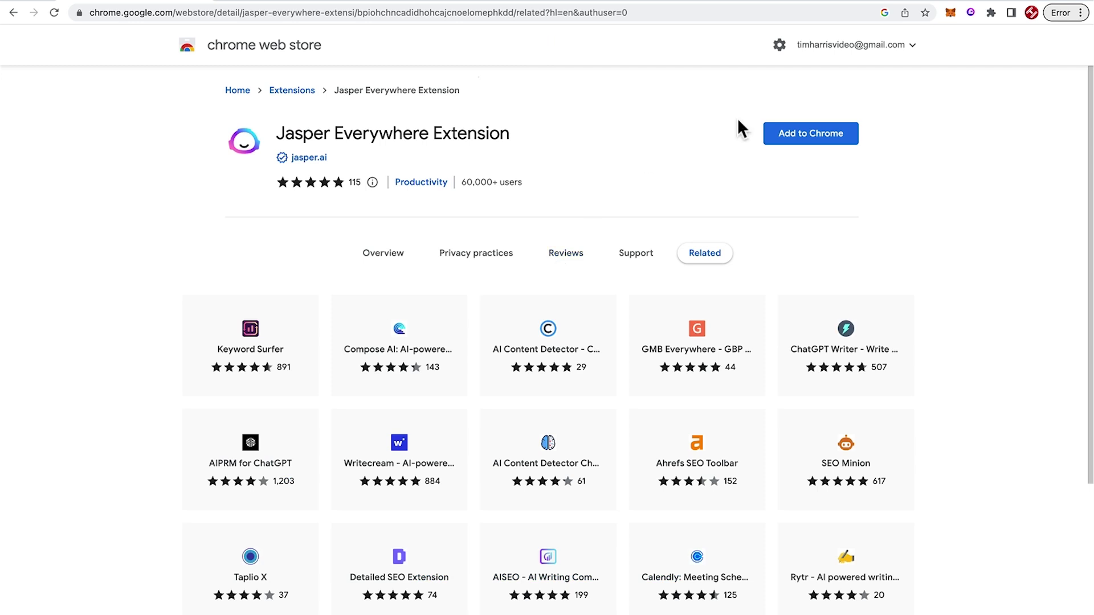
pyautogui.click(792, 135)
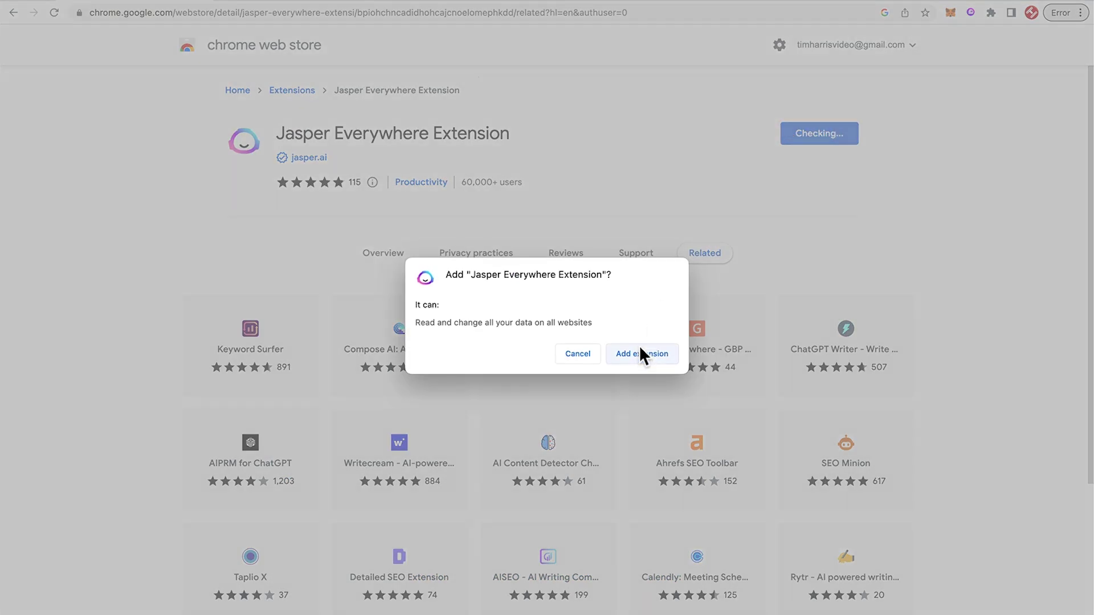
pyautogui.click(640, 353)
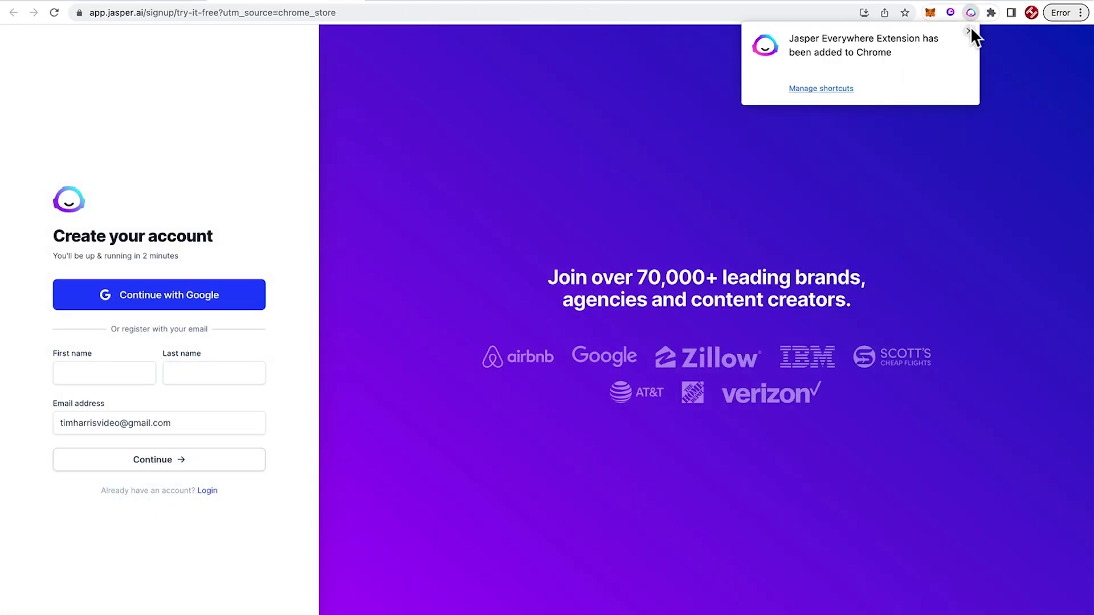
pyautogui.click(969, 29)
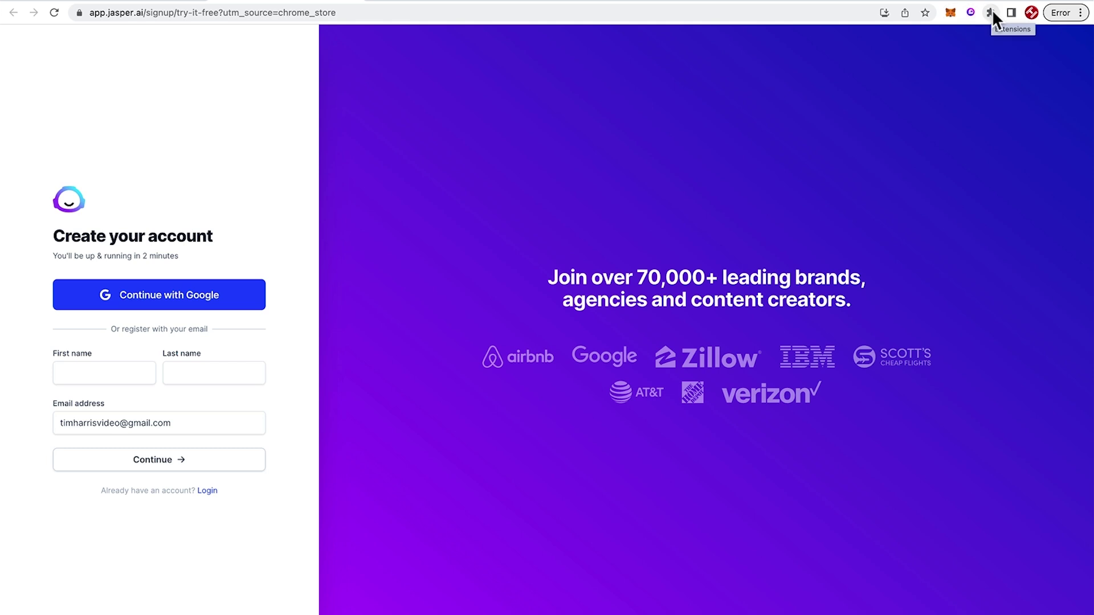
# Pin the Jasper extension to the toolbar and view its welcome popup, then close it
pyautogui.click(993, 10)
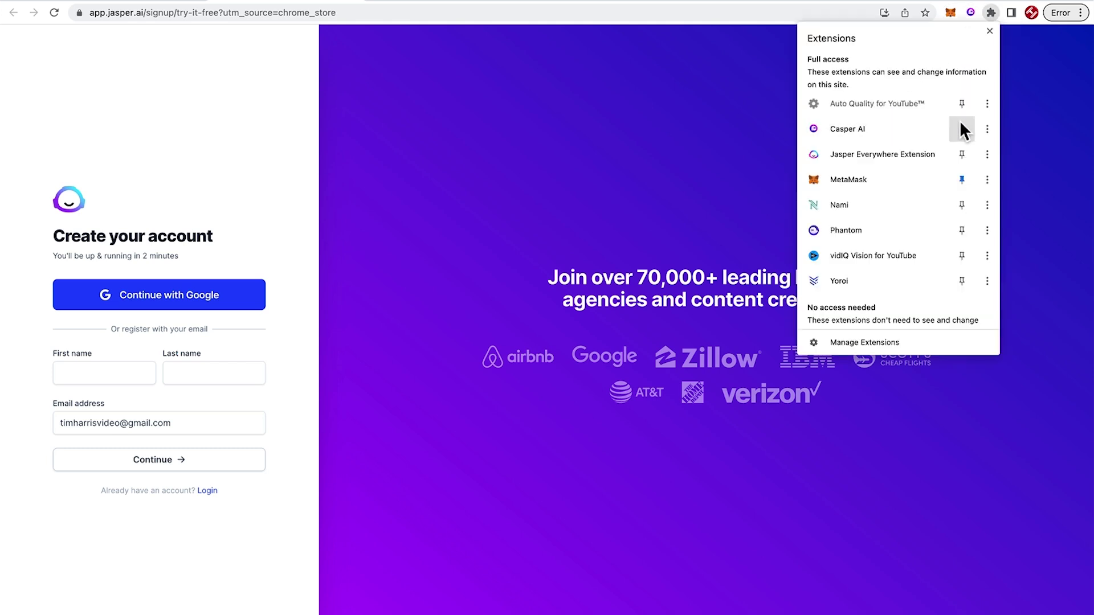
pyautogui.click(961, 153)
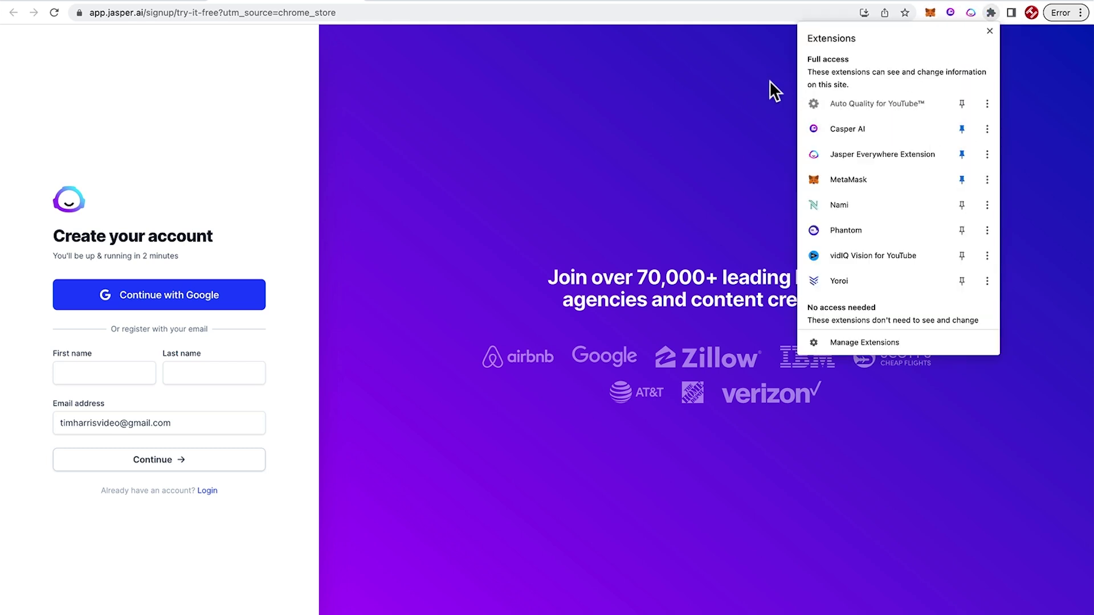
pyautogui.click(772, 90)
pyautogui.click(970, 14)
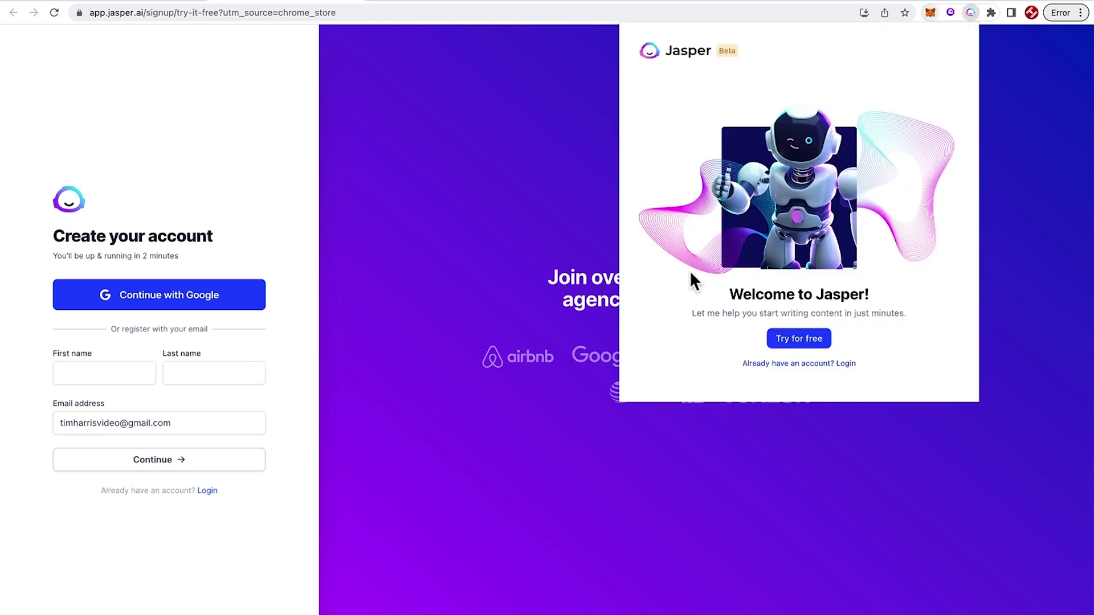
pyautogui.click(590, 187)
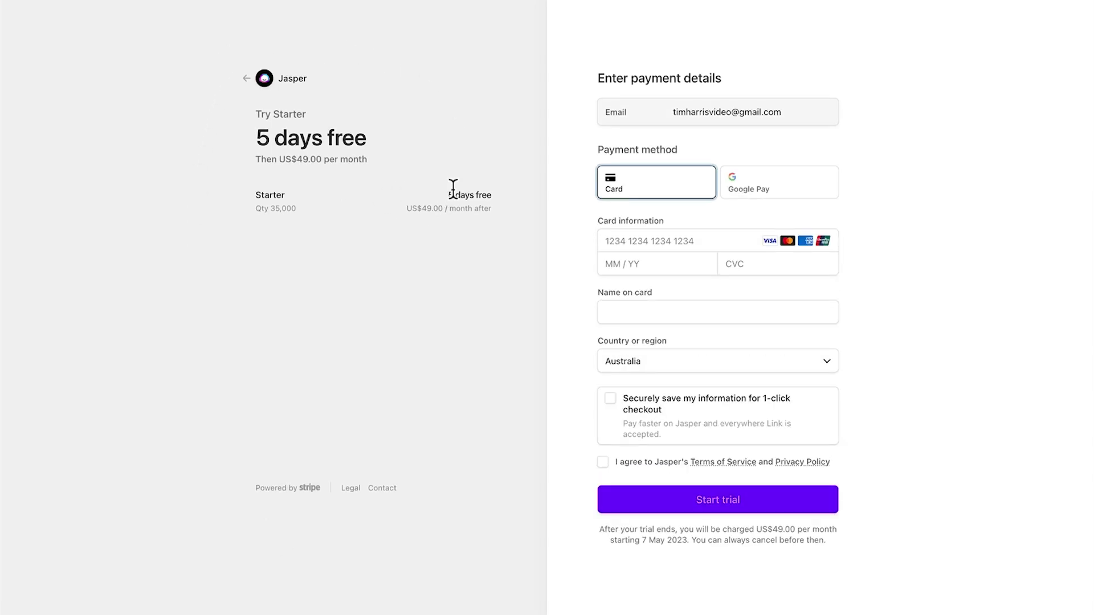
# Note the 5-day free trial and choose card payment on the Starter checkout
pyautogui.moveTo(449, 193); pyautogui.dragTo(501, 194)
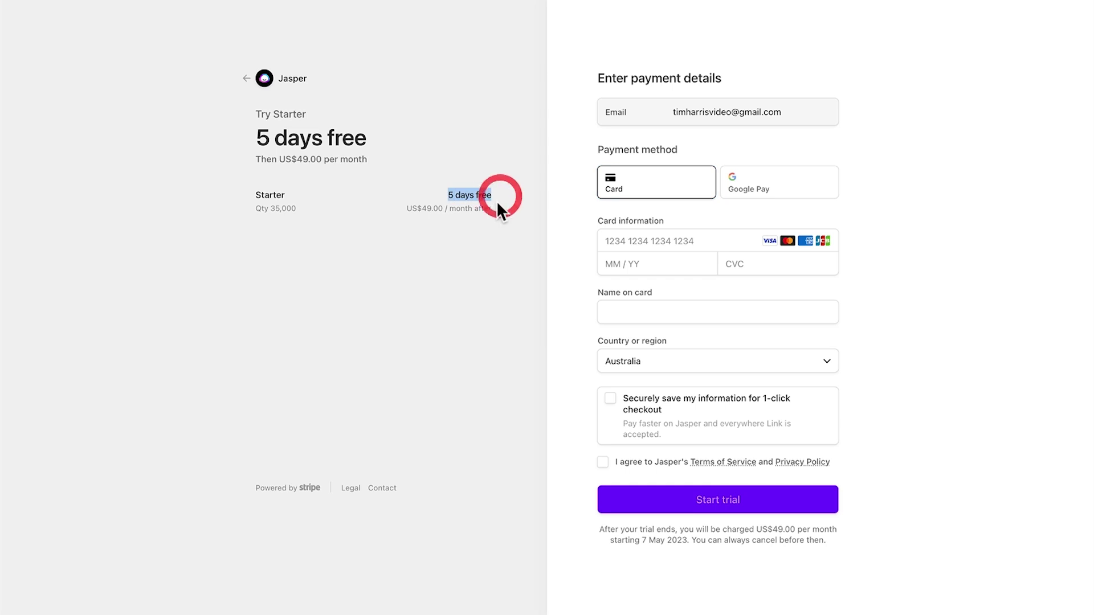
pyautogui.click(496, 205)
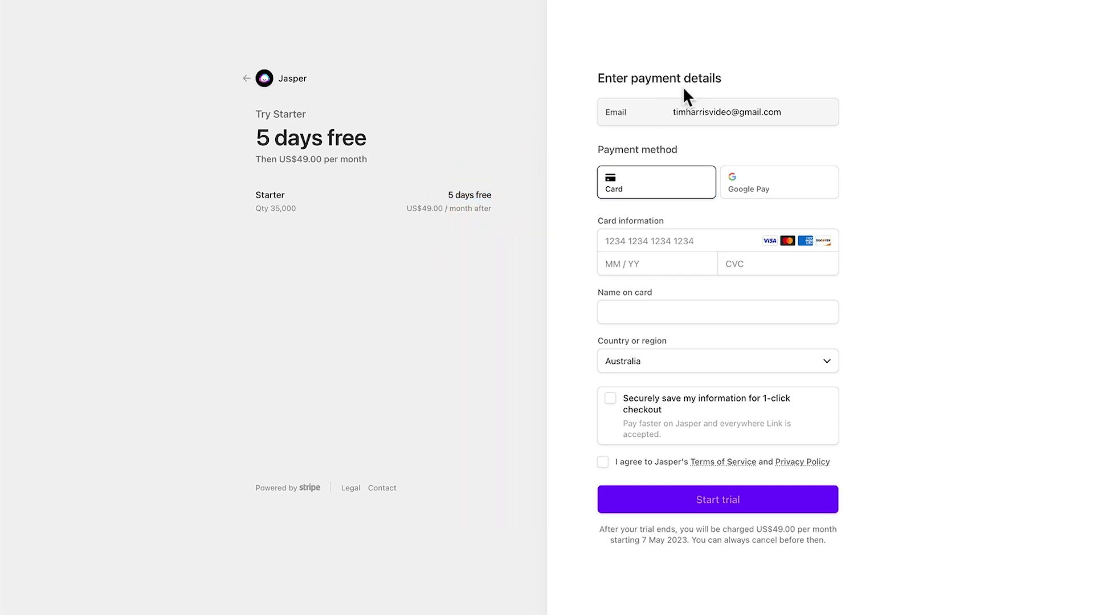
pyautogui.click(657, 190)
pyautogui.click(648, 175)
pyautogui.click(638, 188)
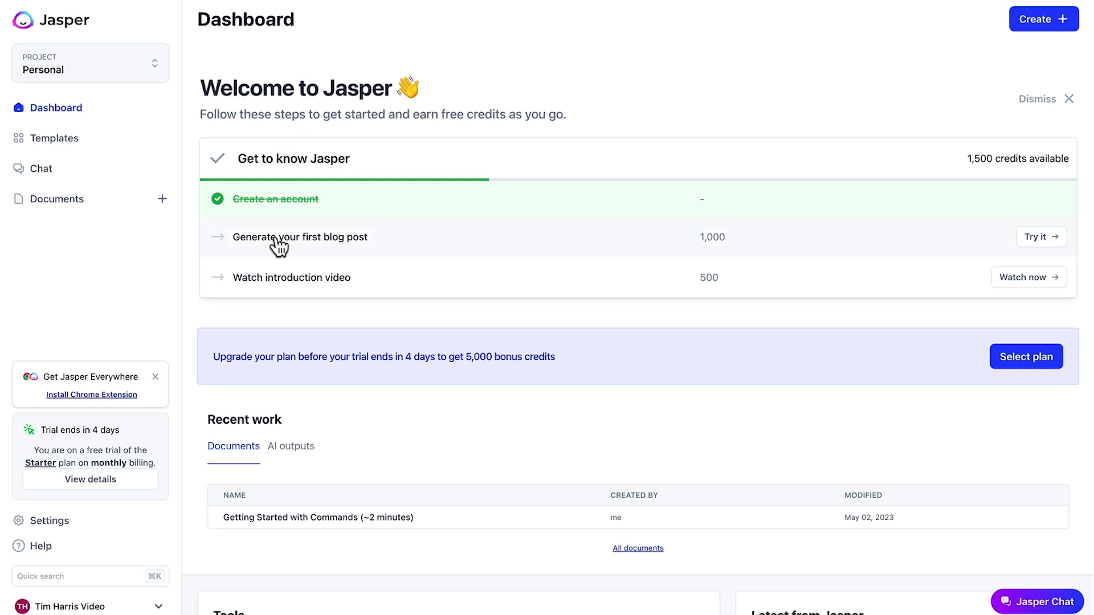
# Open and close the Jasper Chat panel, then highlight 'free credits' in the welcome
pyautogui.click(1031, 599)
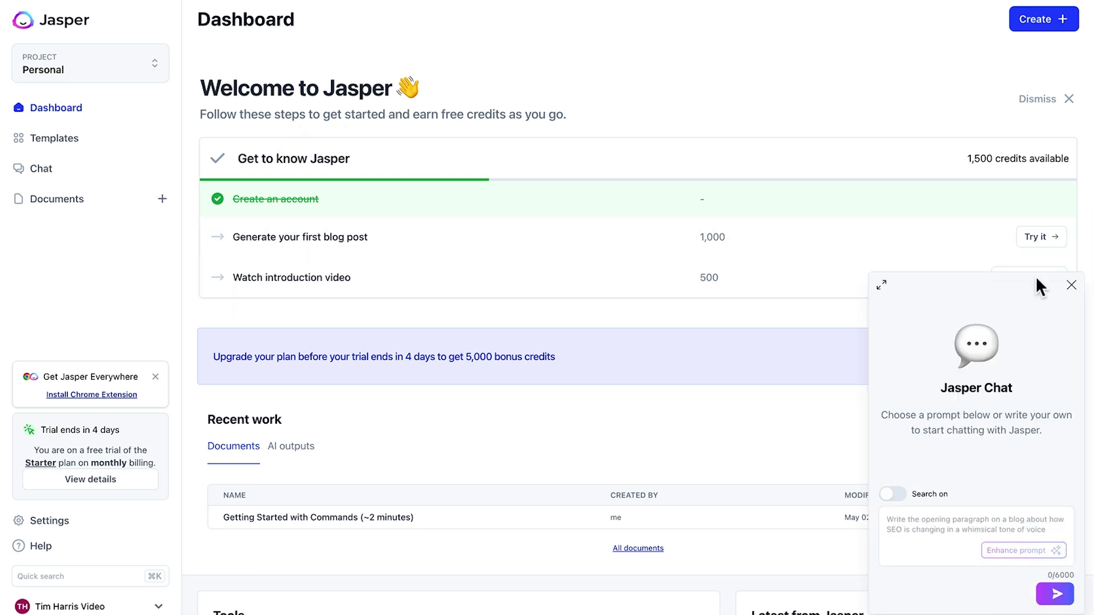
pyautogui.click(1070, 286)
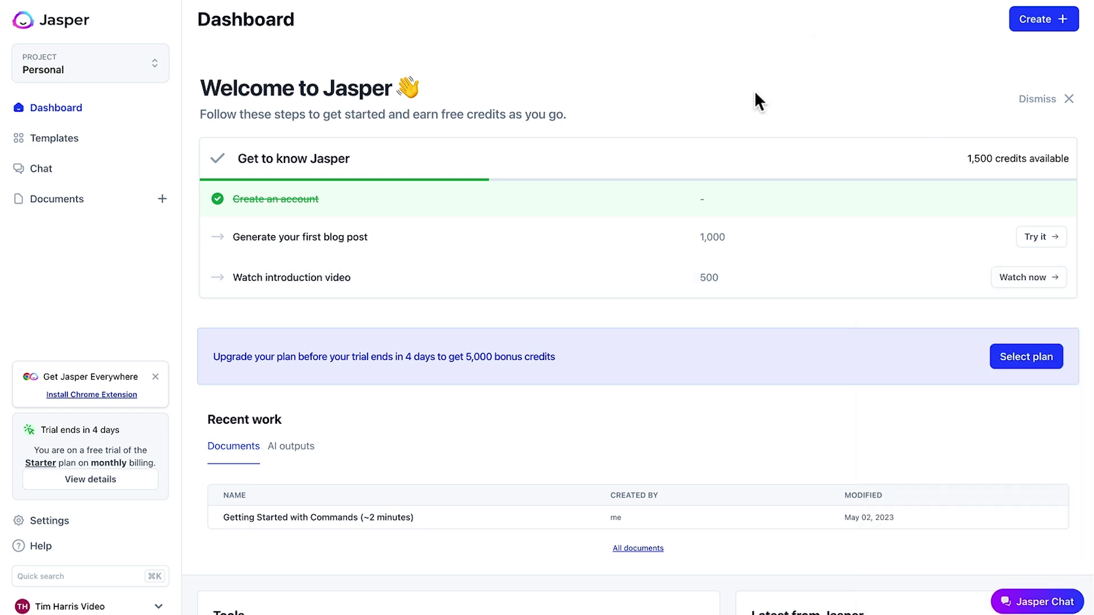
pyautogui.scroll(-1, 755, 94)
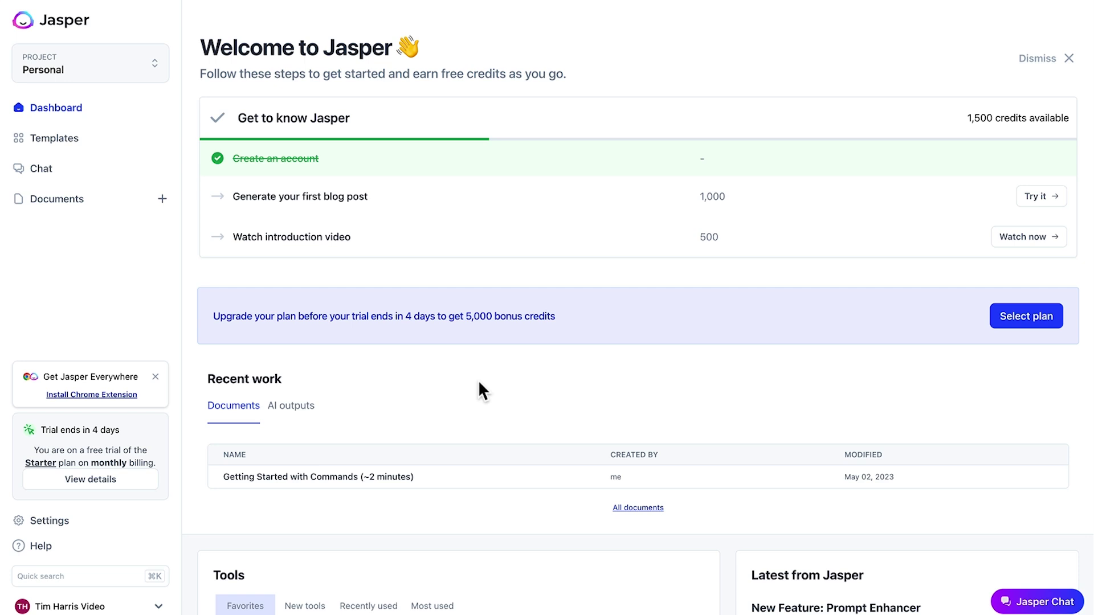
pyautogui.scroll(-2, 479, 382)
pyautogui.scroll(3, 479, 383)
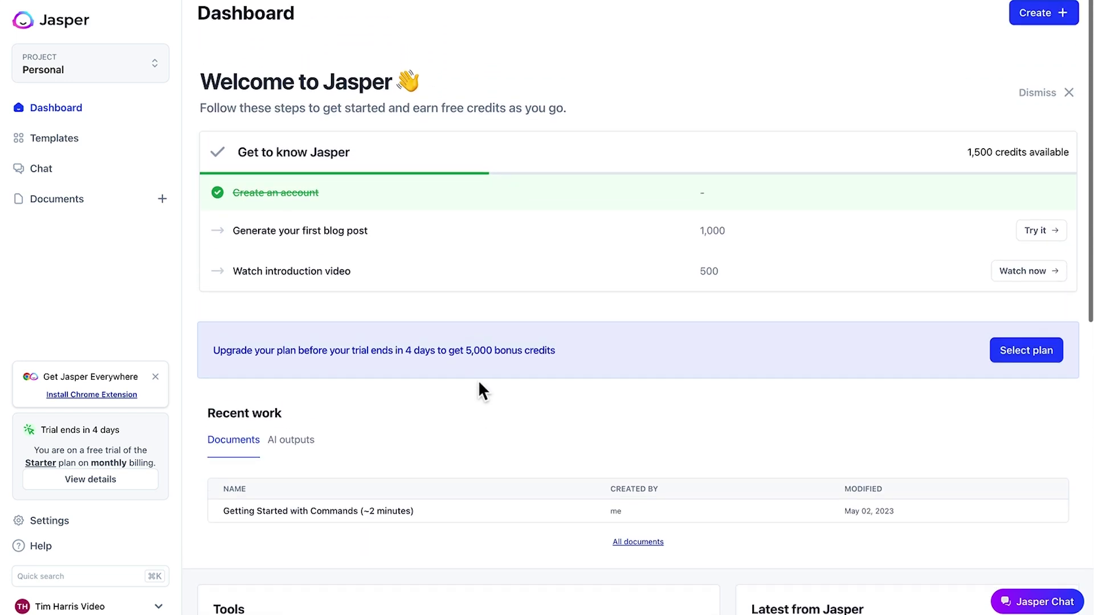
pyautogui.scroll(1, 477, 383)
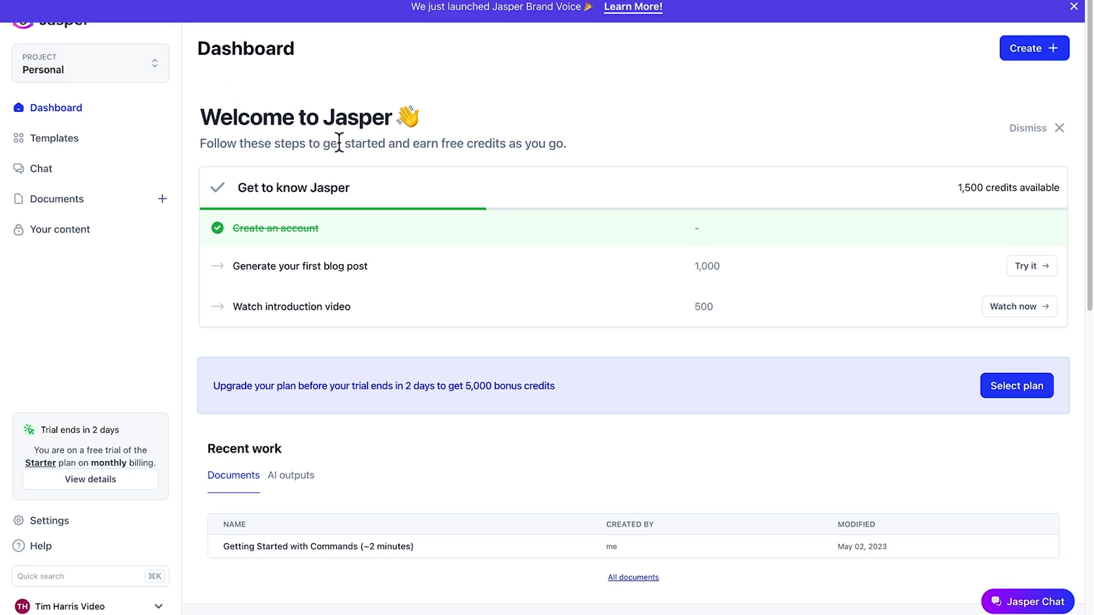
pyautogui.moveTo(441, 144); pyautogui.dragTo(507, 143)
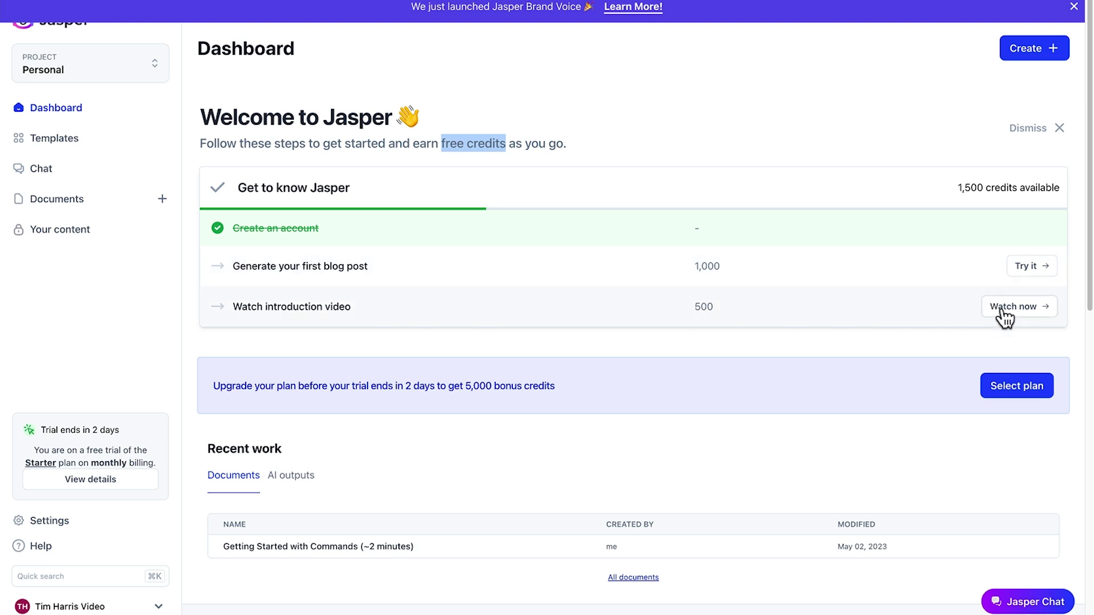
# Play the introduction video from its Watch now row, then close the video
pyautogui.click(1005, 312)
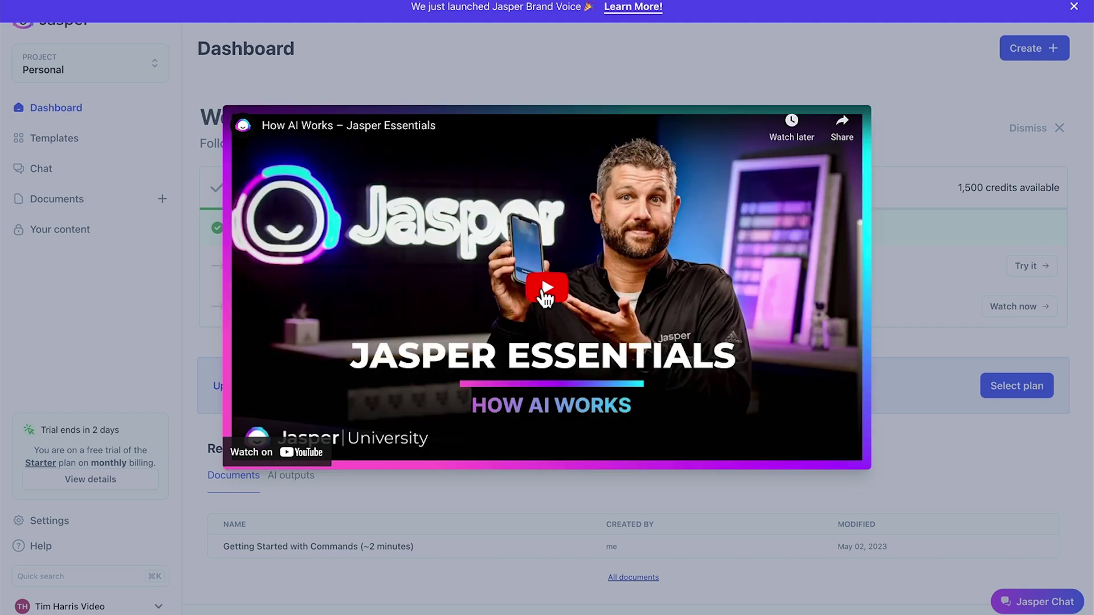
pyautogui.click(544, 296)
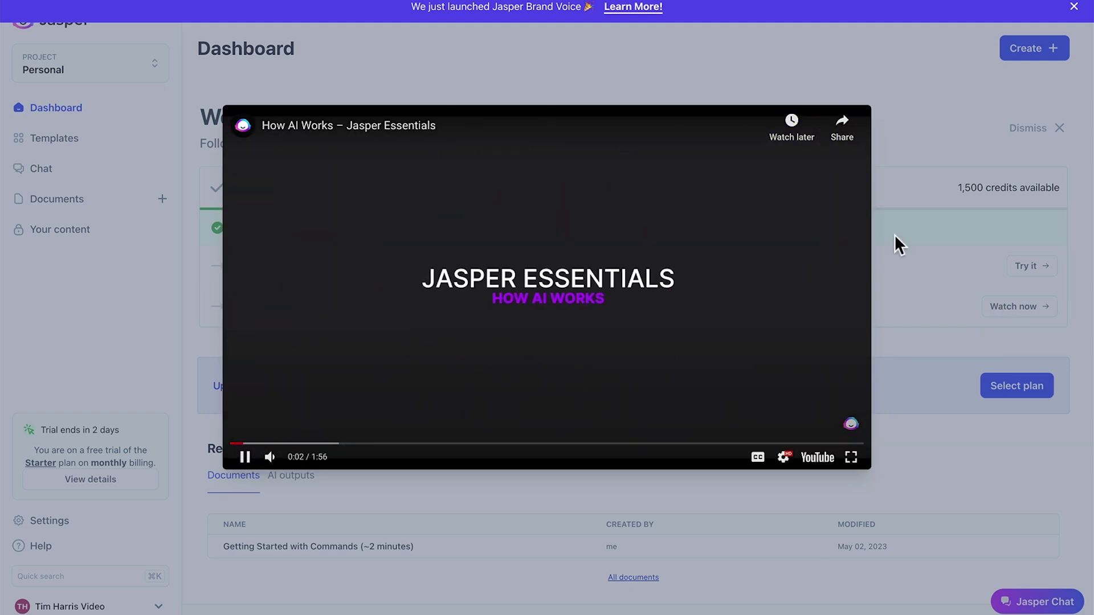
pyautogui.click(885, 78)
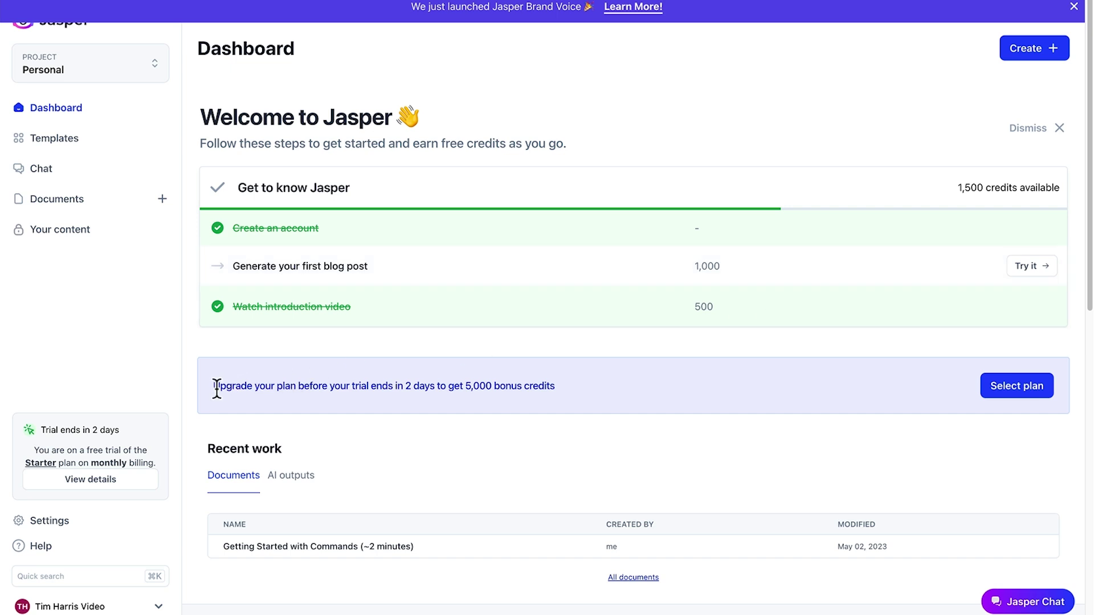
pyautogui.scroll(-1, 193, 408)
pyautogui.scroll(-2, 191, 413)
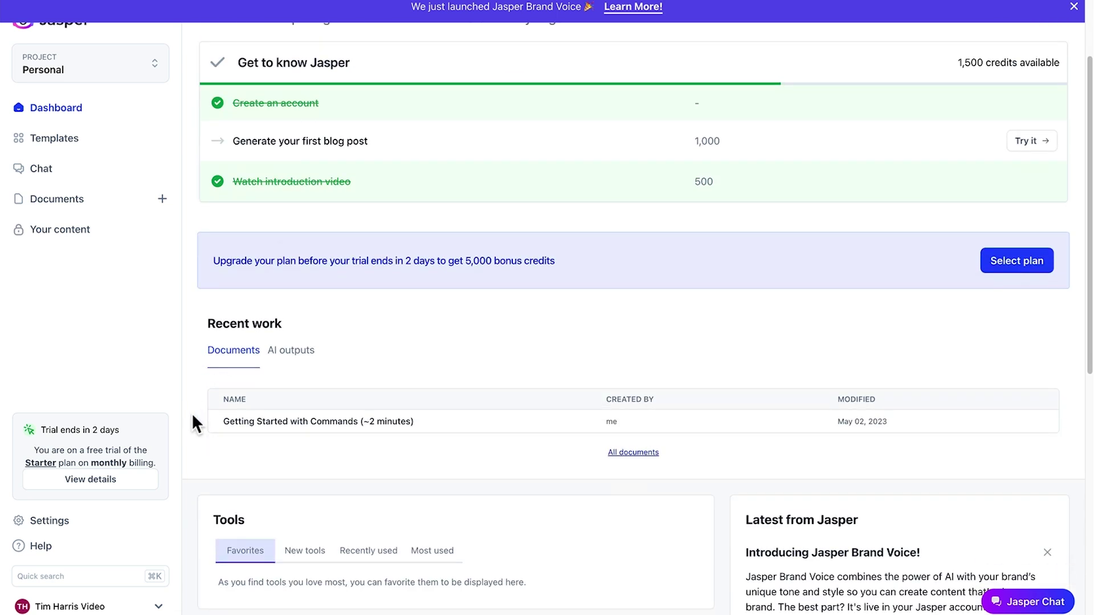
pyautogui.scroll(-2, 191, 413)
pyautogui.scroll(-1, 192, 416)
pyautogui.scroll(-1, 192, 416)
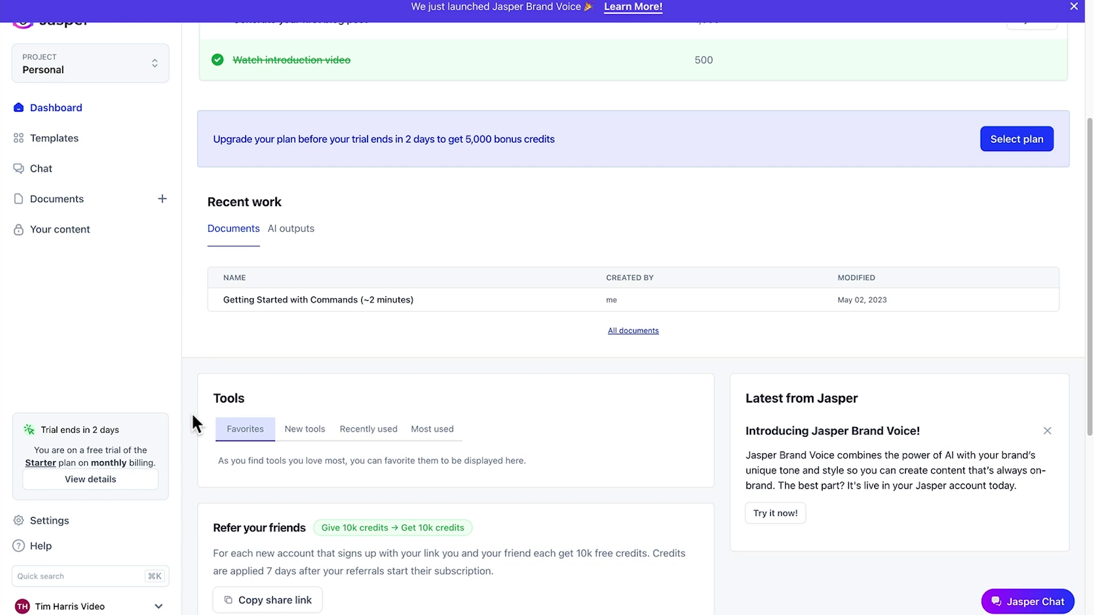
pyautogui.scroll(-1, 192, 417)
pyautogui.scroll(-1, 192, 416)
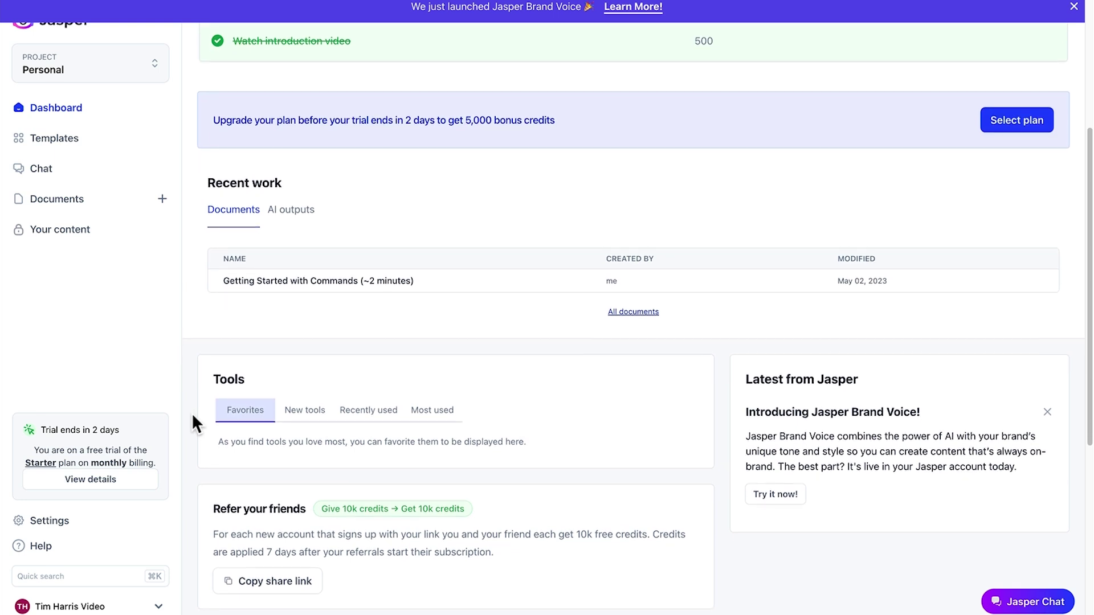
pyautogui.scroll(-1, 192, 416)
pyautogui.scroll(-1, 192, 412)
pyautogui.scroll(-1, 192, 413)
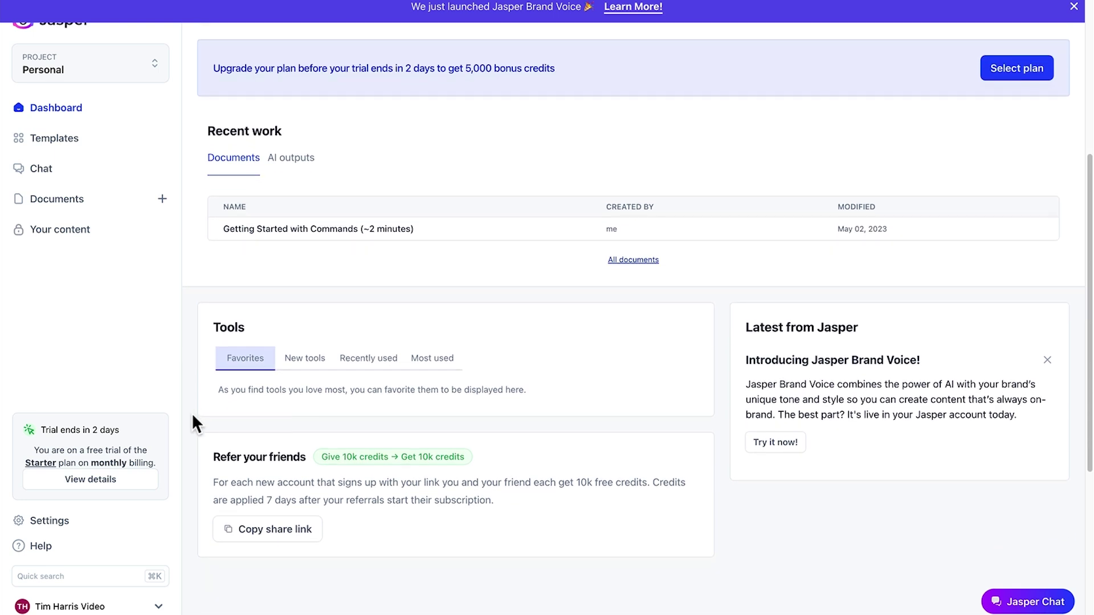
pyautogui.scroll(-1, 191, 413)
pyautogui.scroll(-1, 192, 412)
pyautogui.scroll(10, 188, 405)
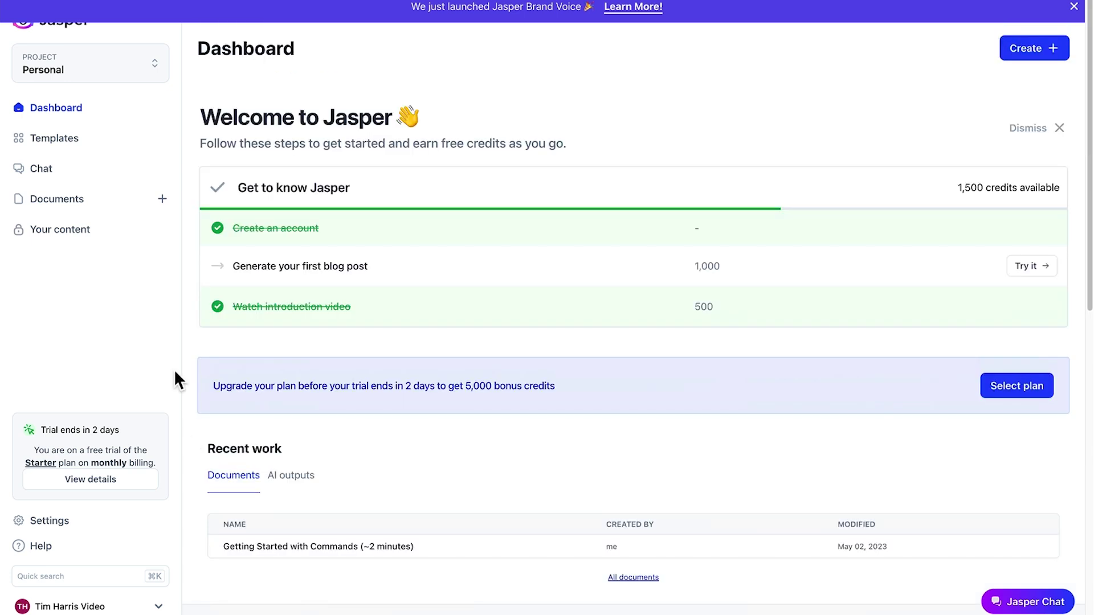
# Close the Brand Voice announcement banner, then open and close the project list
pyautogui.click(1073, 7)
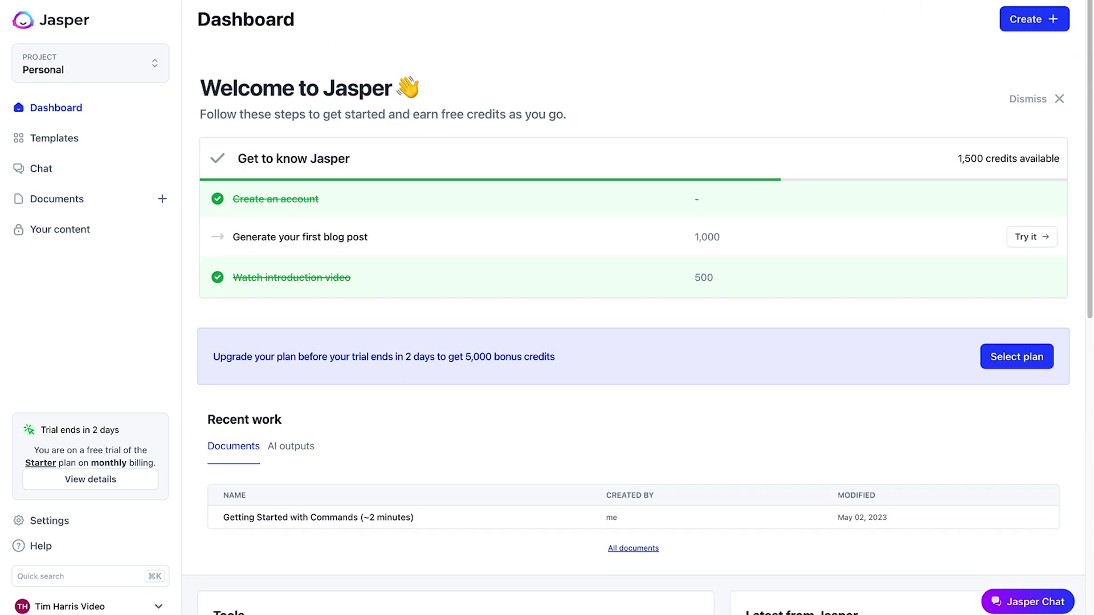
pyautogui.click(149, 66)
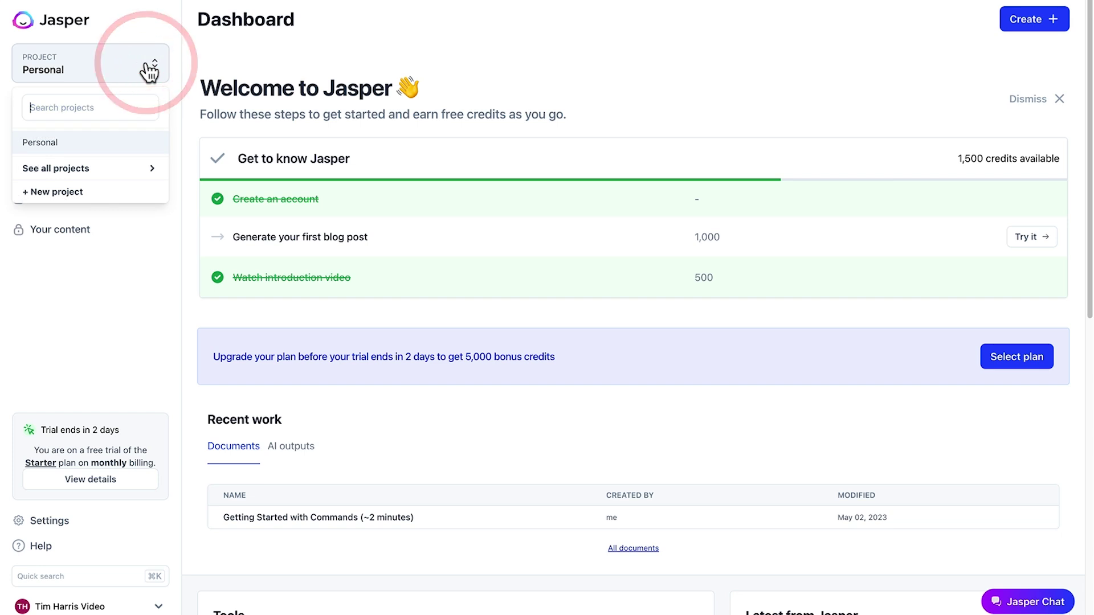
pyautogui.click(169, 43)
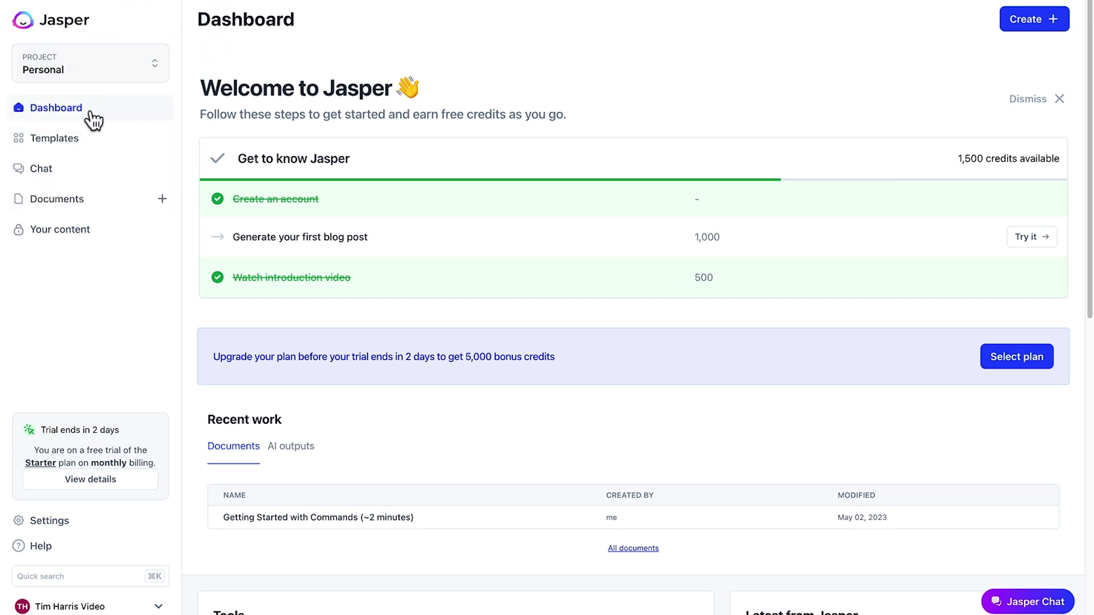
# Open the template library and filter by Ads, Blog, Business, Ecommerce and Email
pyautogui.click(74, 140)
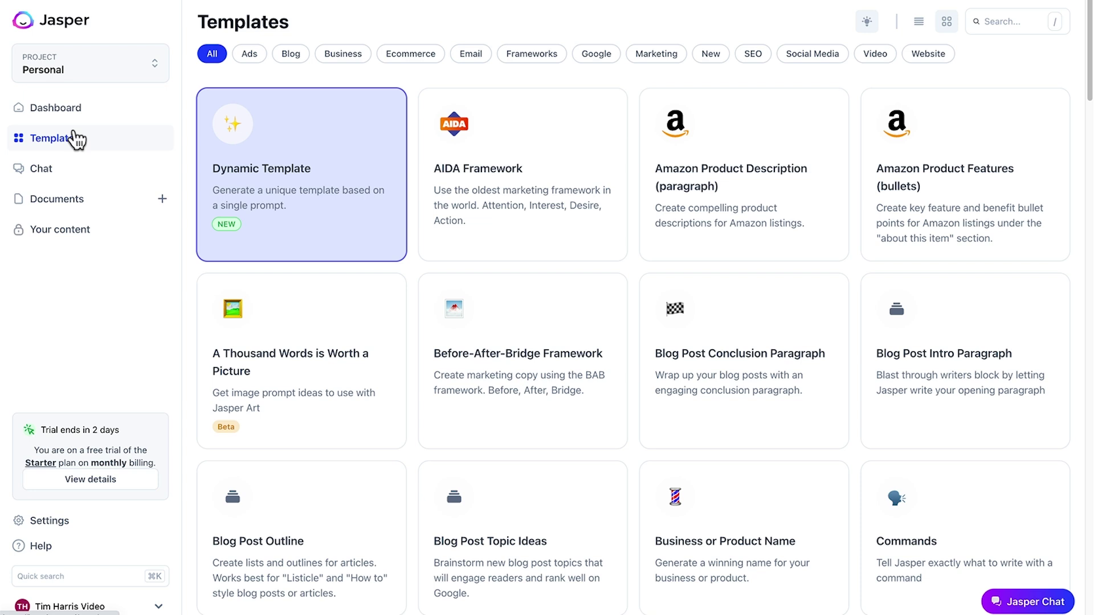
pyautogui.click(189, 159)
pyautogui.click(250, 55)
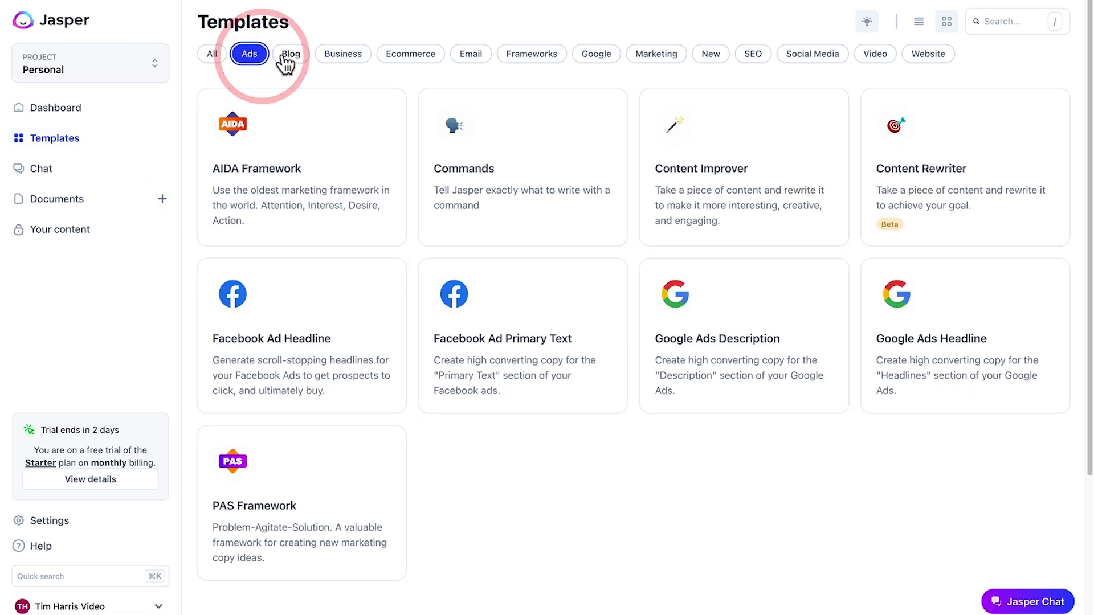
pyautogui.click(290, 60)
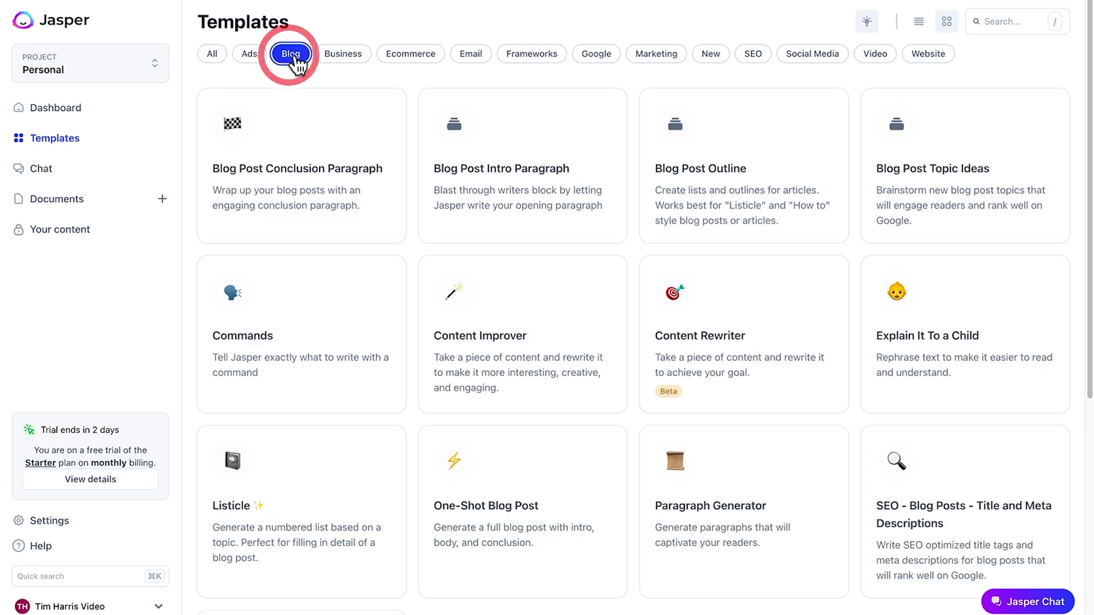
pyautogui.click(343, 59)
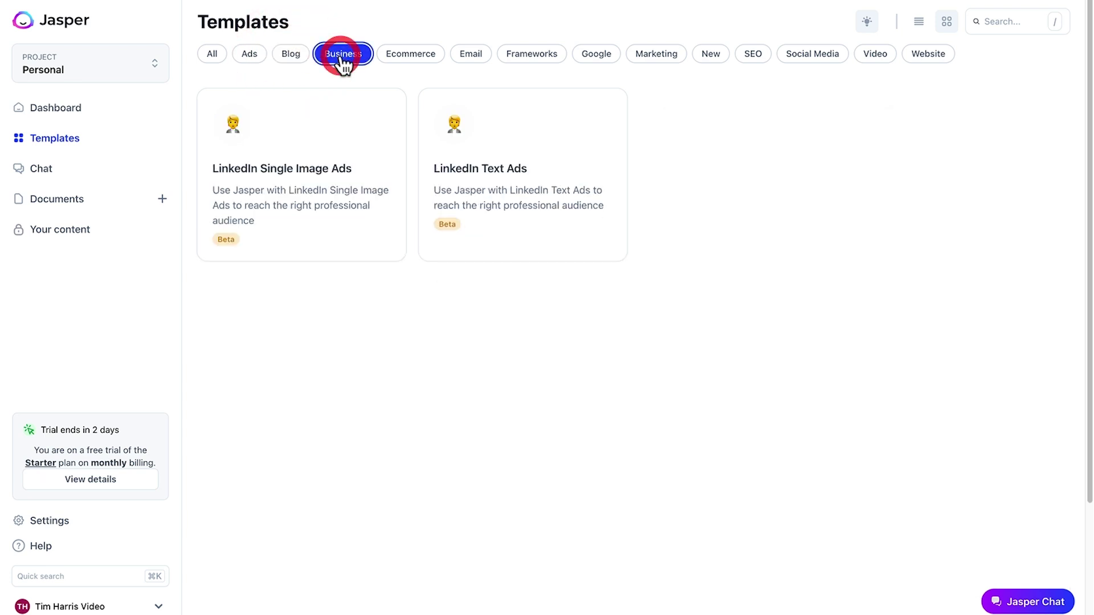
pyautogui.click(408, 58)
pyautogui.click(473, 59)
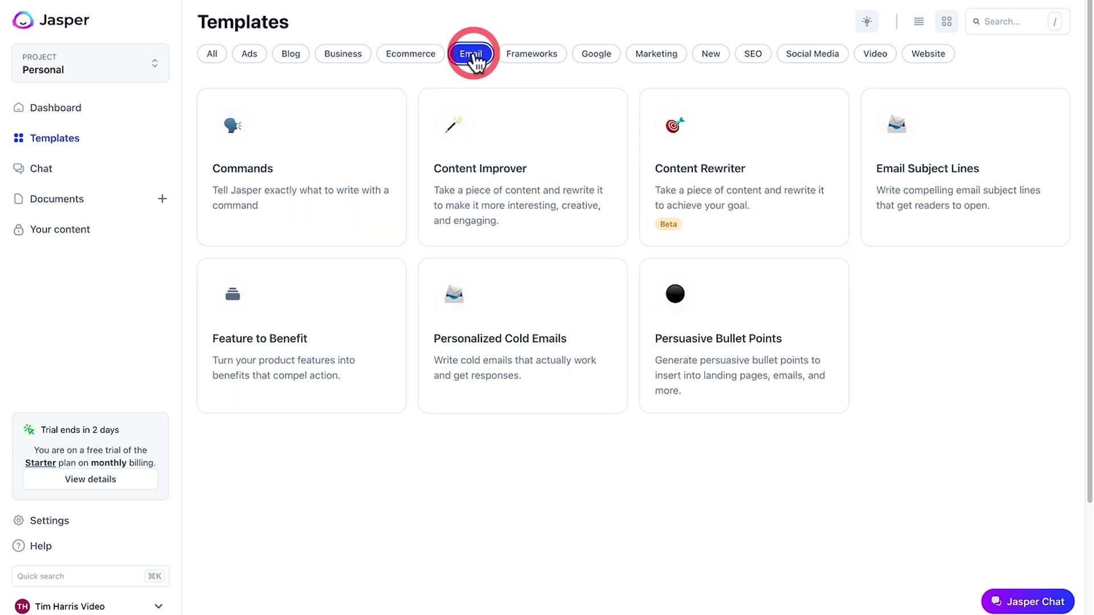
# Browse the Frameworks, Google, Marketing, New, SEO, Social Media and Video templates
pyautogui.click(530, 62)
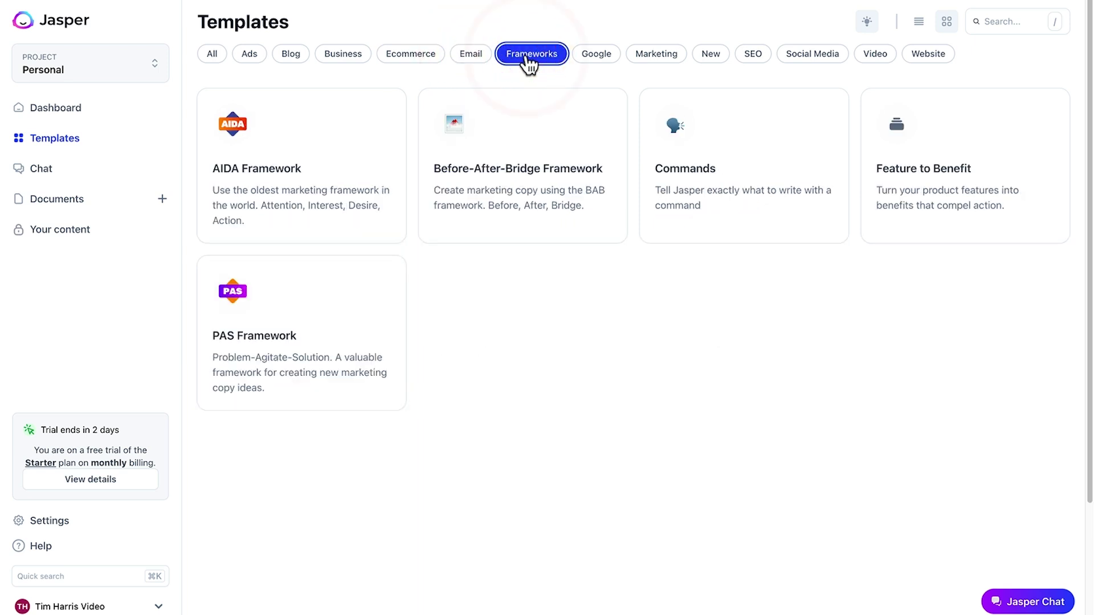
pyautogui.click(591, 58)
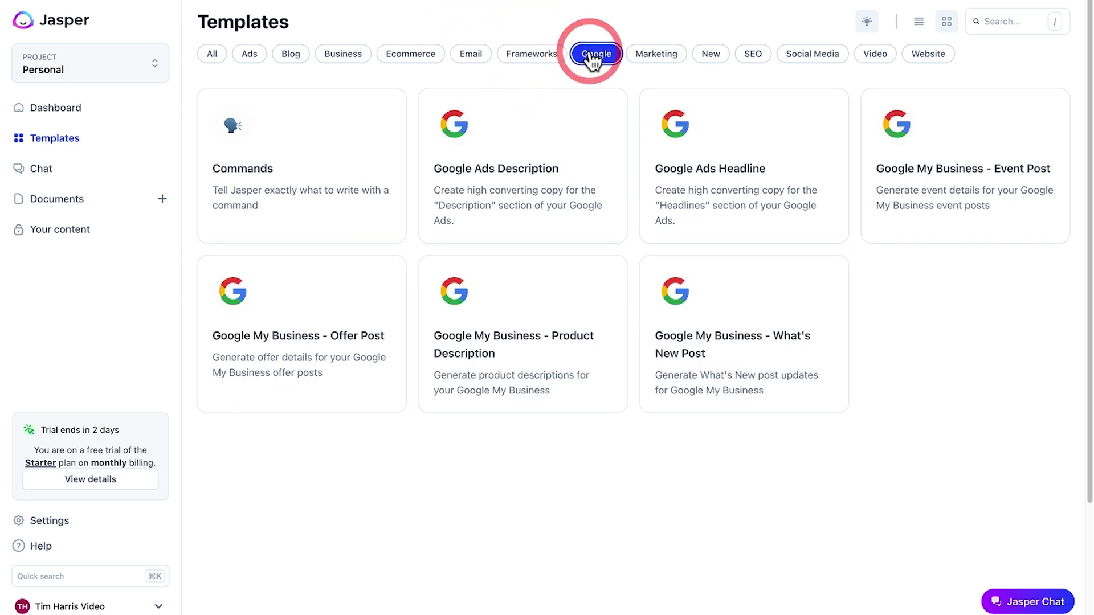
pyautogui.click(661, 57)
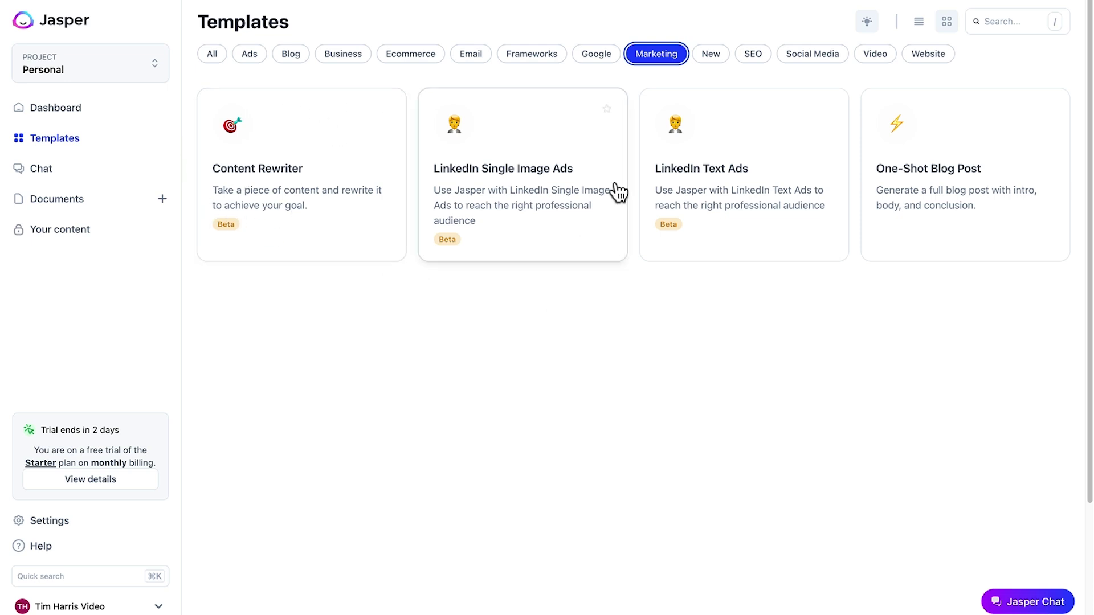
pyautogui.click(711, 58)
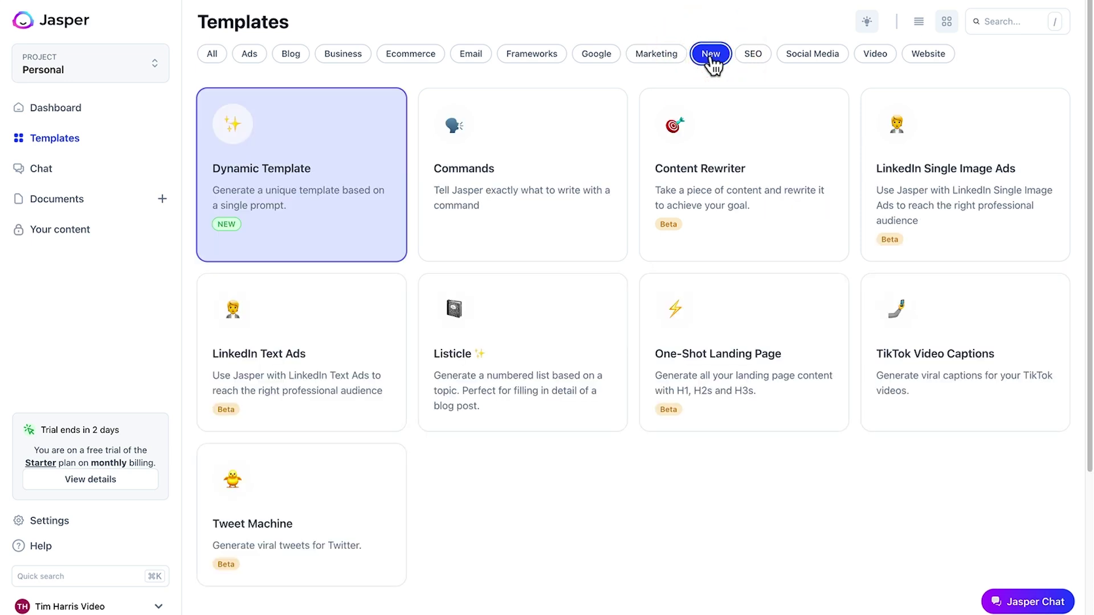
pyautogui.click(753, 57)
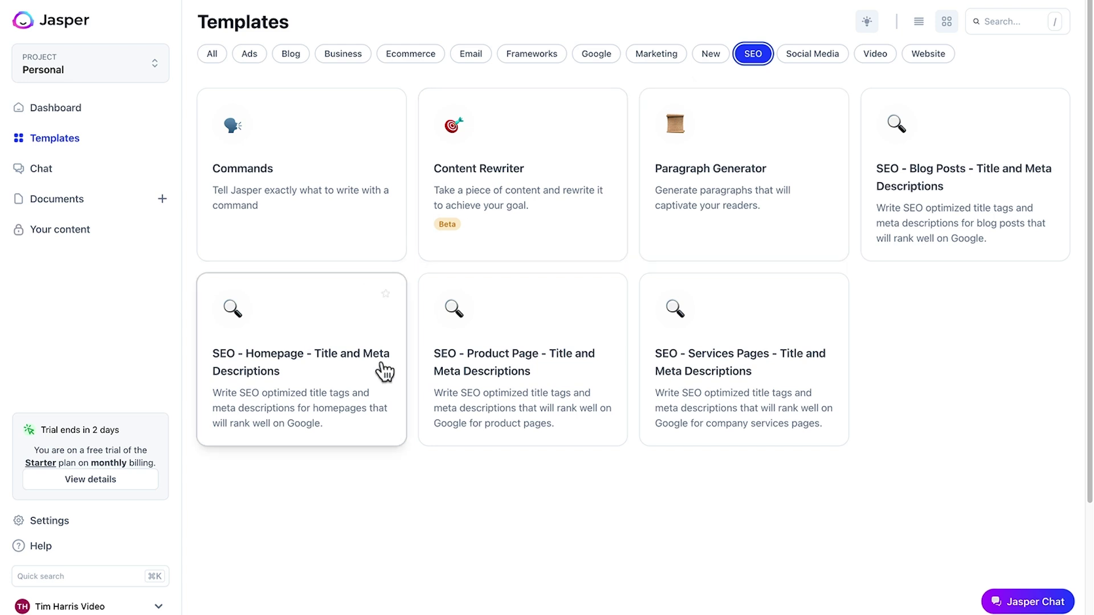
pyautogui.moveTo(302, 359)
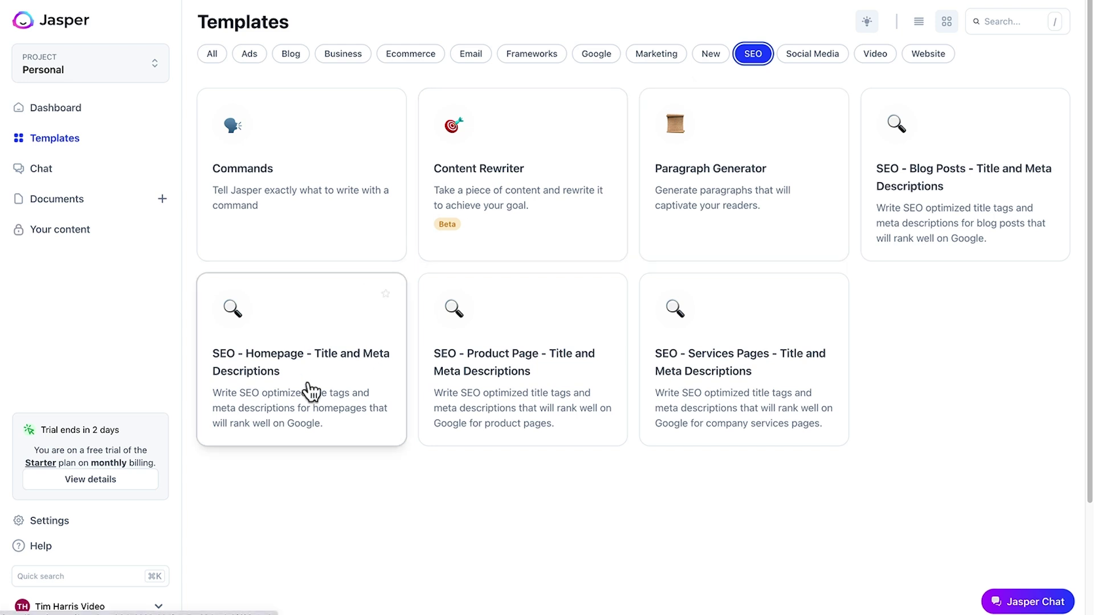
pyautogui.click(799, 60)
pyautogui.click(873, 59)
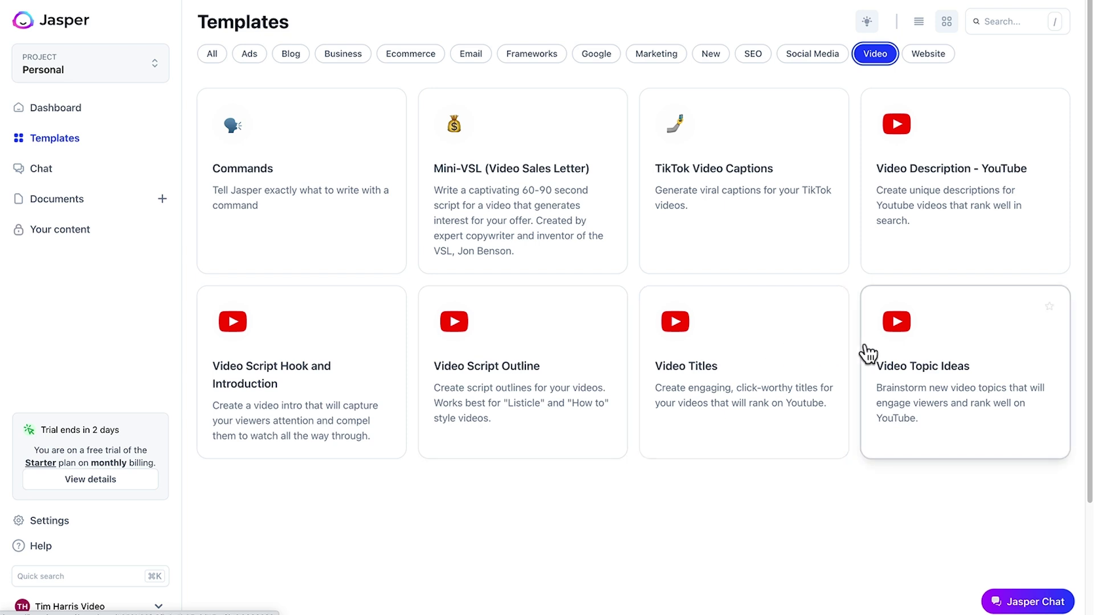
# Check the Website templates, return to Blog templates, and go to Jasper Chat
pyautogui.click(938, 58)
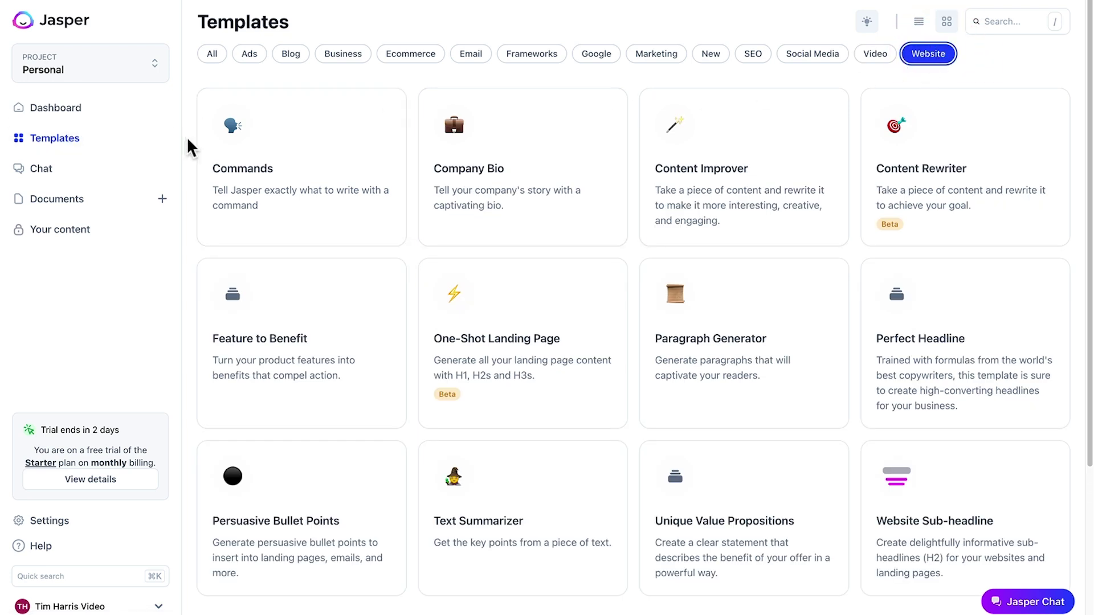
pyautogui.scroll(-1, 190, 147)
pyautogui.scroll(-2, 188, 139)
pyautogui.scroll(3, 188, 138)
pyautogui.click(289, 56)
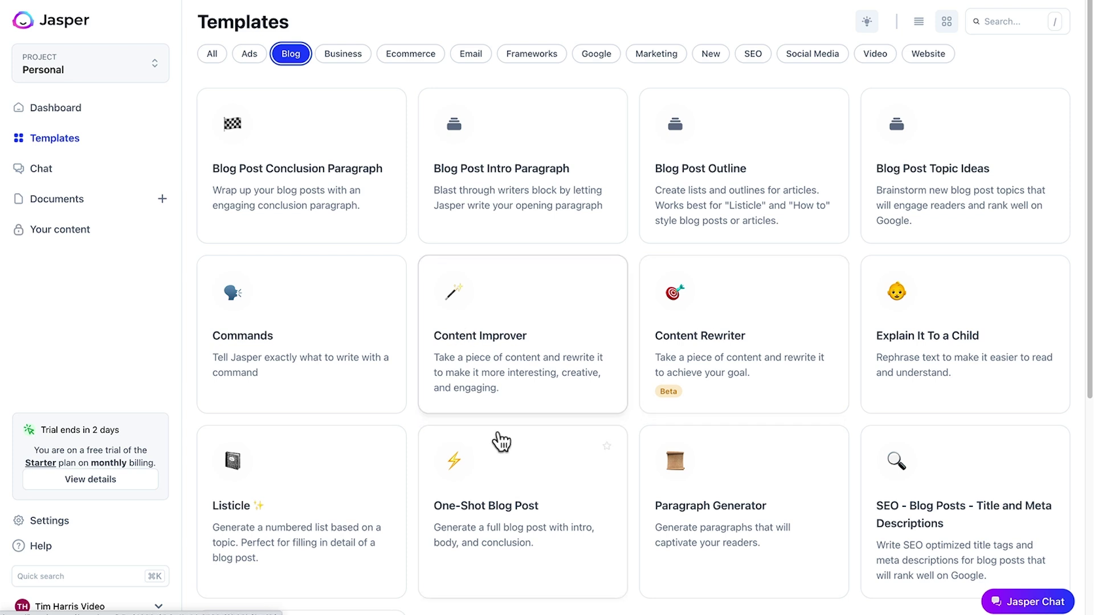
pyautogui.click(61, 175)
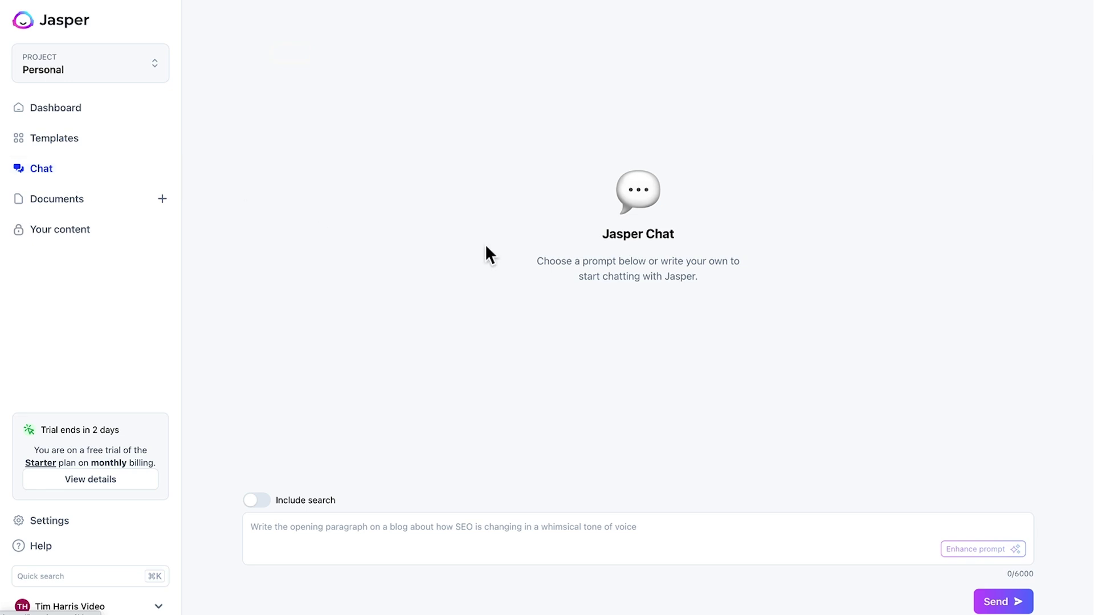
# View Documents and Your content, then the Integrations settings page
pyautogui.click(73, 205)
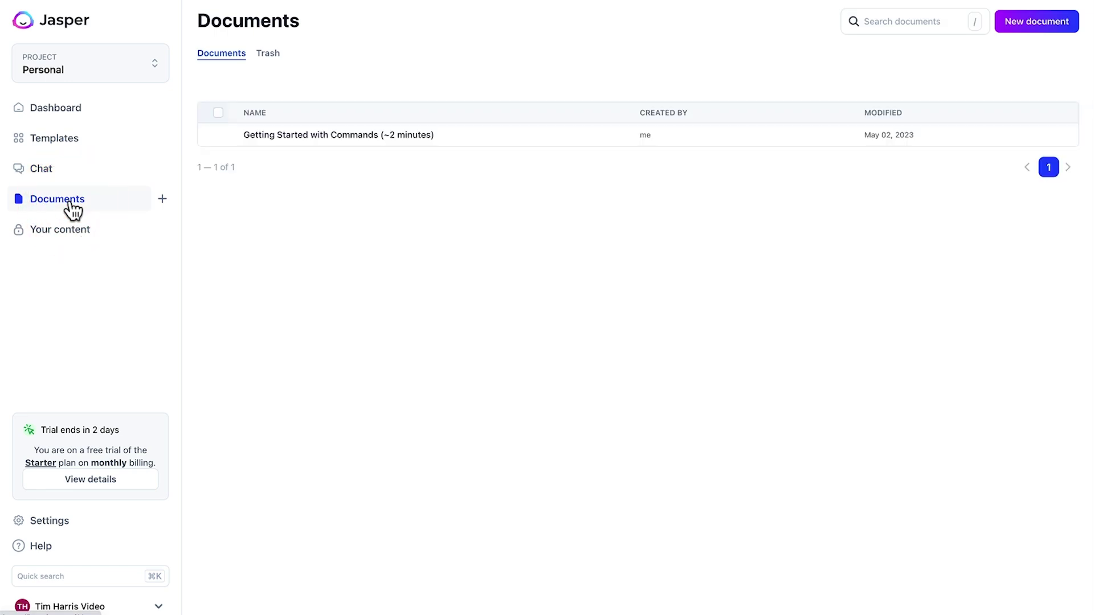
pyautogui.click(61, 233)
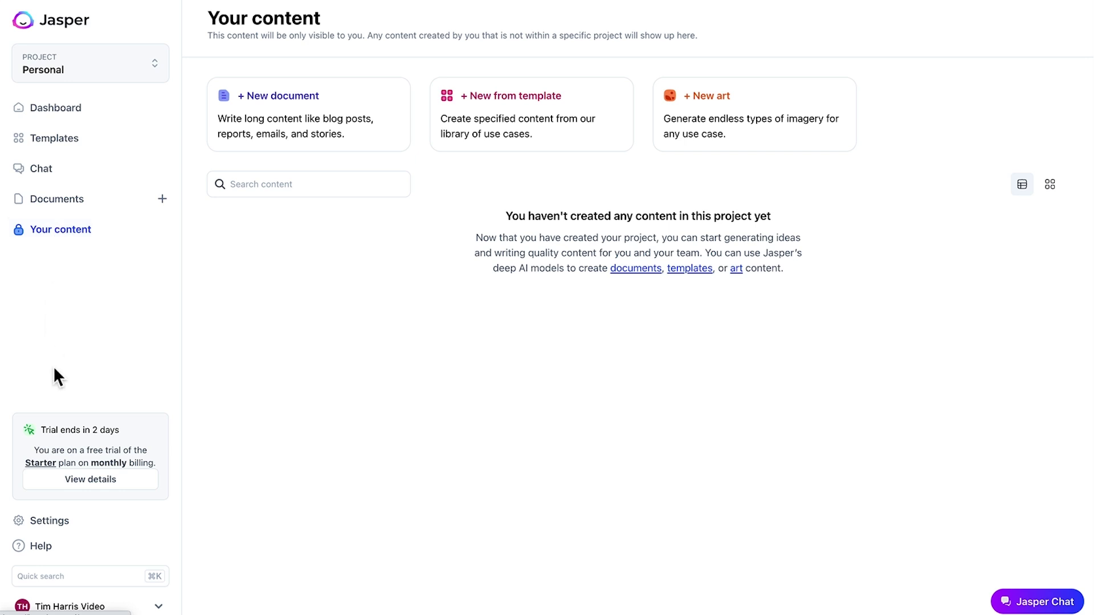
pyautogui.click(51, 523)
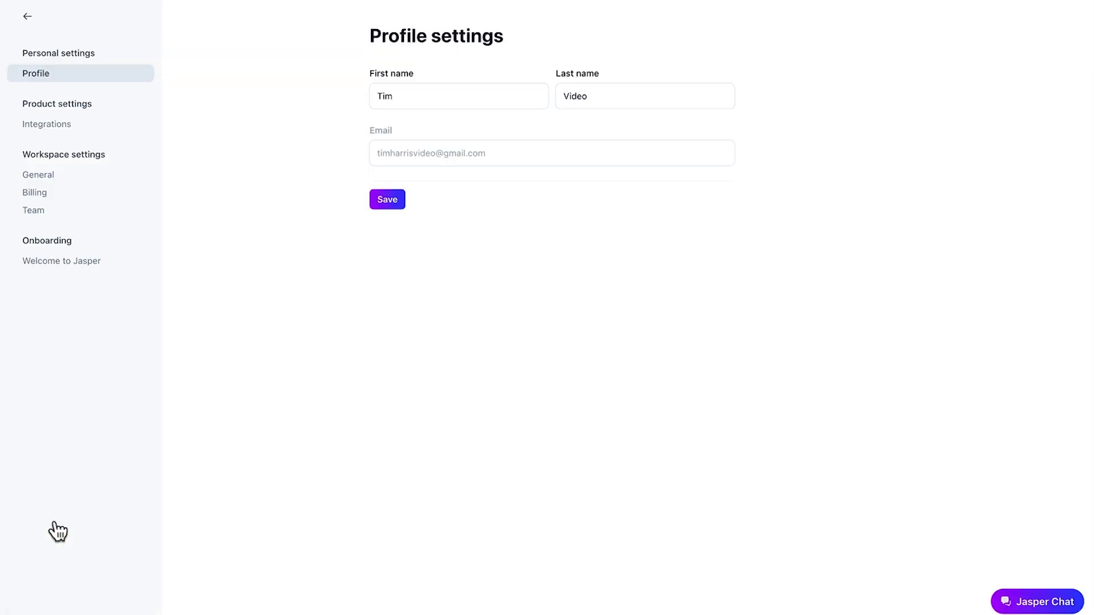
pyautogui.click(47, 126)
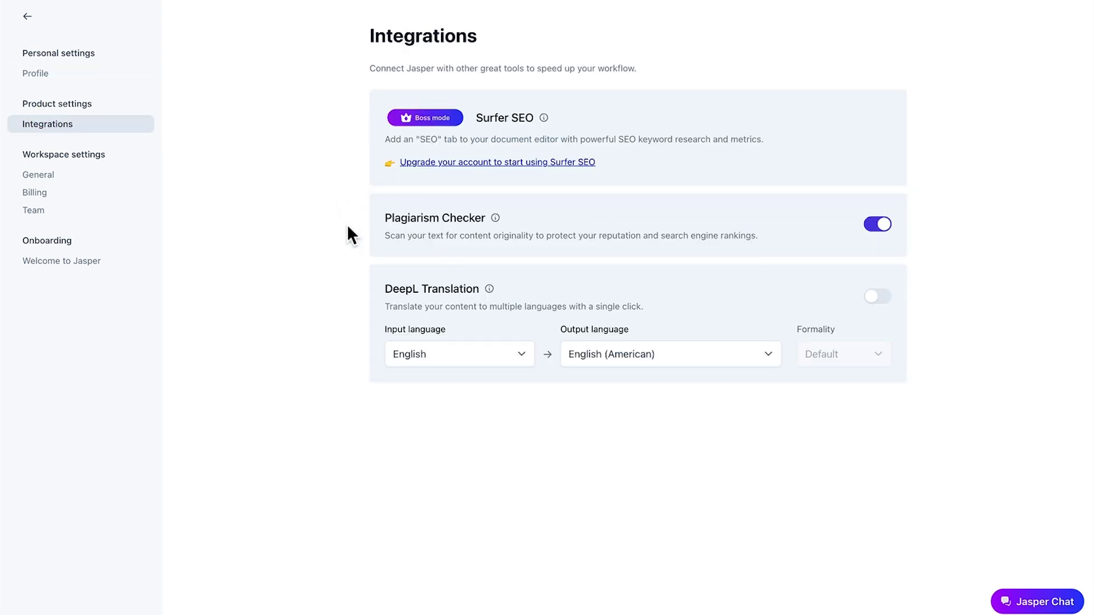
# Review General settings and Billing credits, highlighting the 71% plan-credits-used line
pyautogui.click(60, 178)
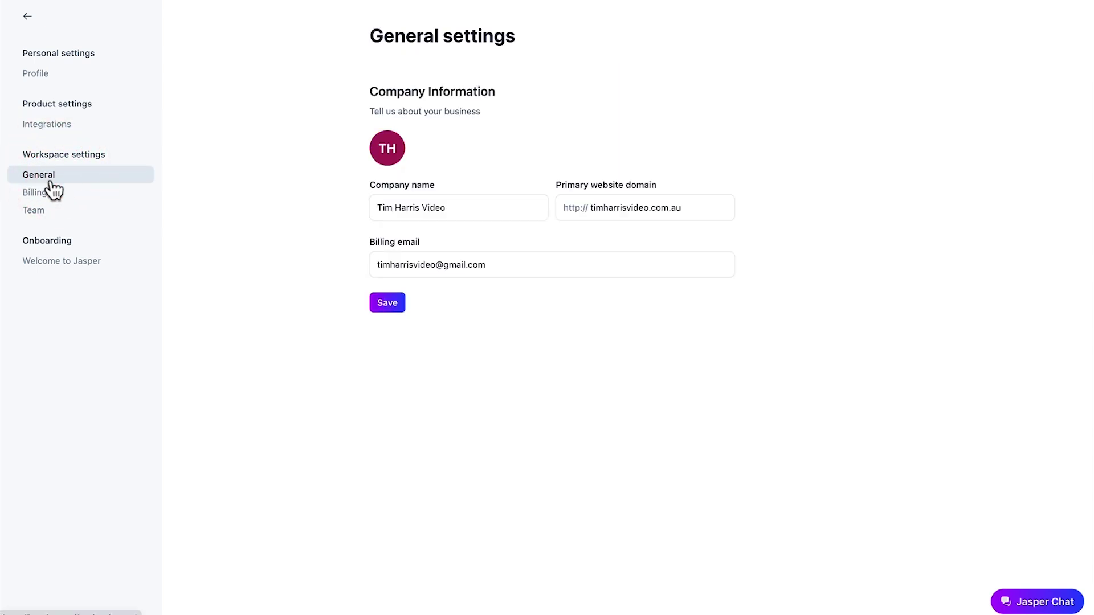
pyautogui.click(38, 206)
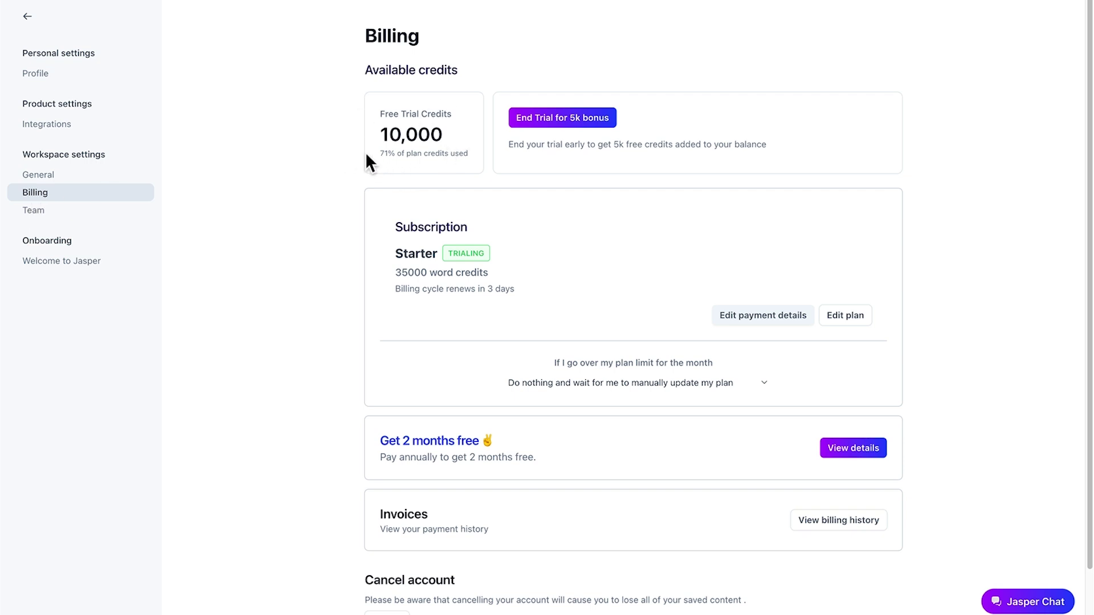
pyautogui.moveTo(391, 154); pyautogui.dragTo(468, 153)
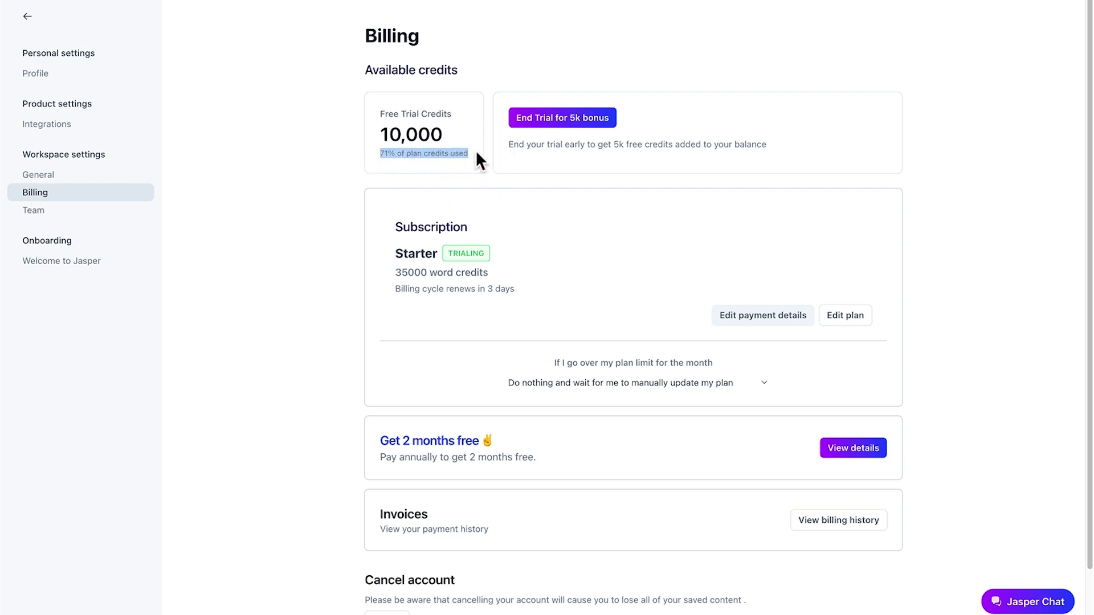
pyautogui.click(345, 163)
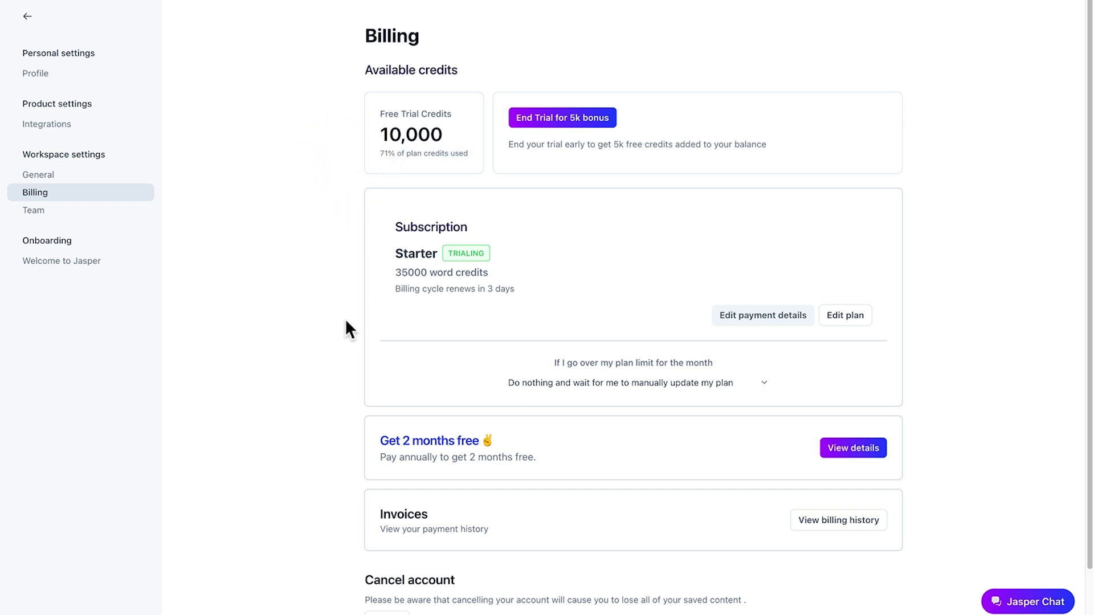
pyautogui.scroll(-1, 346, 322)
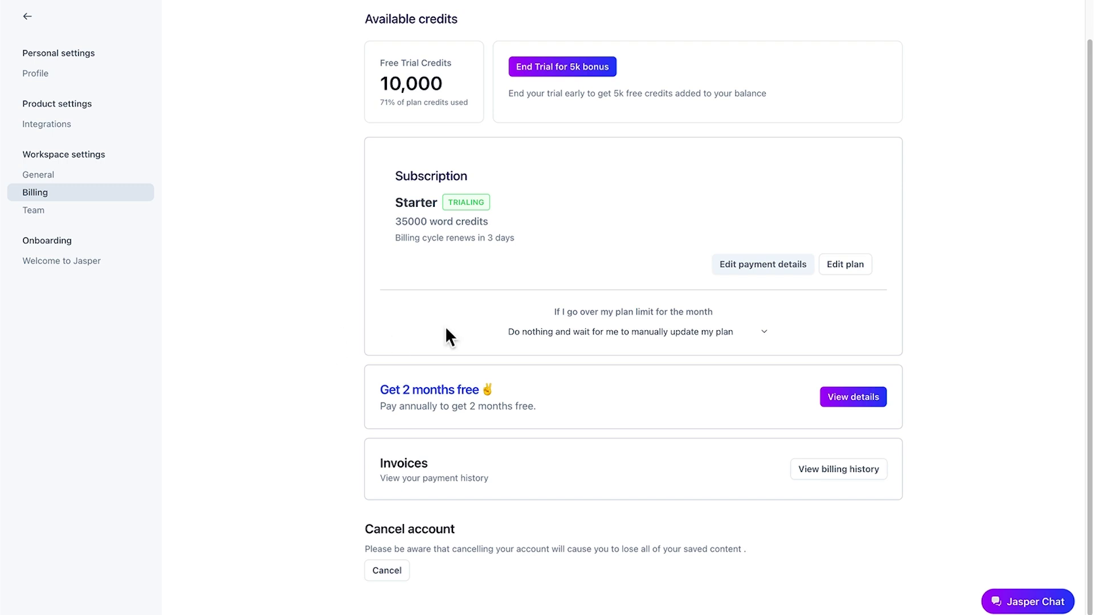
# Compare annual and monthly plan prices and keep the monthly Starter plan
pyautogui.click(853, 395)
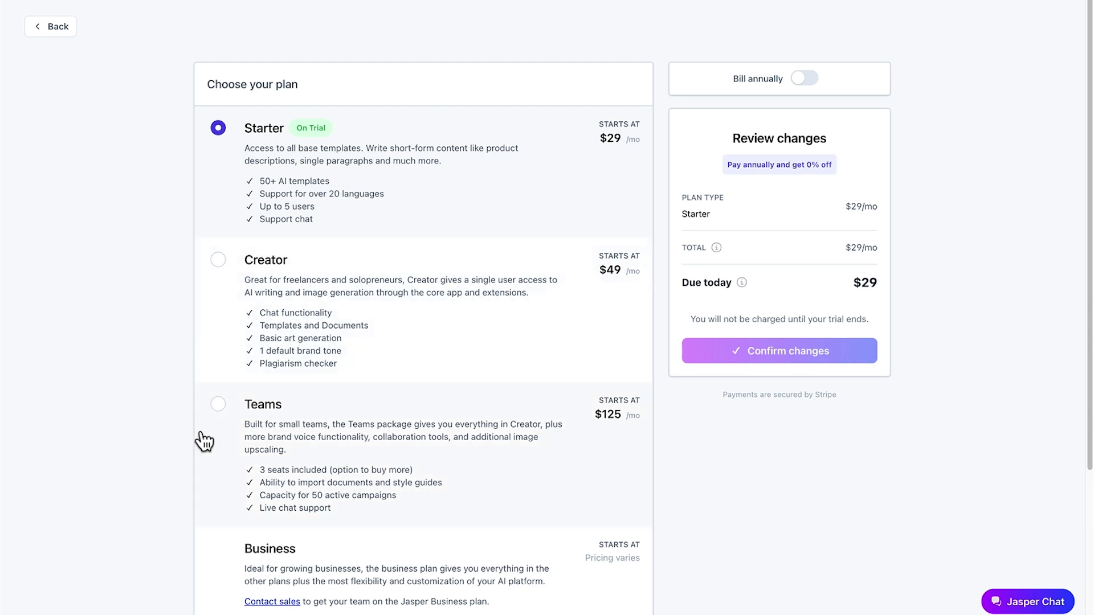
pyautogui.click(805, 77)
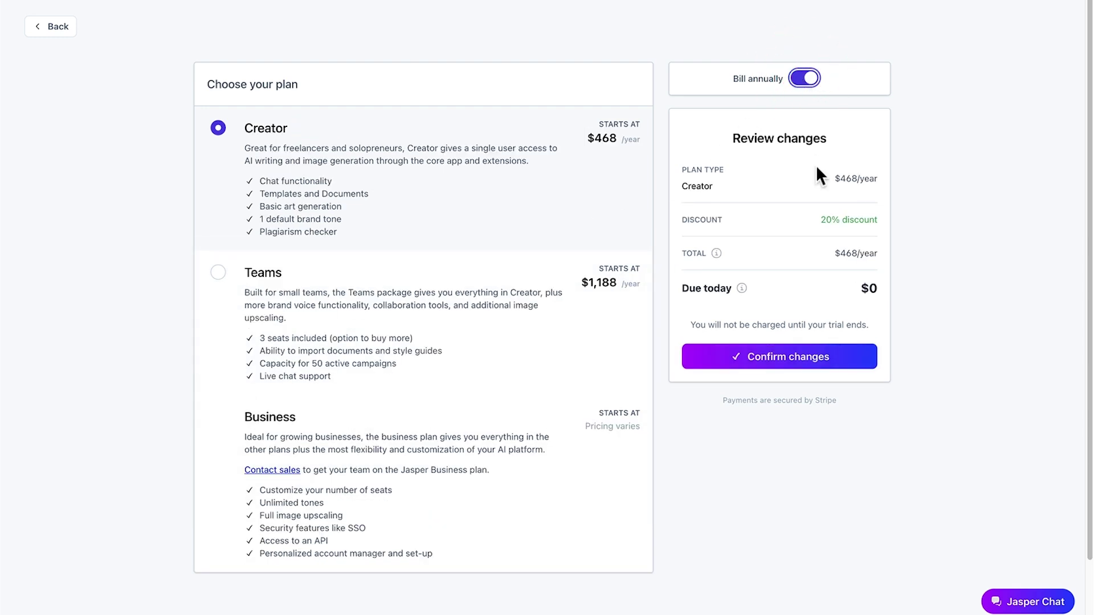
pyautogui.click(795, 80)
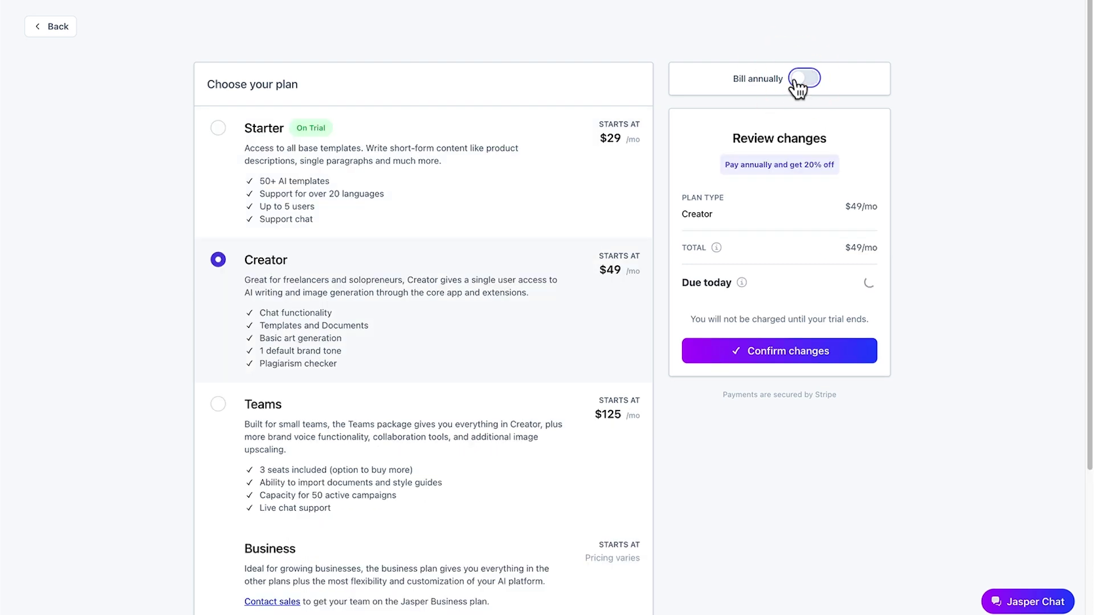
pyautogui.click(219, 129)
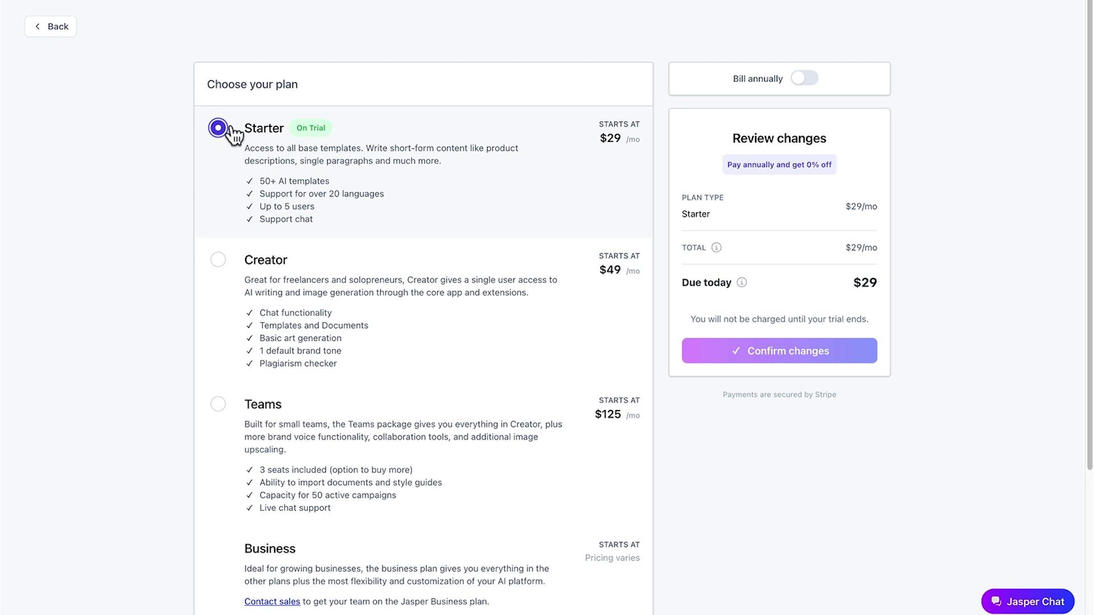
# View Team settings and the Welcome to Jasper checklist, then start the first blog post
pyautogui.click(40, 213)
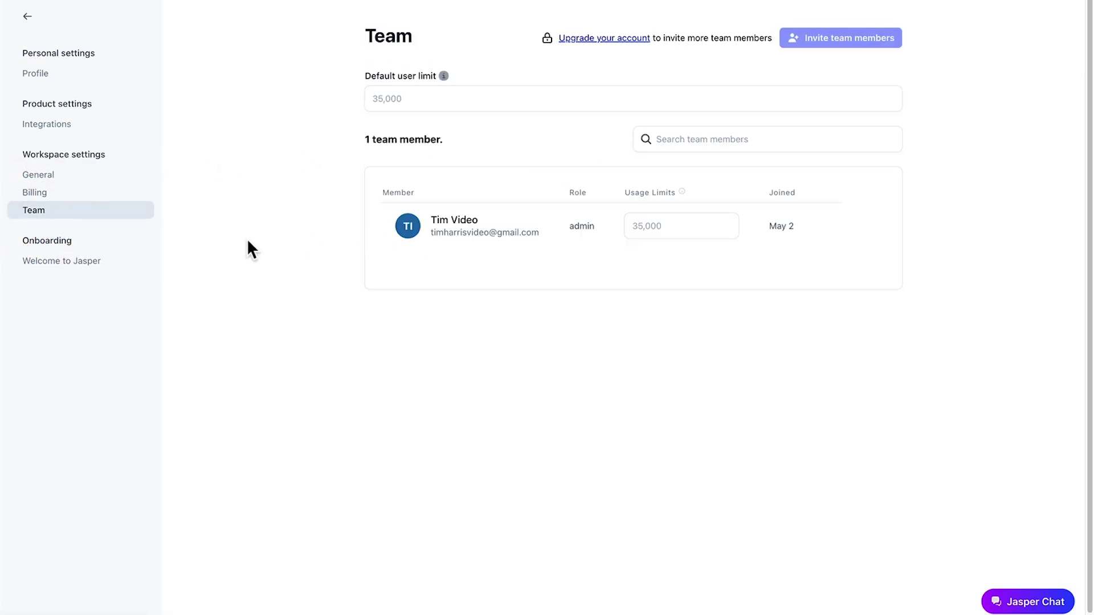
pyautogui.click(73, 264)
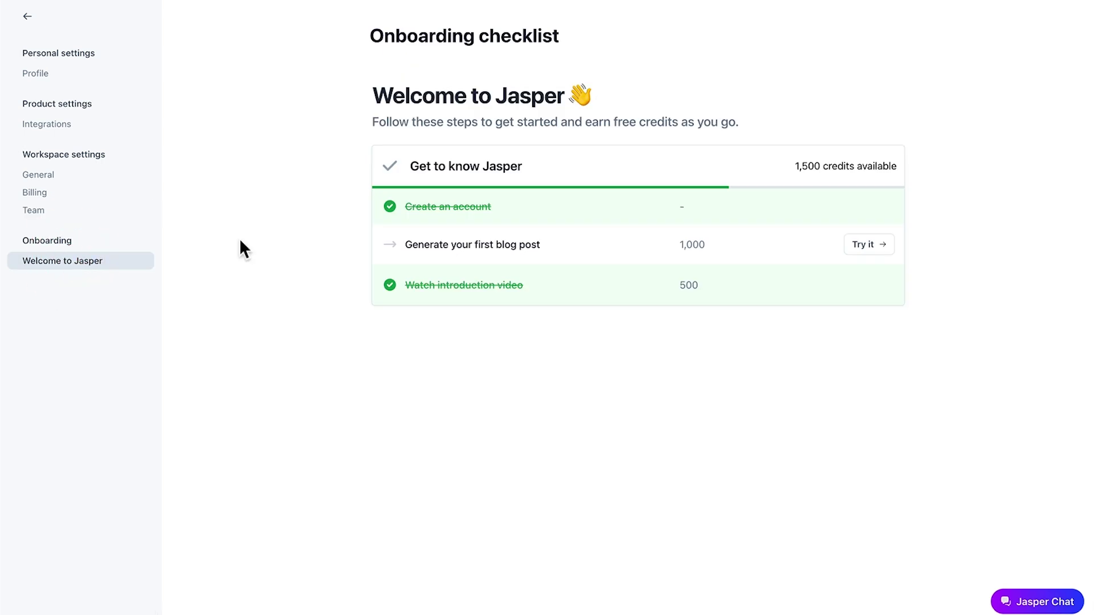
pyautogui.click(863, 246)
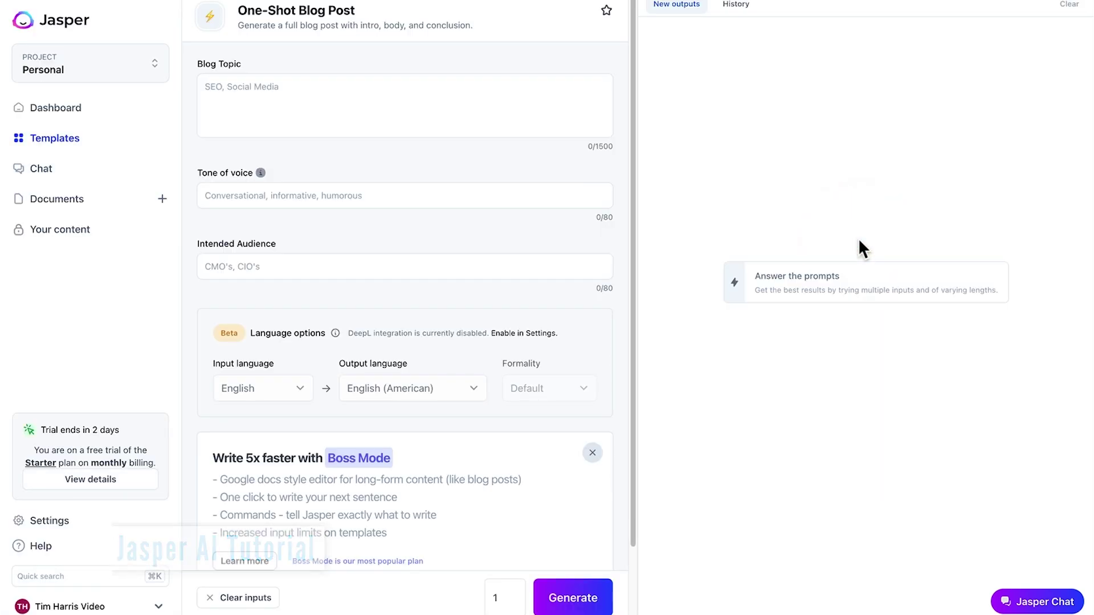
# Enter the Asia island-party topic, conversational humorous tone, and 'People that love travelling' audience
pyautogui.click(279, 85)
pyautogui.write('Top 10 Island ')
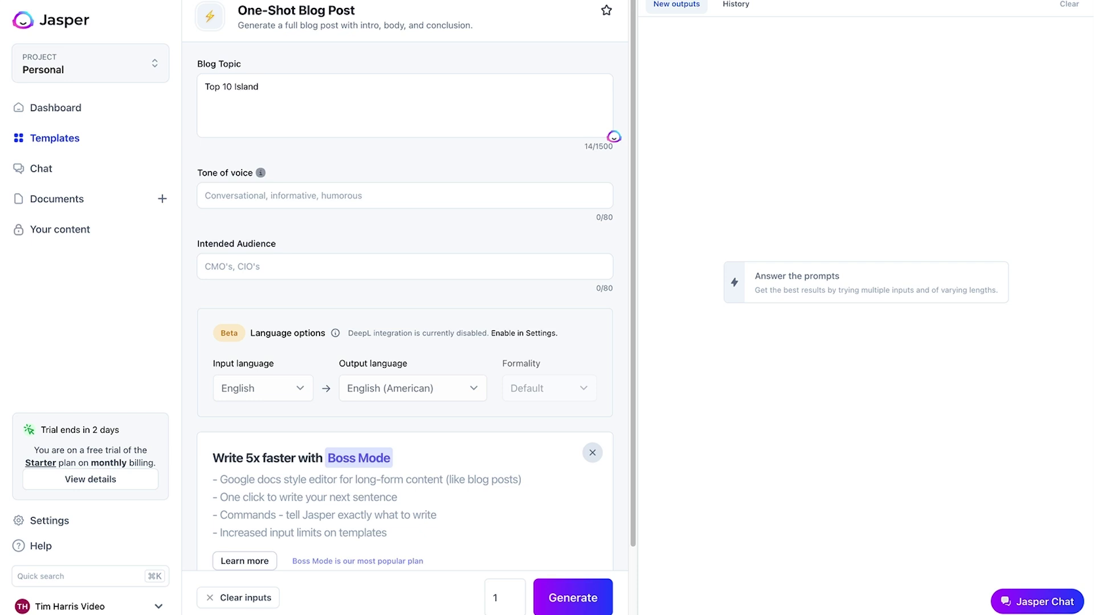
pyautogui.write('Getaways ')
pyautogui.write('in Asia for Partying')
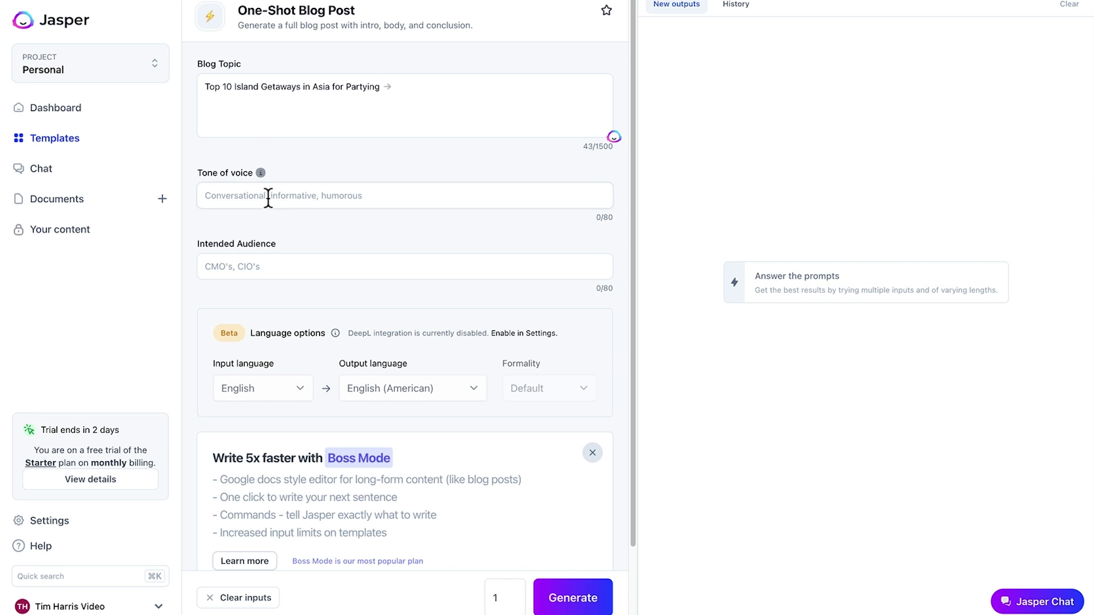
pyautogui.click(304, 197)
pyautogui.write('Conversational, informative, humorous')
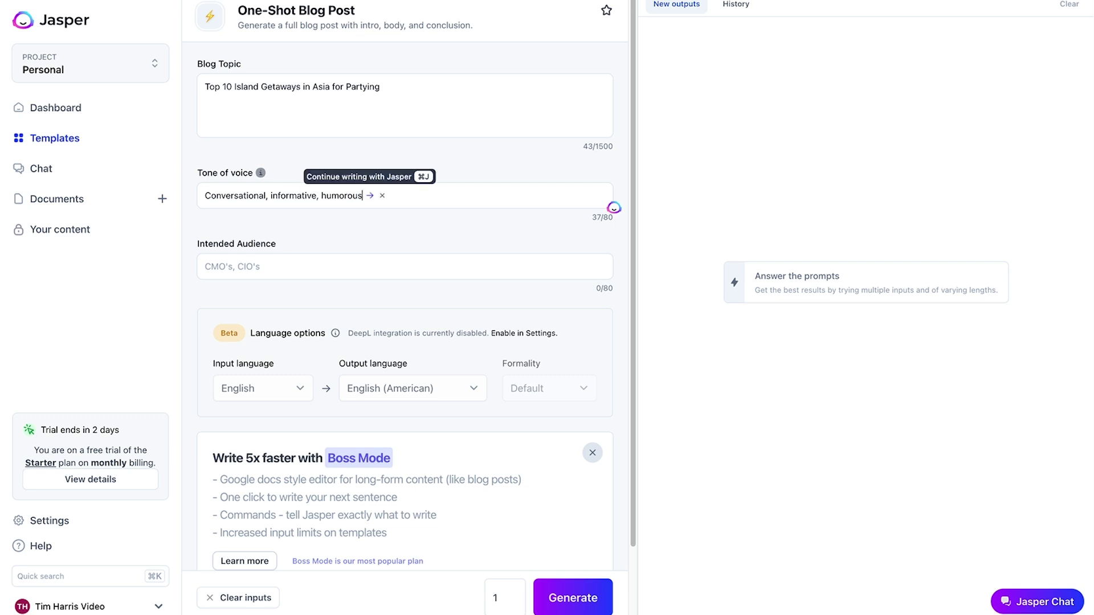
pyautogui.click(370, 195)
pyautogui.click(370, 197)
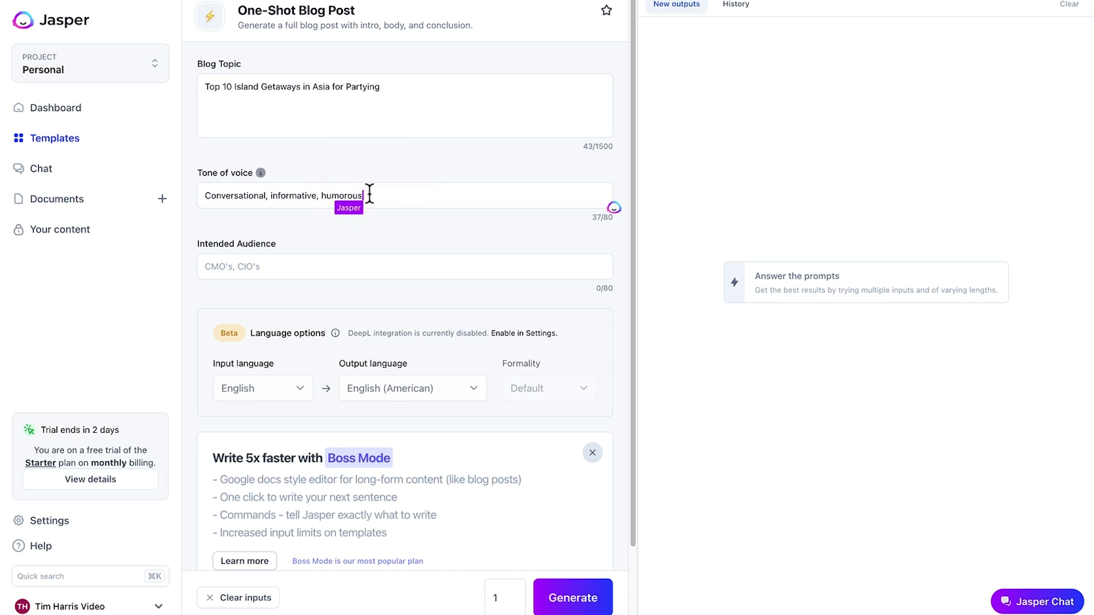
pyautogui.click(296, 265)
pyautogui.write('People that love travelling')
pyautogui.scroll(-2, 188, 337)
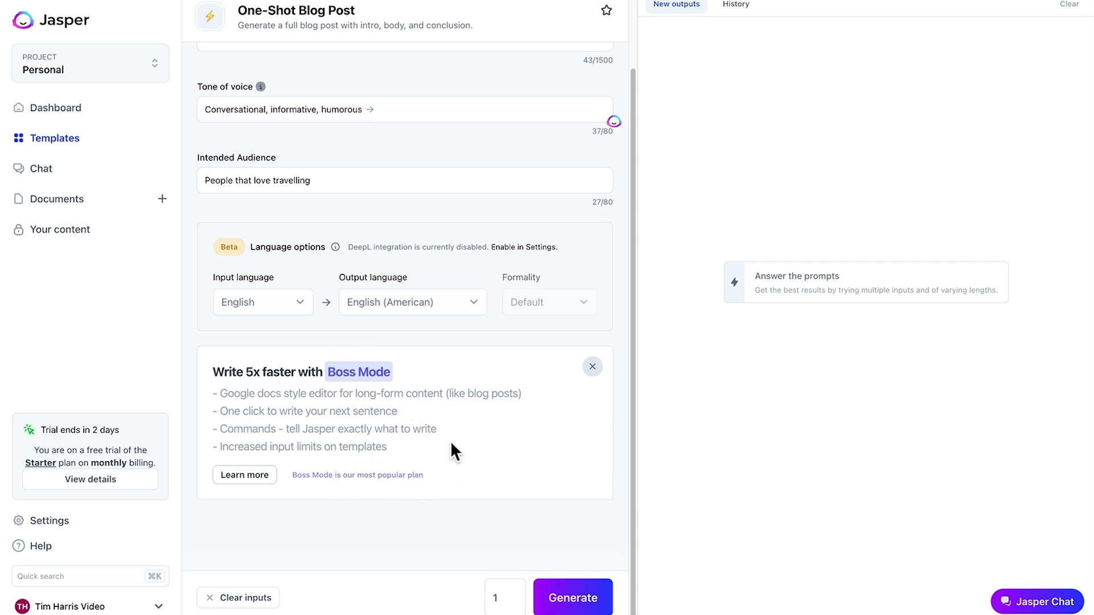
pyautogui.scroll(2, 547, 590)
# Generate the top 10 Asia island party getaways post from the filled template
pyautogui.click(589, 601)
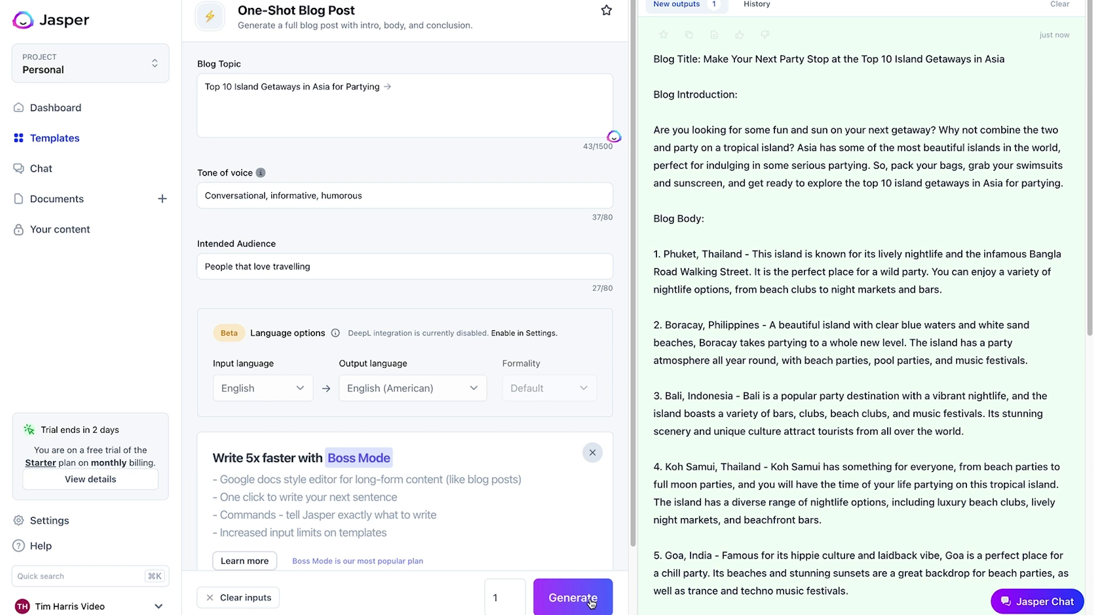
pyautogui.scroll(-3, 963, 297)
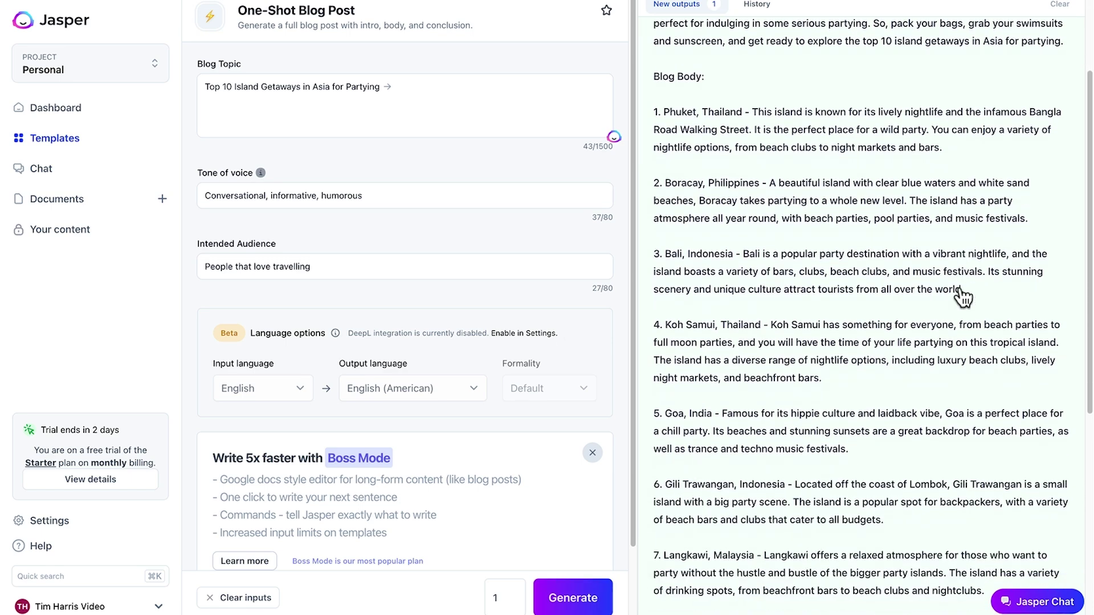
pyautogui.scroll(-1, 963, 297)
pyautogui.scroll(-2, 963, 297)
pyautogui.scroll(-1, 964, 297)
pyautogui.scroll(-1, 964, 298)
pyautogui.scroll(-1, 964, 297)
pyautogui.scroll(-1, 964, 298)
pyautogui.scroll(-1, 963, 298)
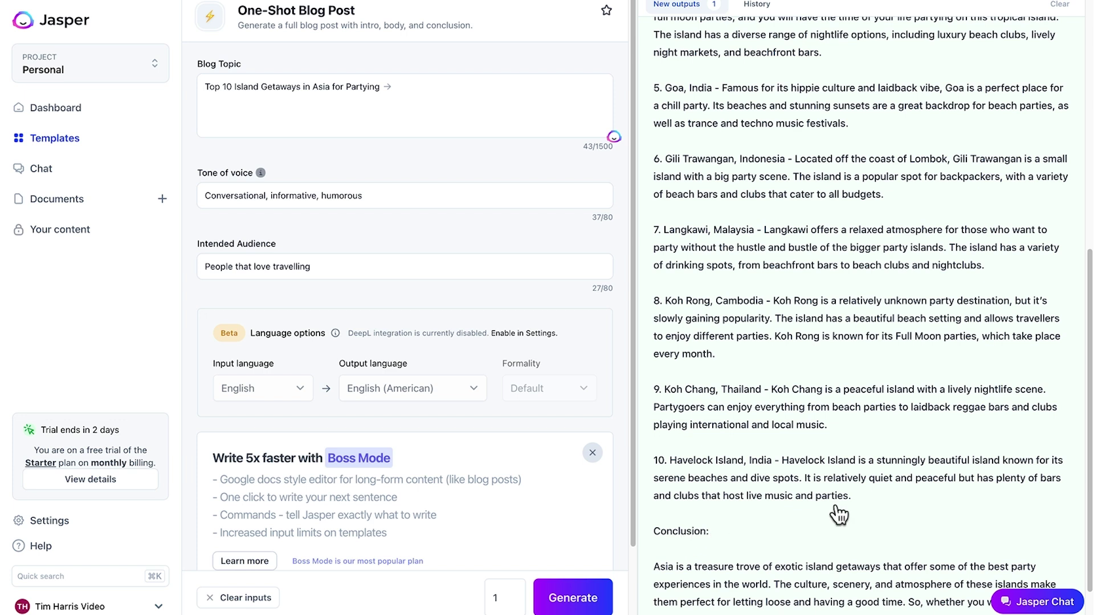
pyautogui.scroll(-1, 838, 514)
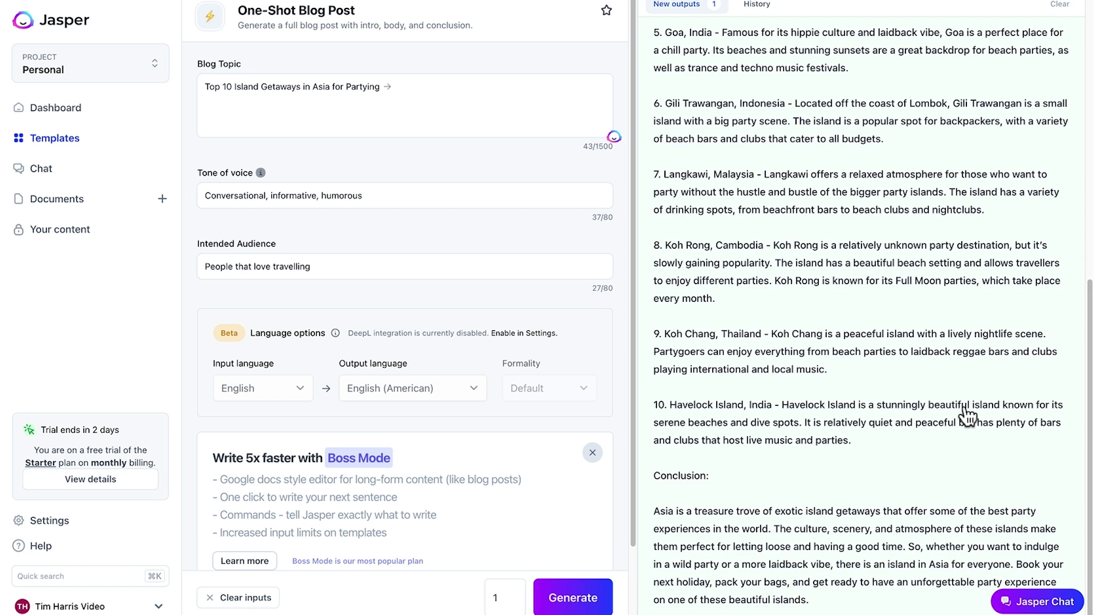
pyautogui.scroll(6, 967, 416)
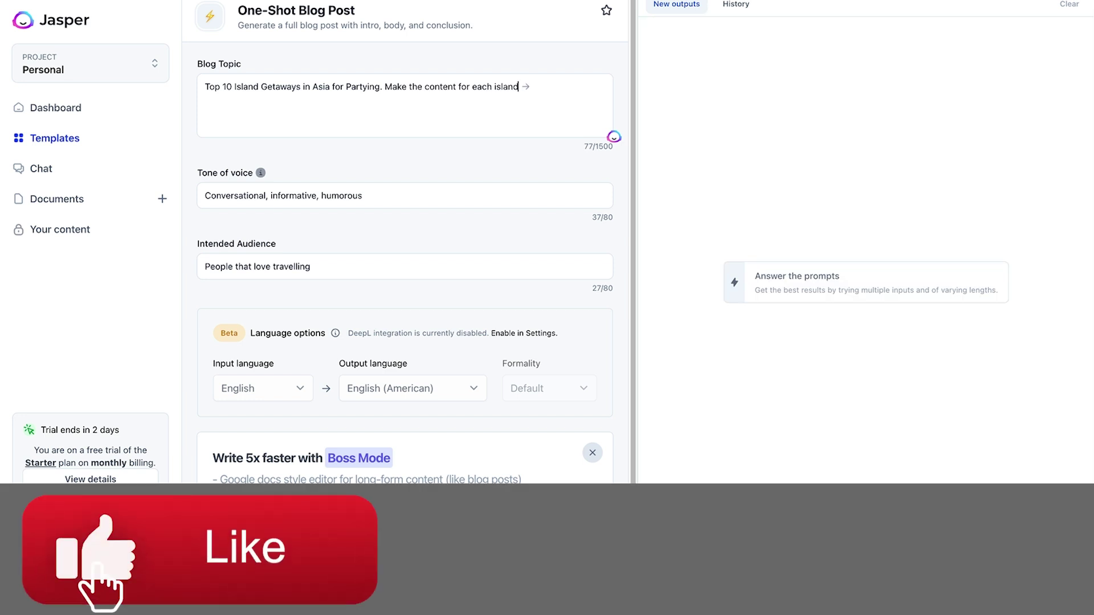
pyautogui.write(' 200 words each')
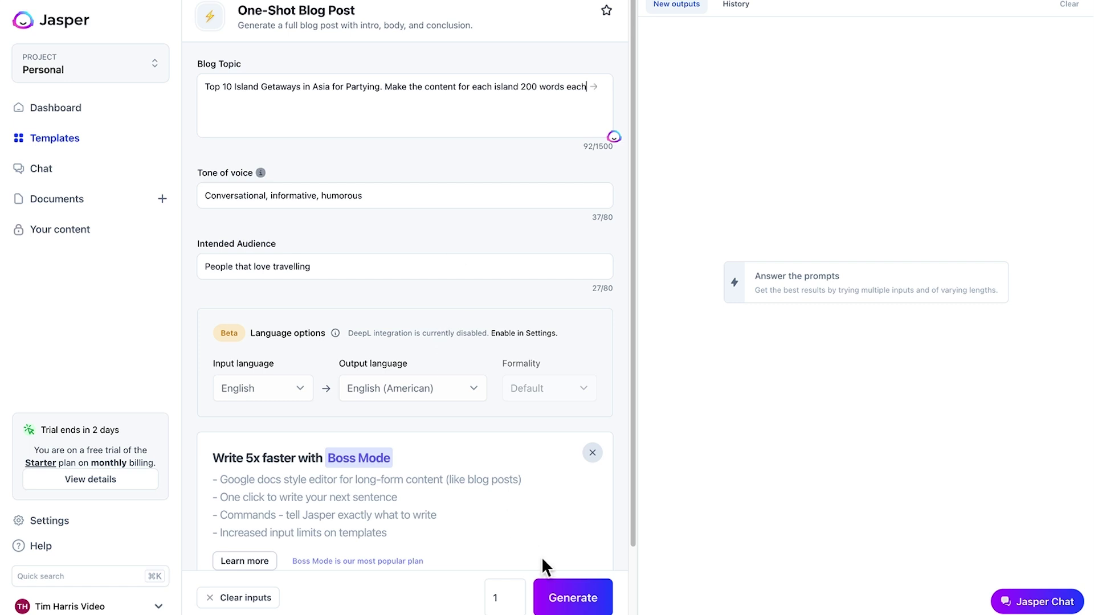
# Regenerate the post with the 200-words-per-island request in the topic
pyautogui.click(565, 596)
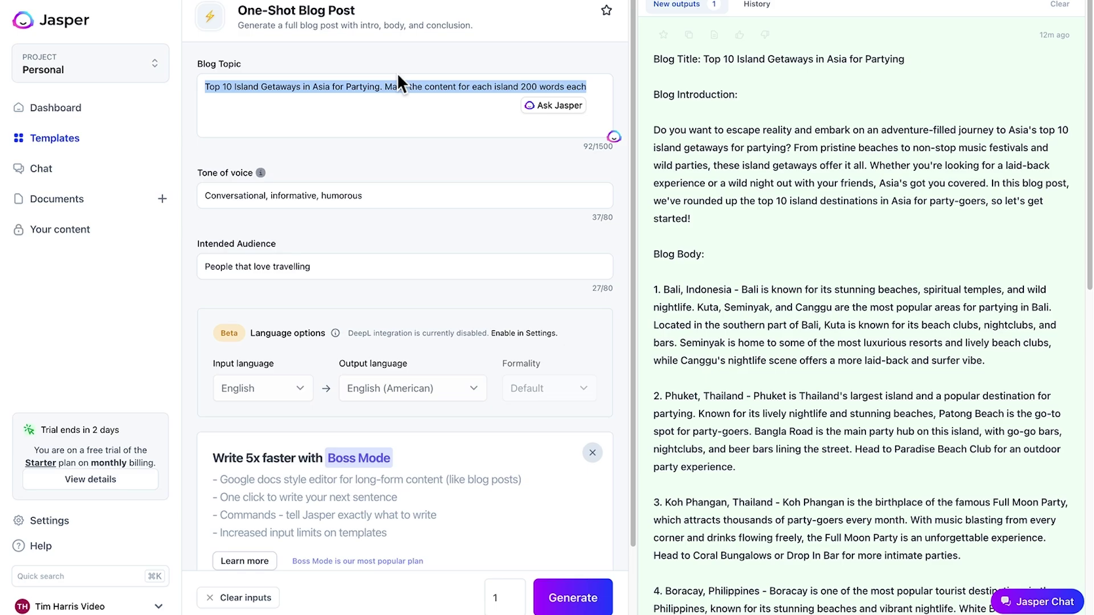
# Edit the Blog Topic to 'Bali as an Island Getaway in Asia for Partying', dropping the word count
pyautogui.click(221, 86)
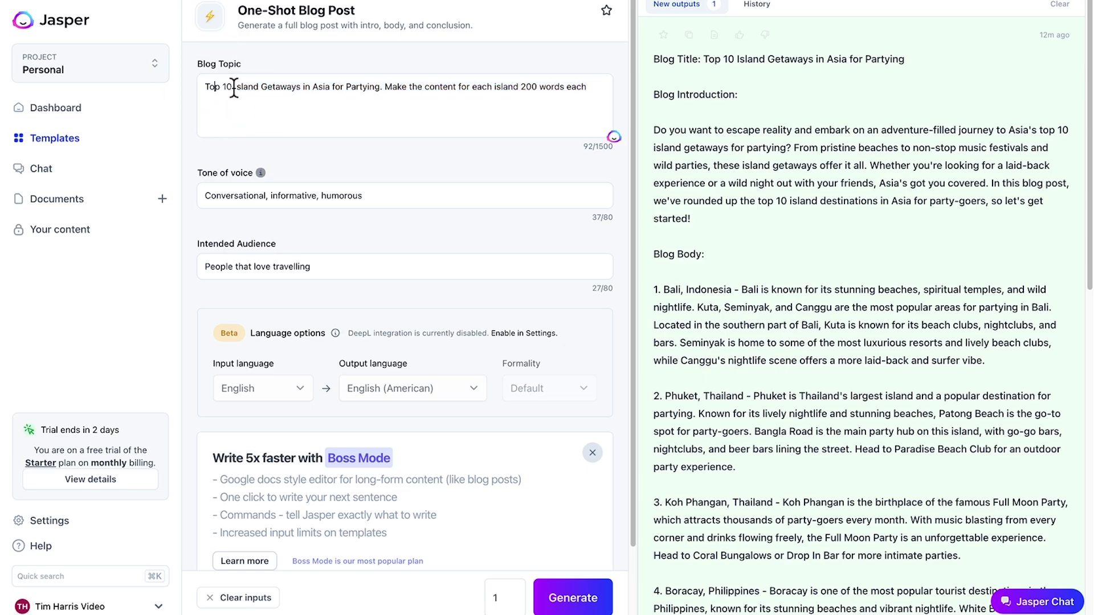
pyautogui.press('BackSpace')
pyautogui.press('BackSpace')
pyautogui.press('BackSpace')
pyautogui.write('Best')
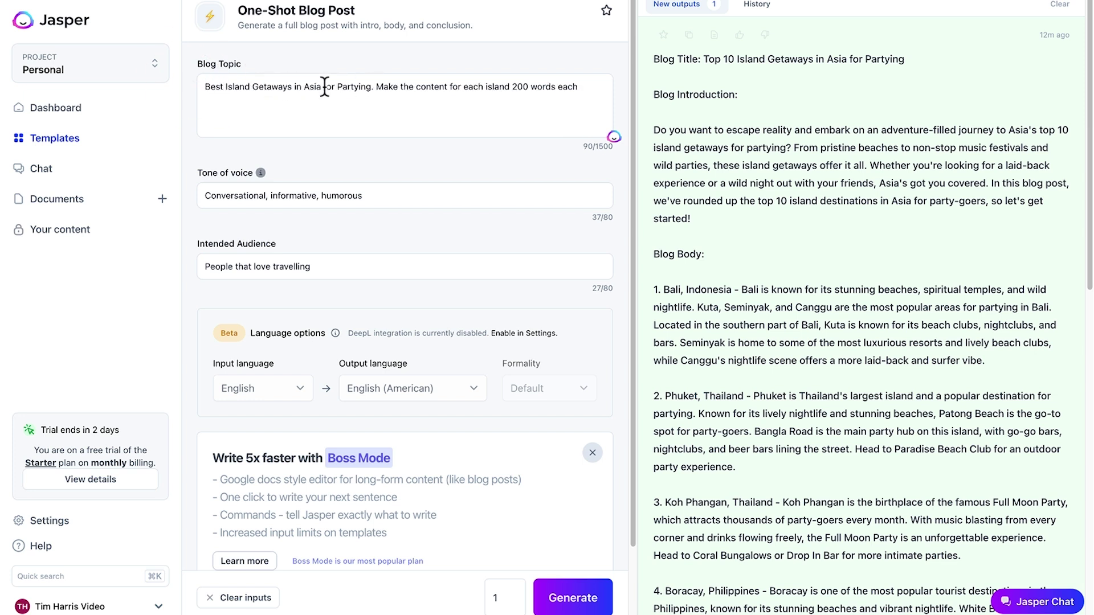
pyautogui.moveTo(207, 87); pyautogui.dragTo(578, 90)
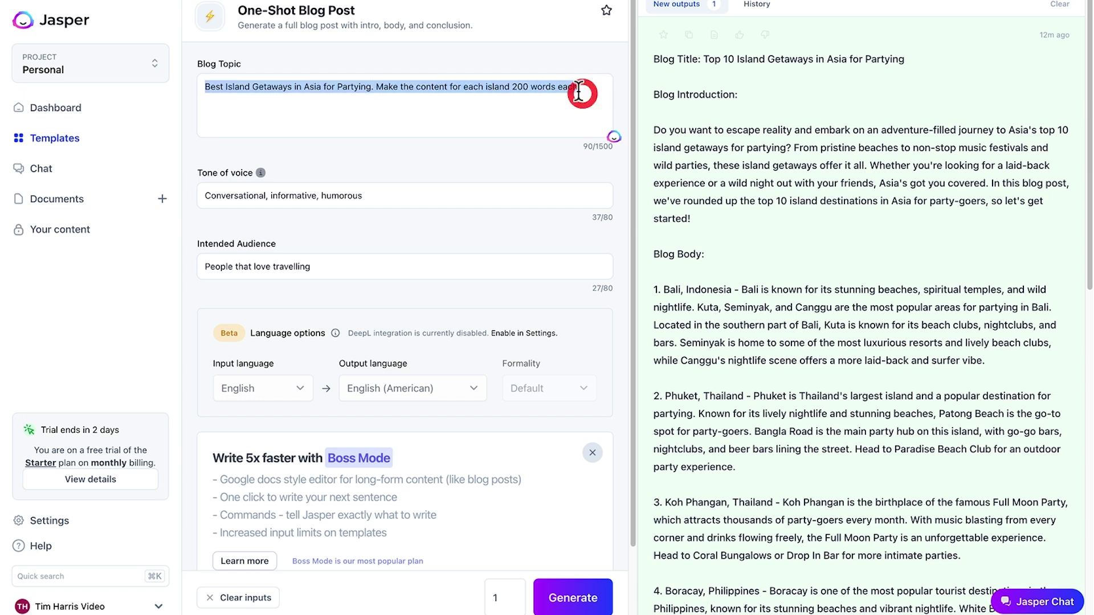
pyautogui.click(227, 87)
pyautogui.press('BackSpace')
pyautogui.press('BackSpace')
pyautogui.press('BackSpace')
pyautogui.write('Bali as an')
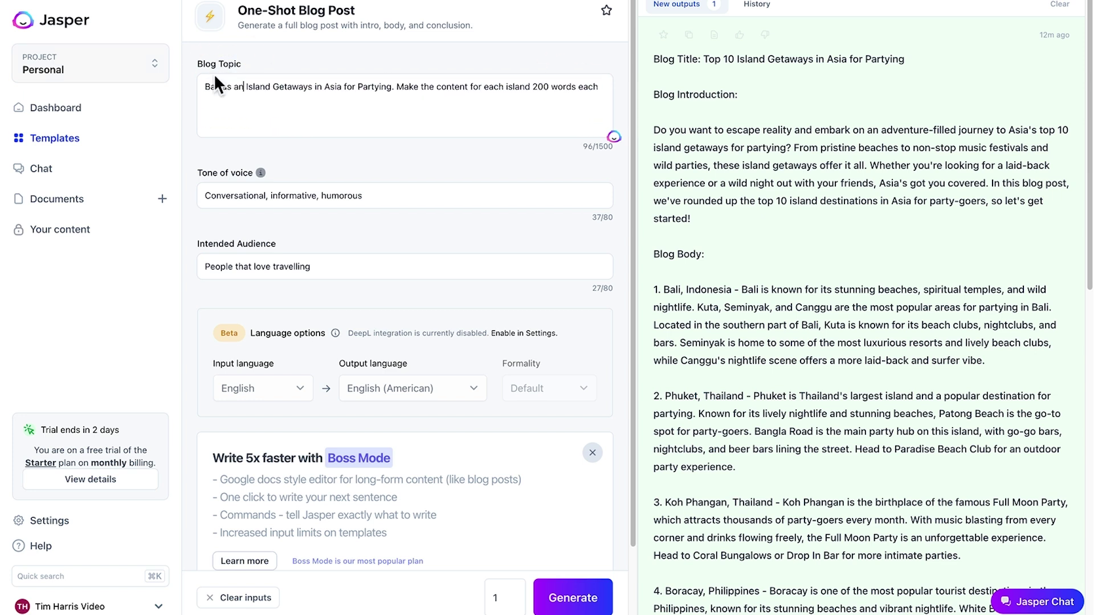
pyautogui.click(313, 86)
pyautogui.press('BackSpace')
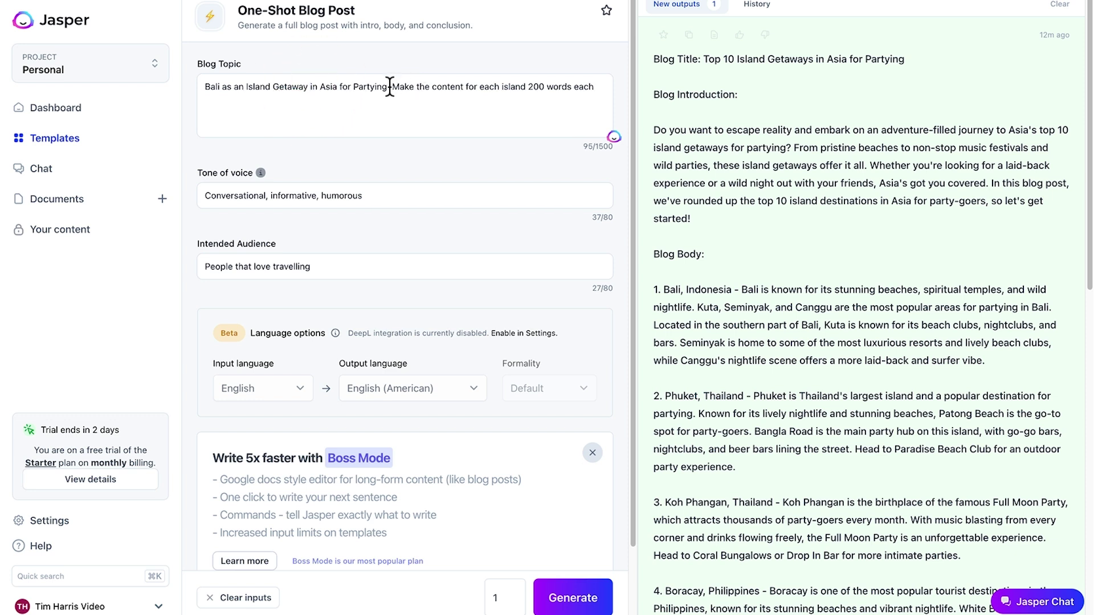
pyautogui.moveTo(388, 86); pyautogui.dragTo(604, 86)
pyautogui.press('BackSpace')
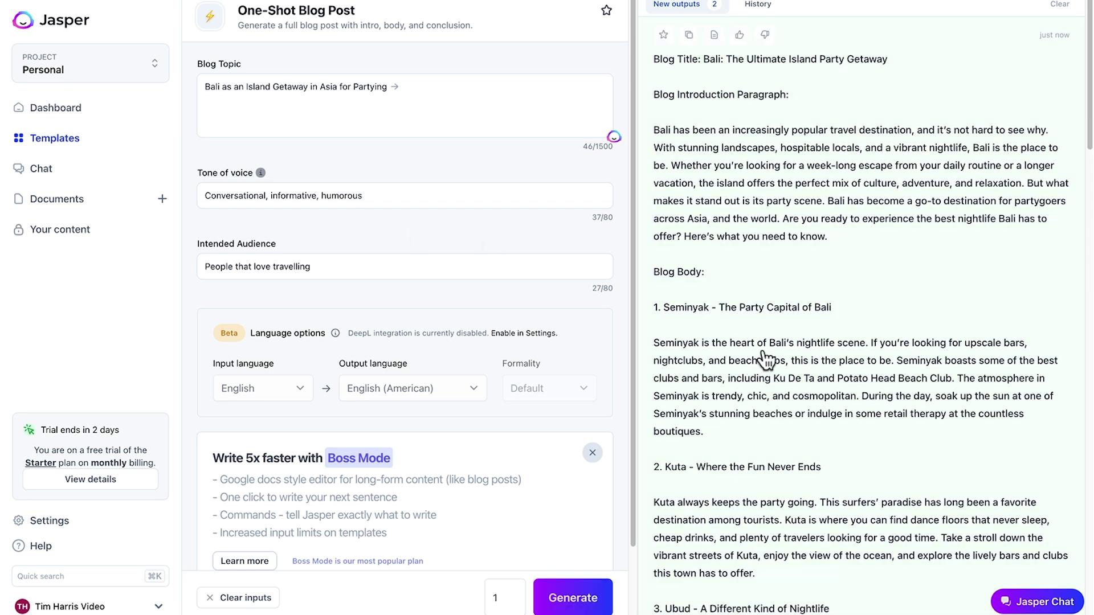
pyautogui.scroll(-3, 765, 359)
pyautogui.scroll(-1, 764, 359)
pyautogui.scroll(-2, 765, 359)
pyautogui.scroll(-1, 765, 359)
pyautogui.scroll(-3, 764, 359)
pyautogui.scroll(-4, 765, 359)
pyautogui.scroll(-4, 765, 359)
pyautogui.scroll(-2, 765, 359)
pyautogui.scroll(-2, 765, 359)
pyautogui.scroll(-1, 765, 360)
pyautogui.scroll(-1, 765, 359)
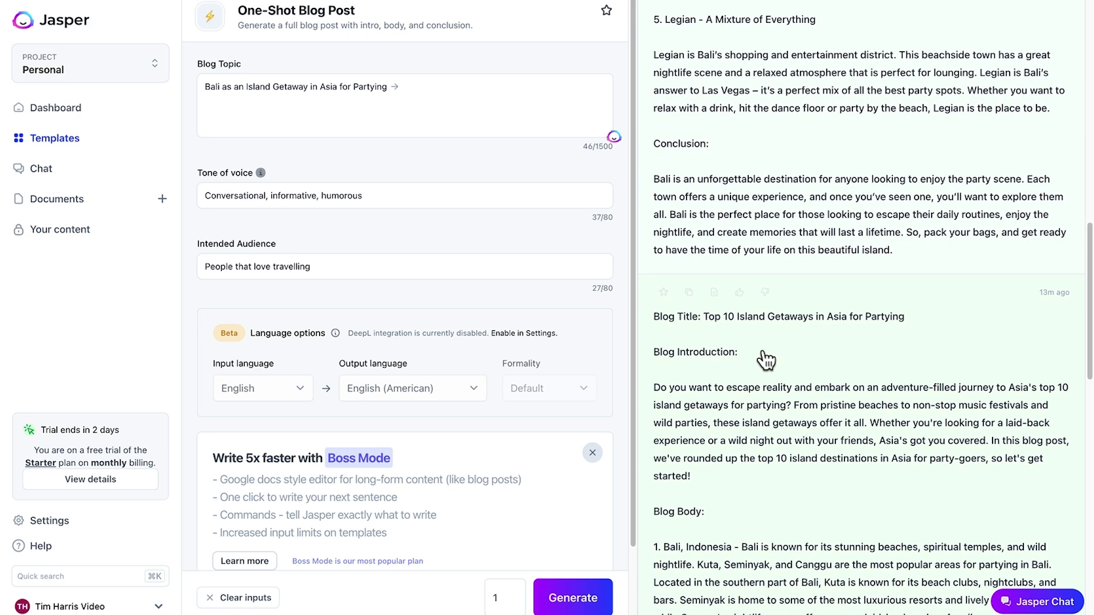
pyautogui.scroll(2, 765, 360)
pyautogui.scroll(3, 765, 359)
pyautogui.scroll(2, 765, 359)
pyautogui.scroll(1, 765, 358)
pyautogui.scroll(1, 765, 359)
pyautogui.scroll(5, 765, 359)
pyautogui.scroll(2, 765, 359)
pyautogui.scroll(3, 765, 359)
pyautogui.scroll(2, 765, 359)
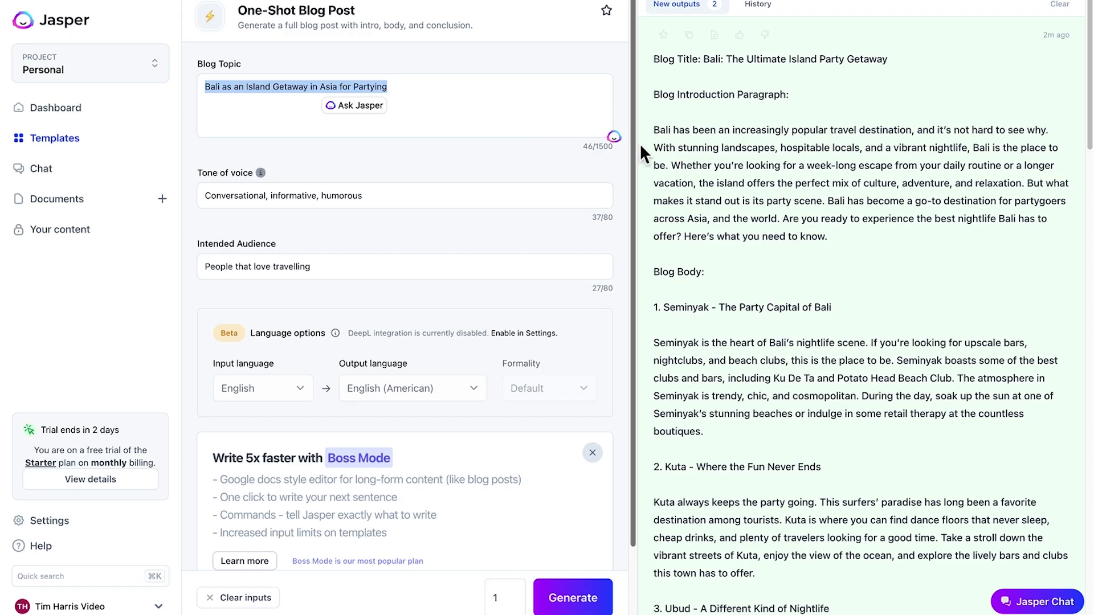
pyautogui.scroll(-2, 703, 289)
pyautogui.scroll(-2, 703, 288)
pyautogui.scroll(-4, 701, 293)
pyautogui.scroll(-2, 701, 295)
pyautogui.scroll(-4, 701, 295)
pyautogui.scroll(-4, 700, 295)
pyautogui.scroll(5, 701, 295)
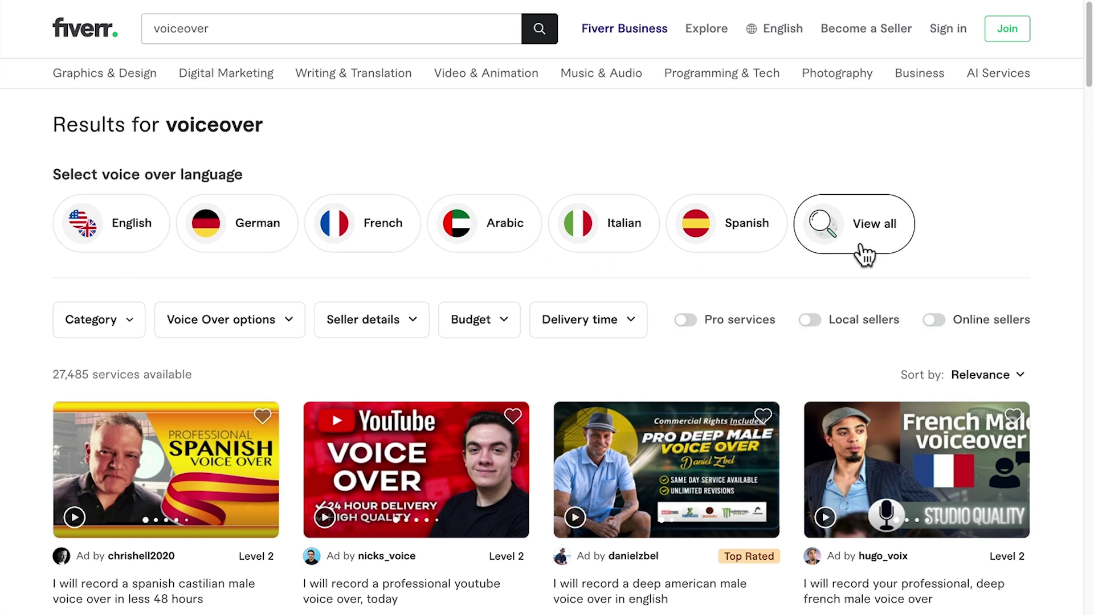
pyautogui.scroll(-3, 18, 384)
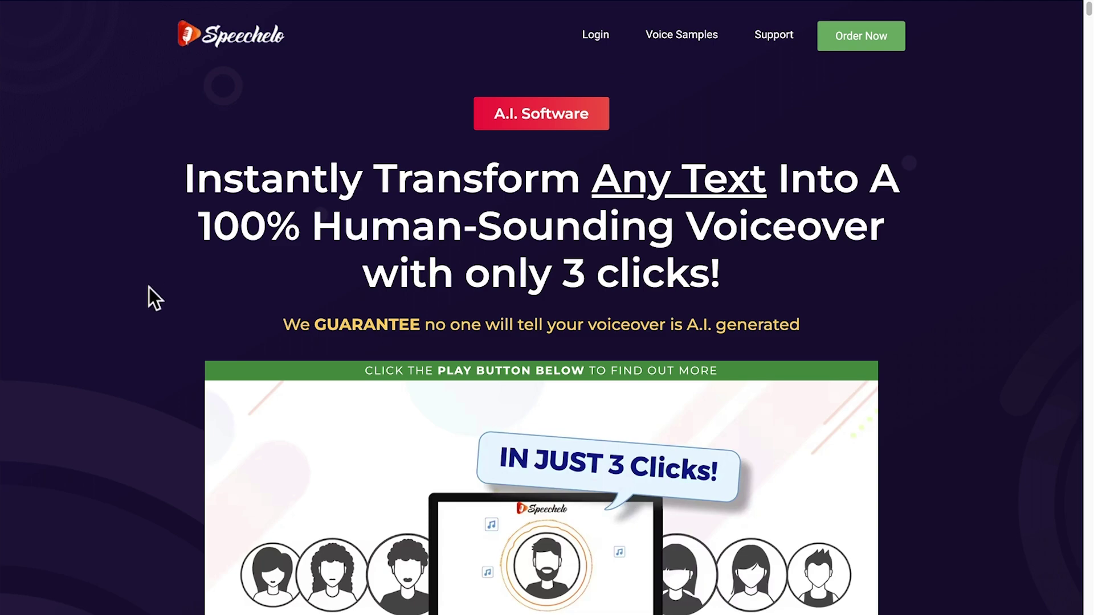
pyautogui.scroll(-10, 149, 287)
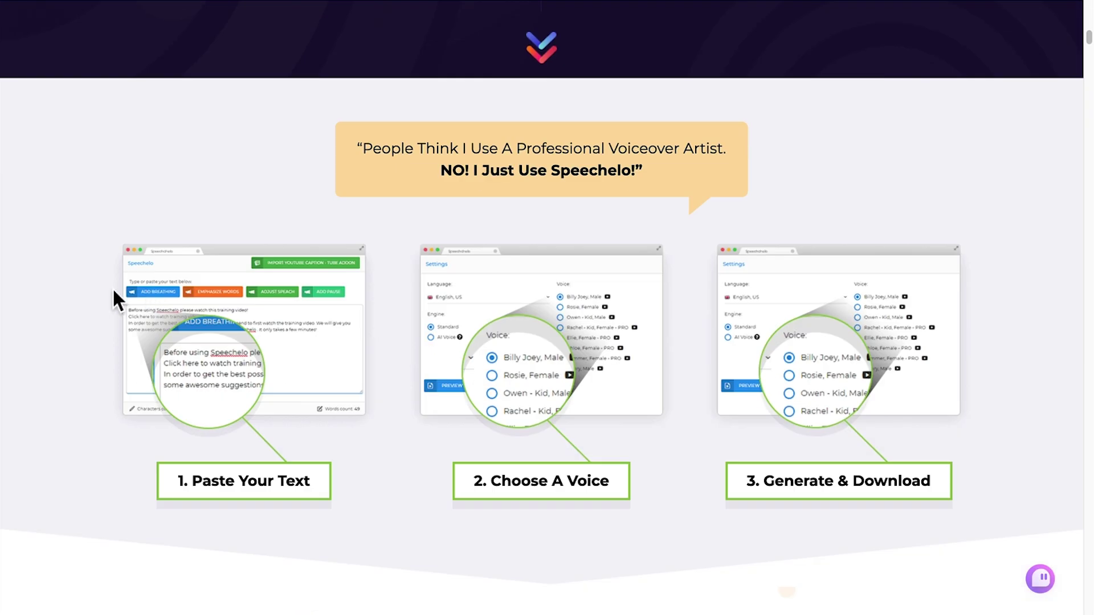
pyautogui.scroll(-5, 112, 287)
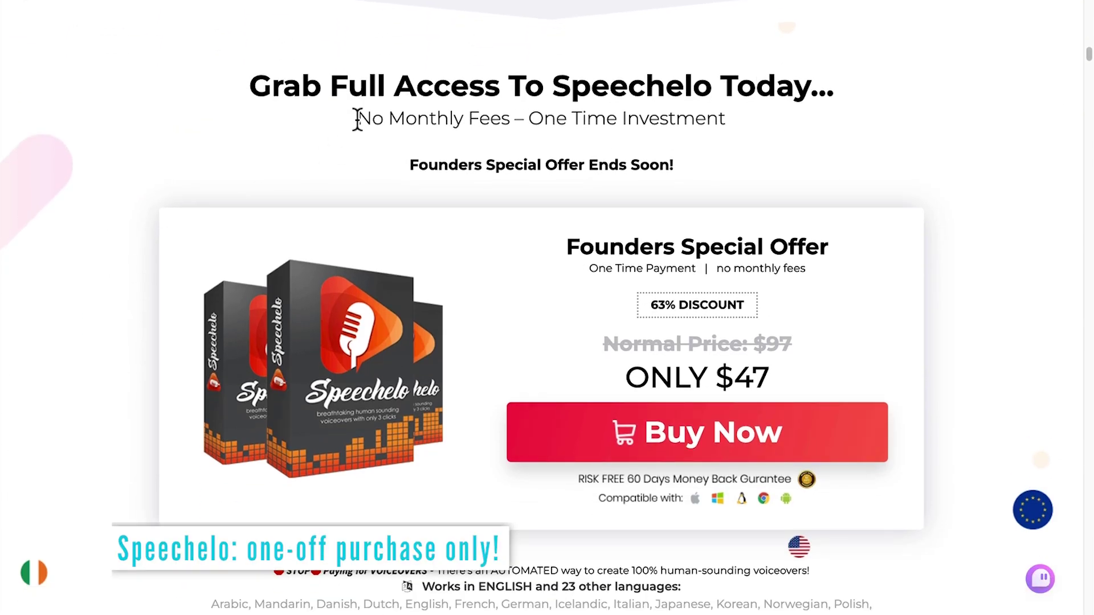
# Highlight Speechelo's one-time investment tagline and its normal and discounted $47 prices
pyautogui.moveTo(358, 119); pyautogui.dragTo(752, 121)
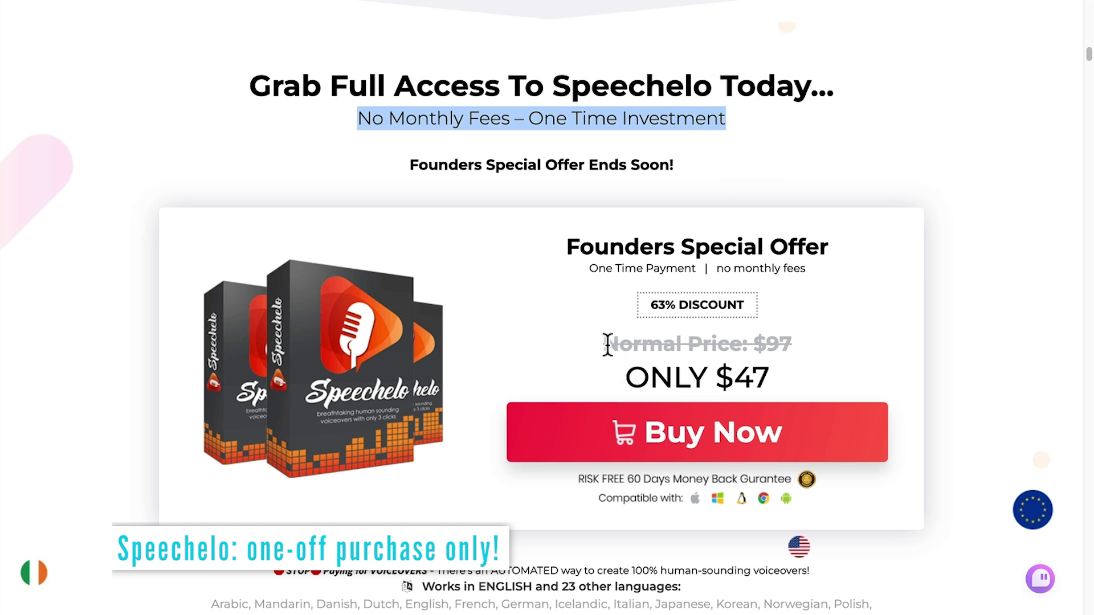
pyautogui.moveTo(605, 341); pyautogui.dragTo(787, 367)
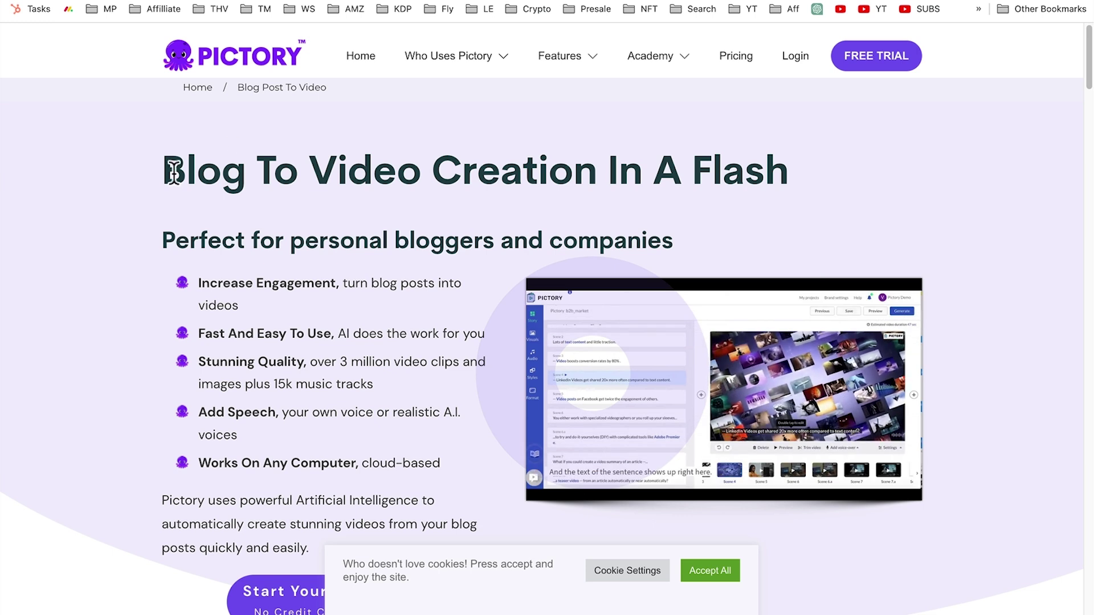
pyautogui.moveTo(163, 172); pyautogui.dragTo(797, 169)
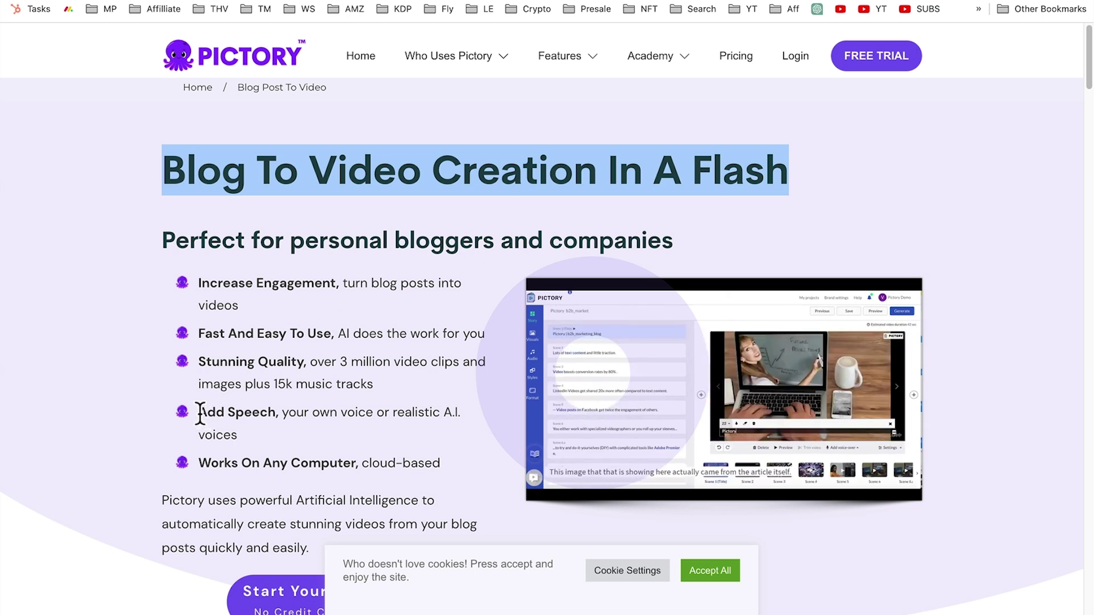
pyautogui.moveTo(200, 413)
pyautogui.mouseDown()
pyautogui.moveTo(256, 444)
pyautogui.moveTo(445, 453)
pyautogui.mouseUp()
pyautogui.click(447, 448)
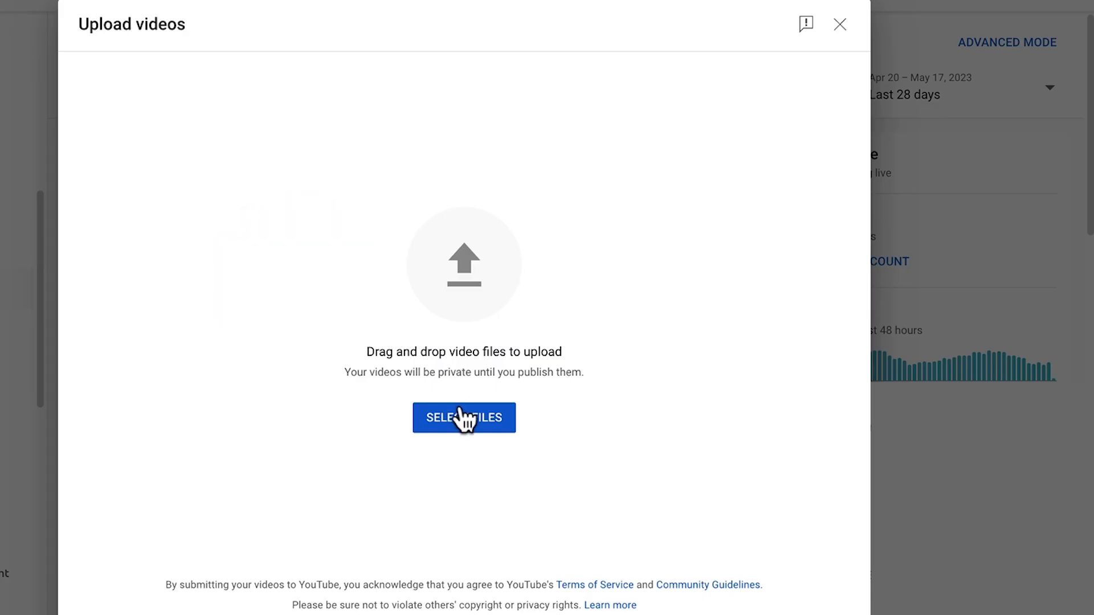
# Upload the video titled 'Top 10 Partying Places in Spain' and show last-90-days revenue
pyautogui.click(464, 419)
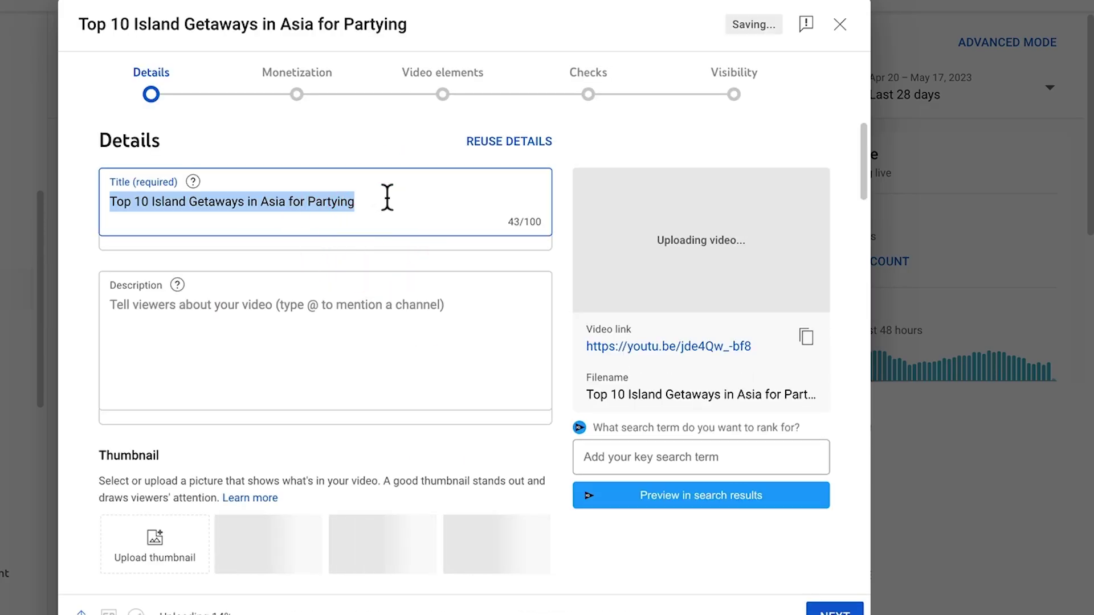
pyautogui.click(386, 198)
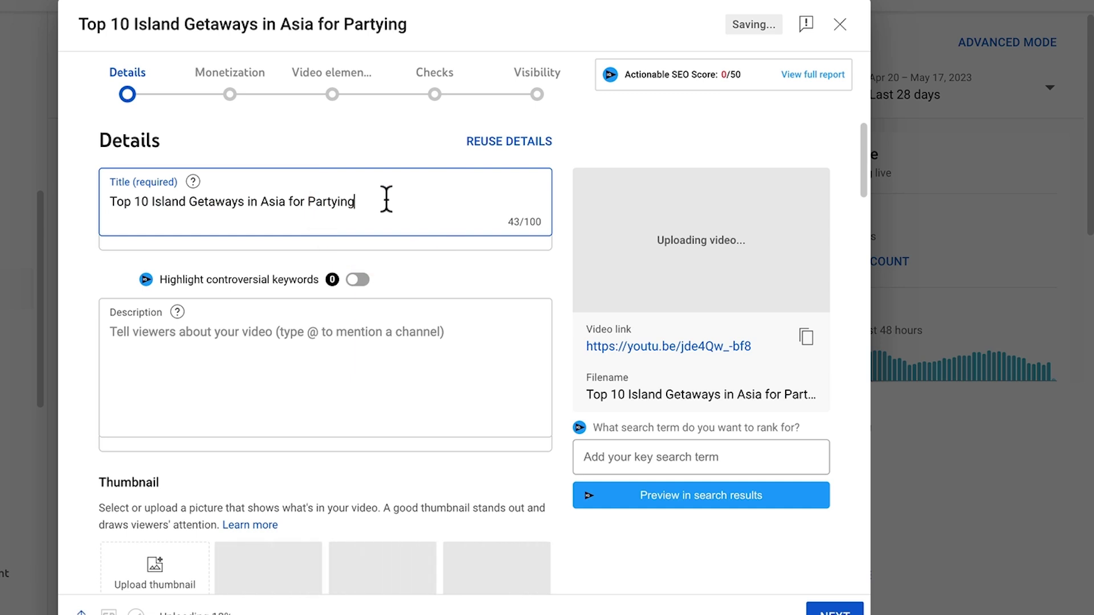
pyautogui.write('the Mediterranean')
pyautogui.click(367, 201)
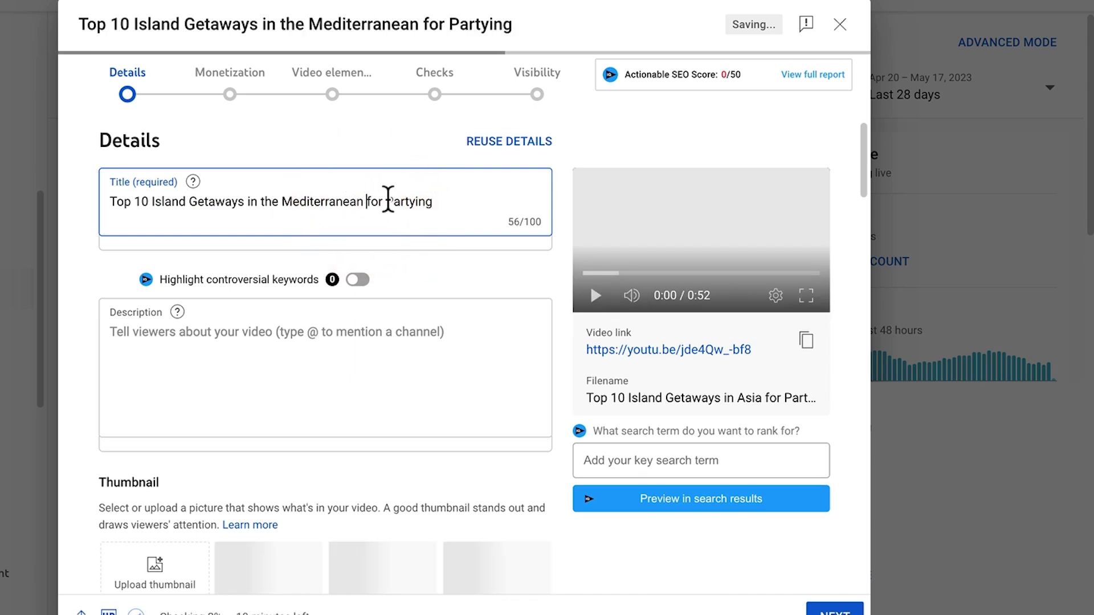
pyautogui.click(440, 202)
pyautogui.hotkey('ctrl', 'a')
pyautogui.write('Top 10 Partying Places in Spain')
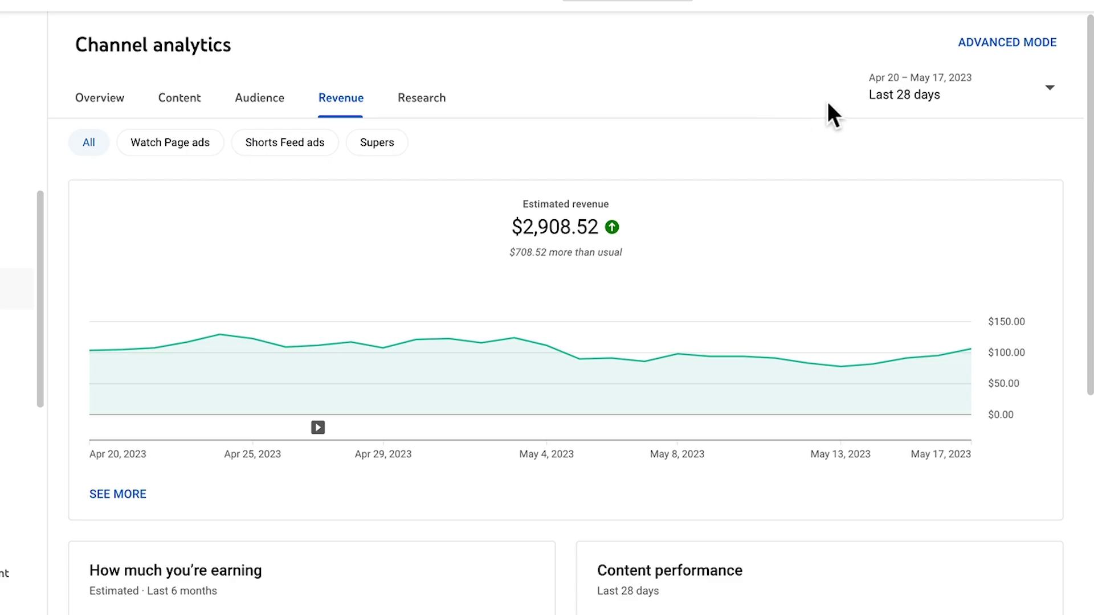
pyautogui.click(963, 91)
pyautogui.click(956, 137)
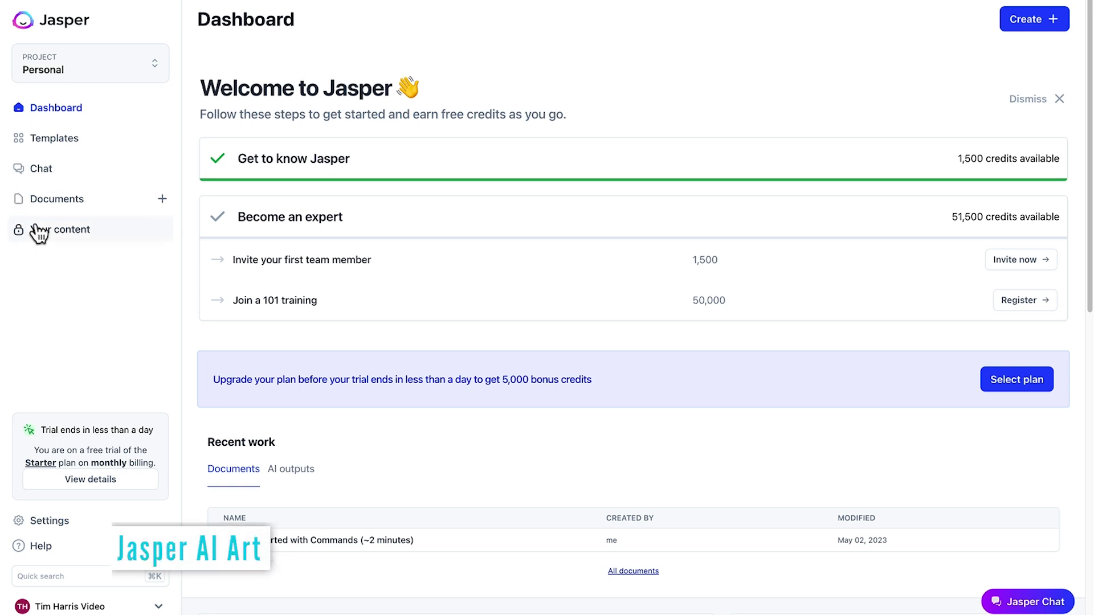
# From Your content, start a new art project and reach Jasper Art's Starter/Creator plan page
pyautogui.click(39, 229)
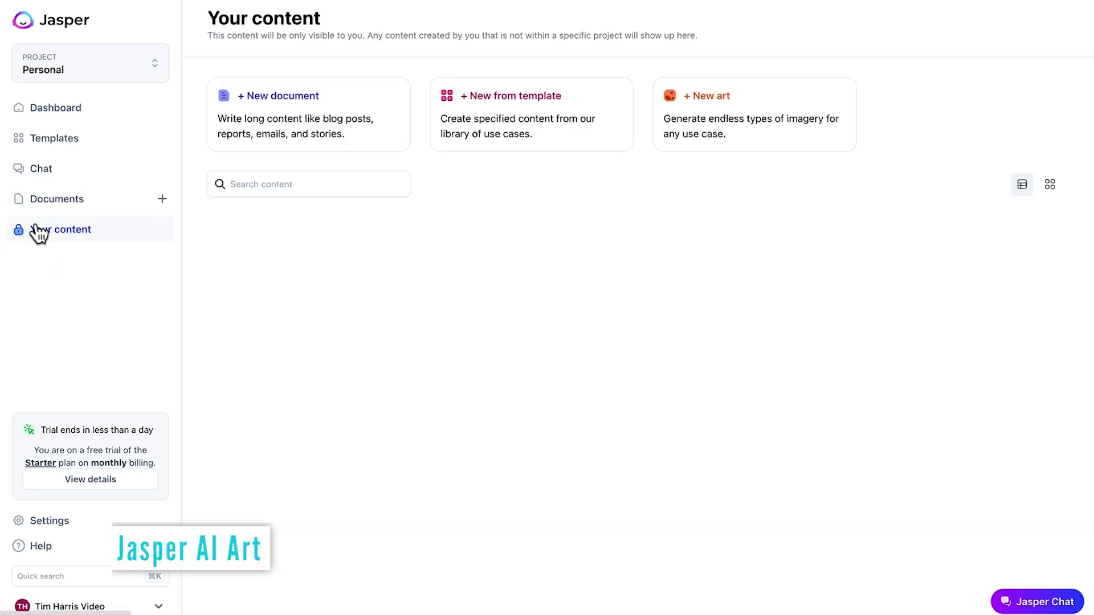
pyautogui.click(722, 125)
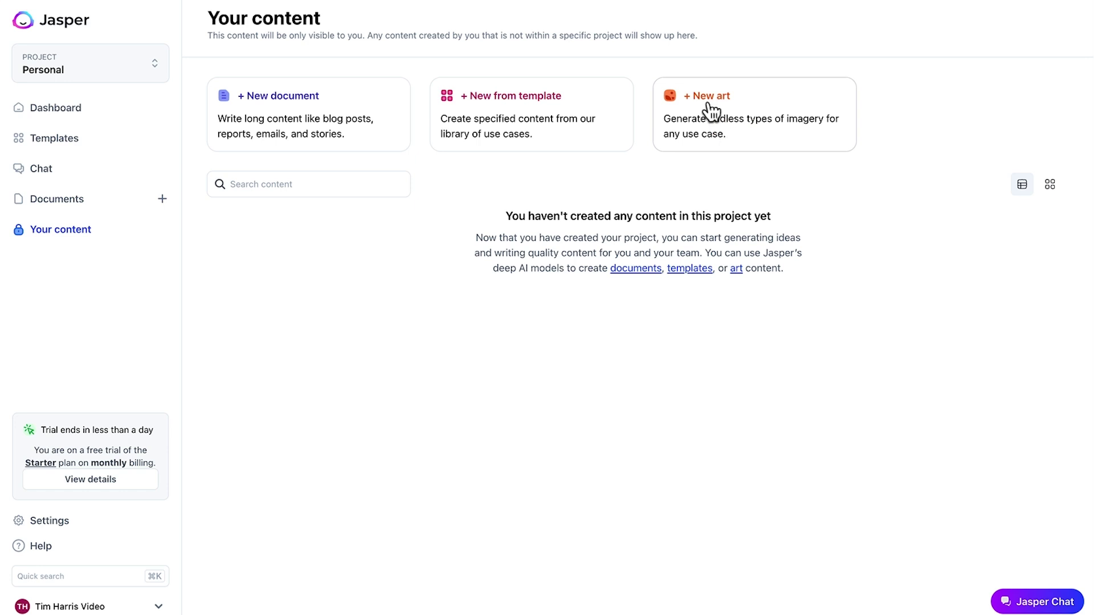
pyautogui.click(707, 99)
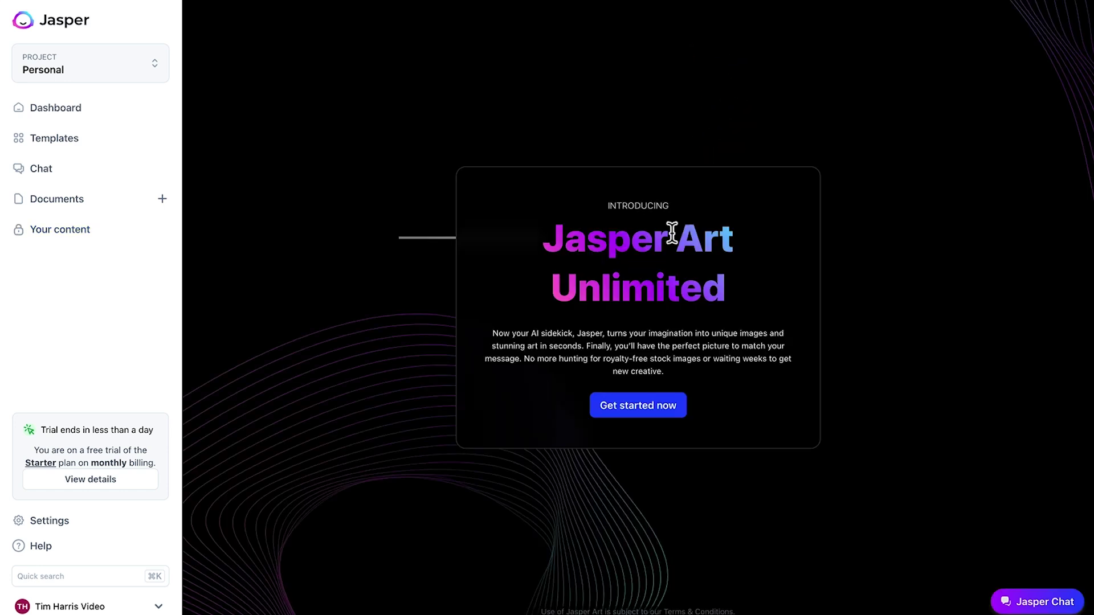
pyautogui.click(639, 407)
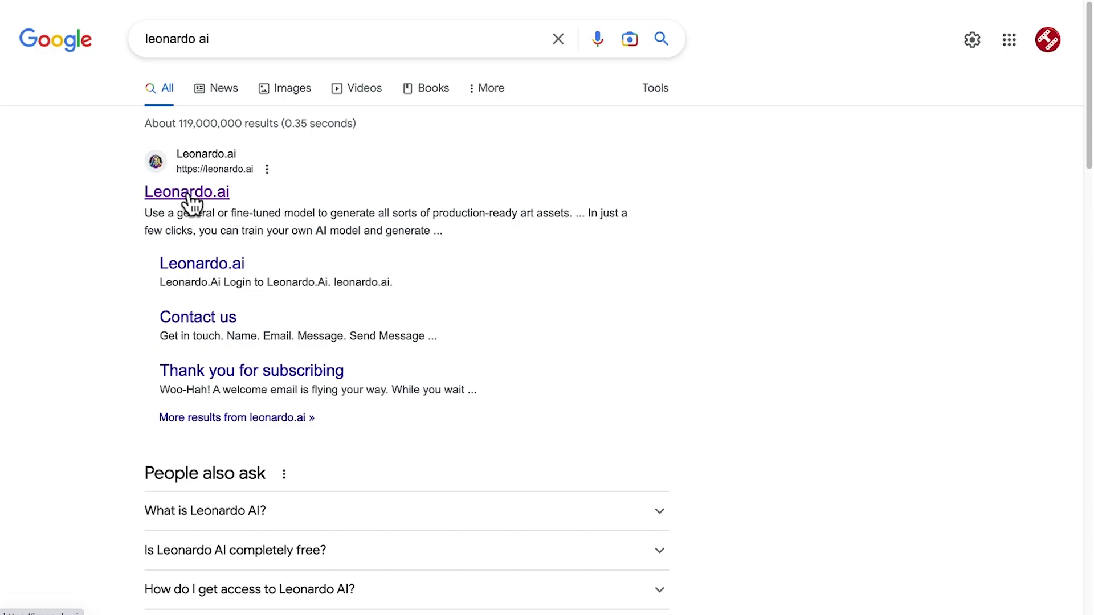
# Open Leonardo.ai, browse the Community Feed, and generate a red-haired goddess close-up on a starry background
pyautogui.click(189, 192)
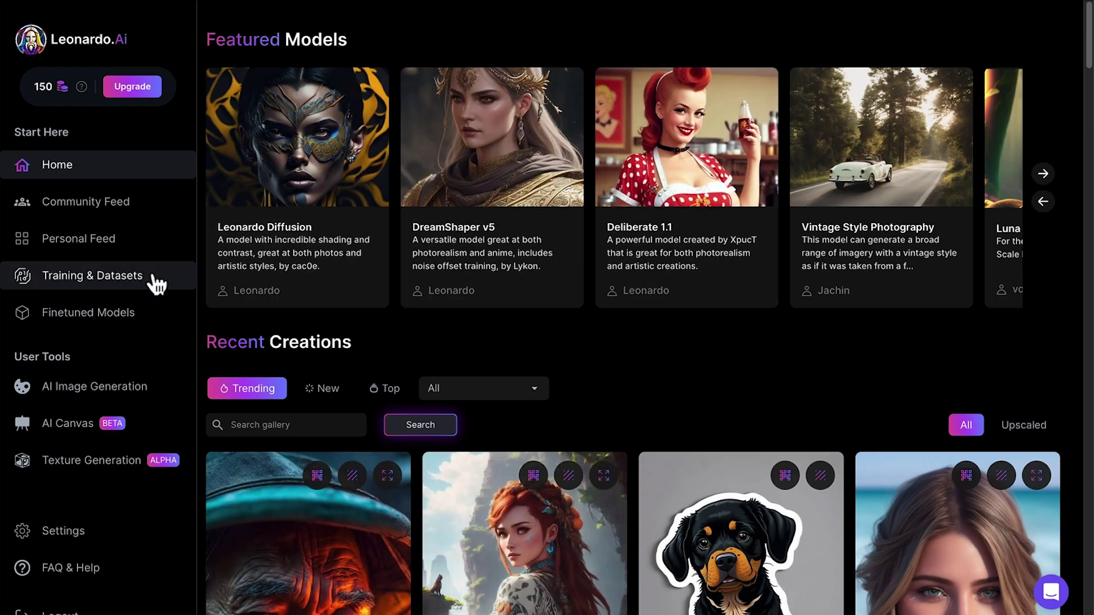
pyautogui.click(95, 206)
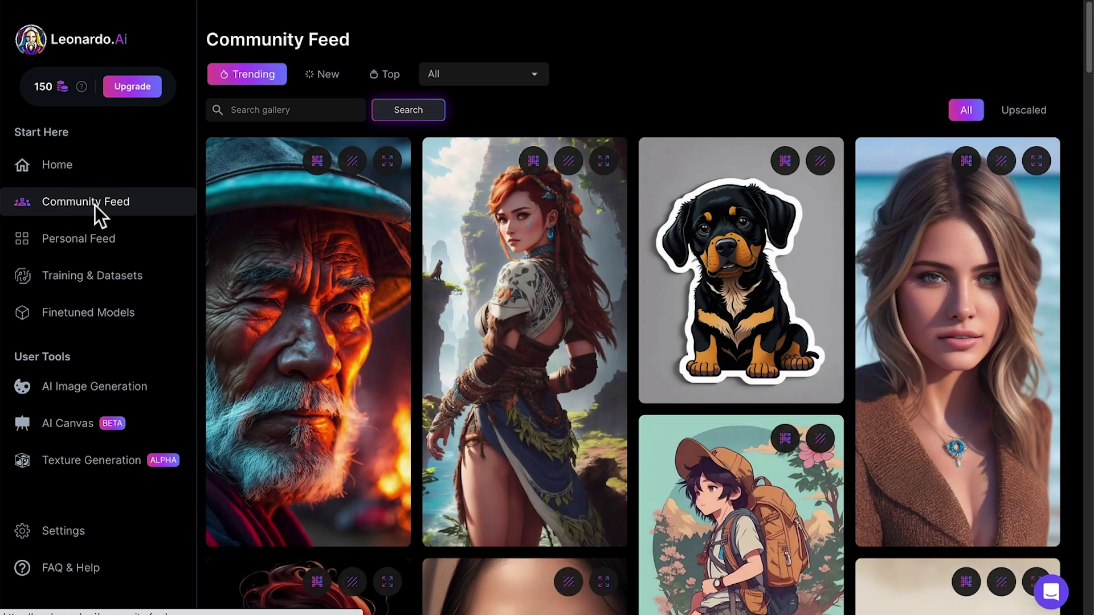
pyautogui.scroll(-5, 352, 263)
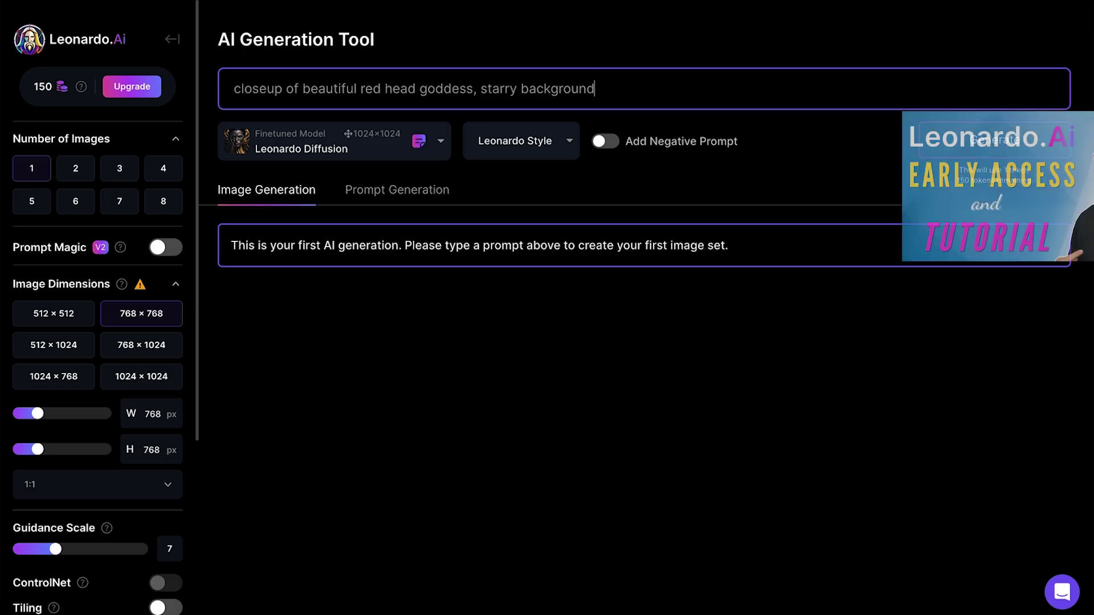
pyautogui.write(', photorealistic')
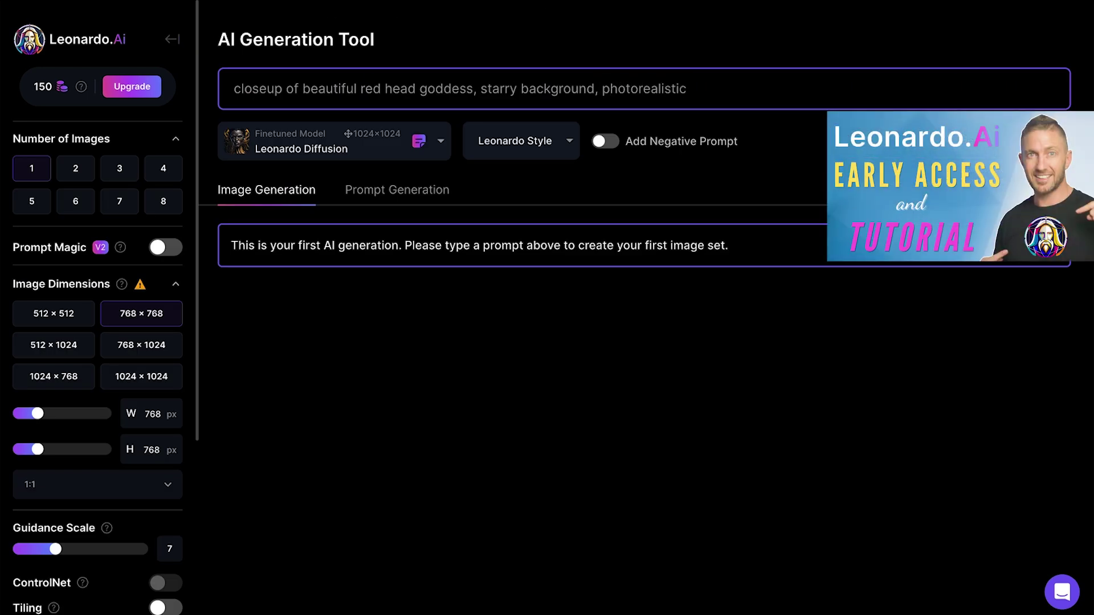
pyautogui.press('Return')
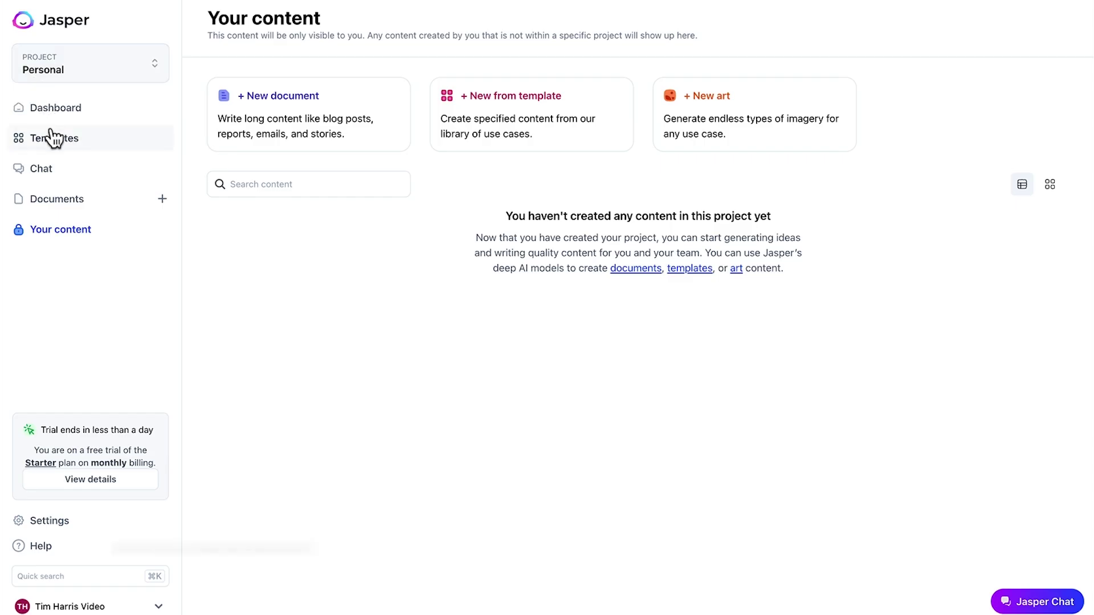
# Bring up Jasper's Templates library from the left sidebar
pyautogui.click(51, 130)
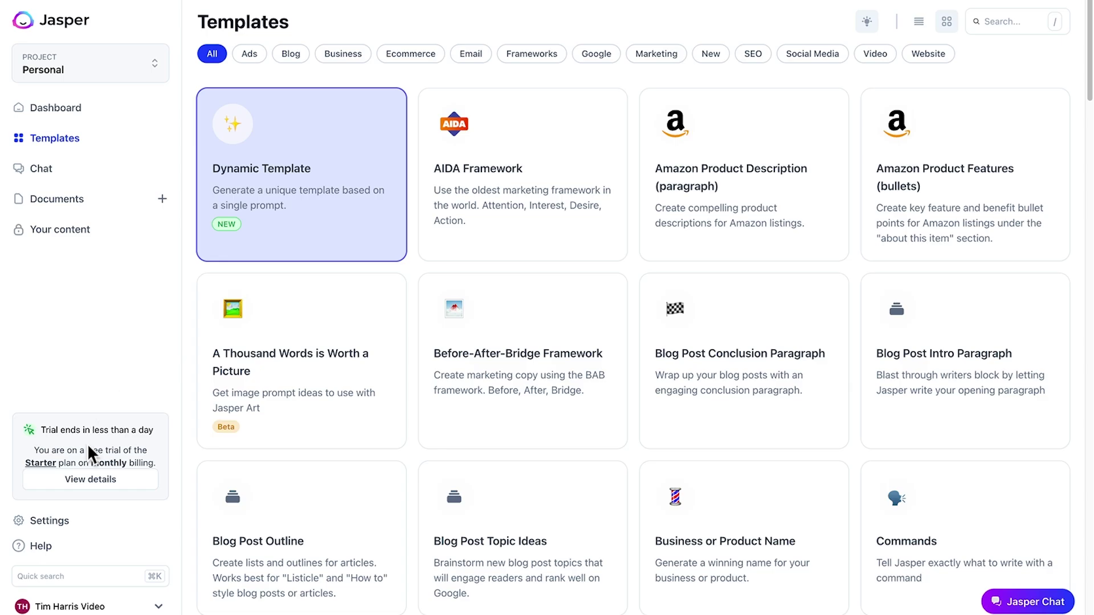
# Start cancelling the trial from Settings, citing switching to an alternative and budget as reasons
pyautogui.click(88, 477)
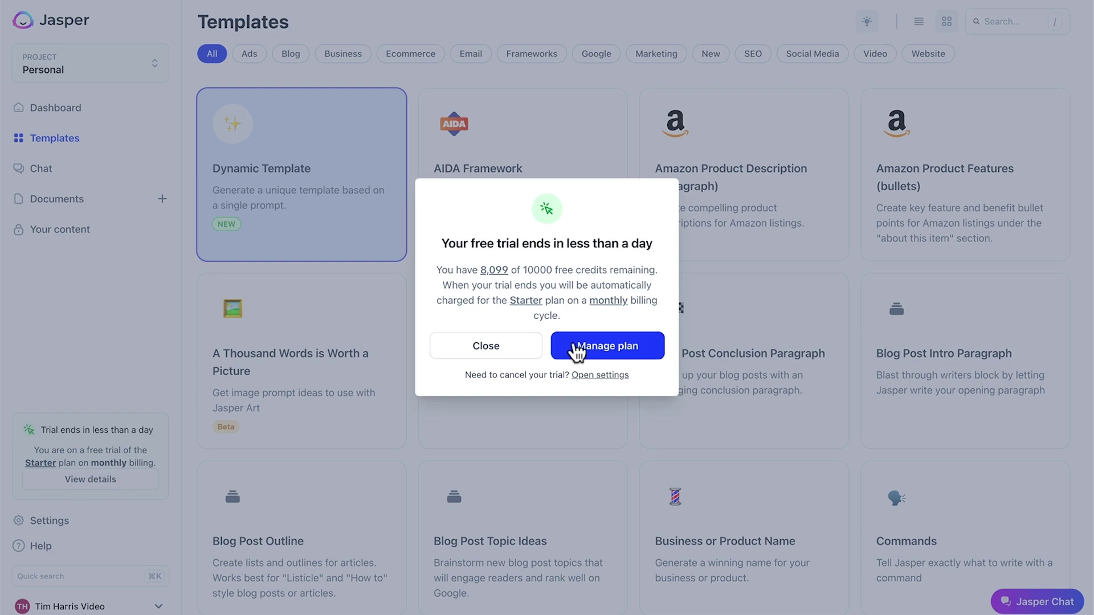
pyautogui.click(586, 376)
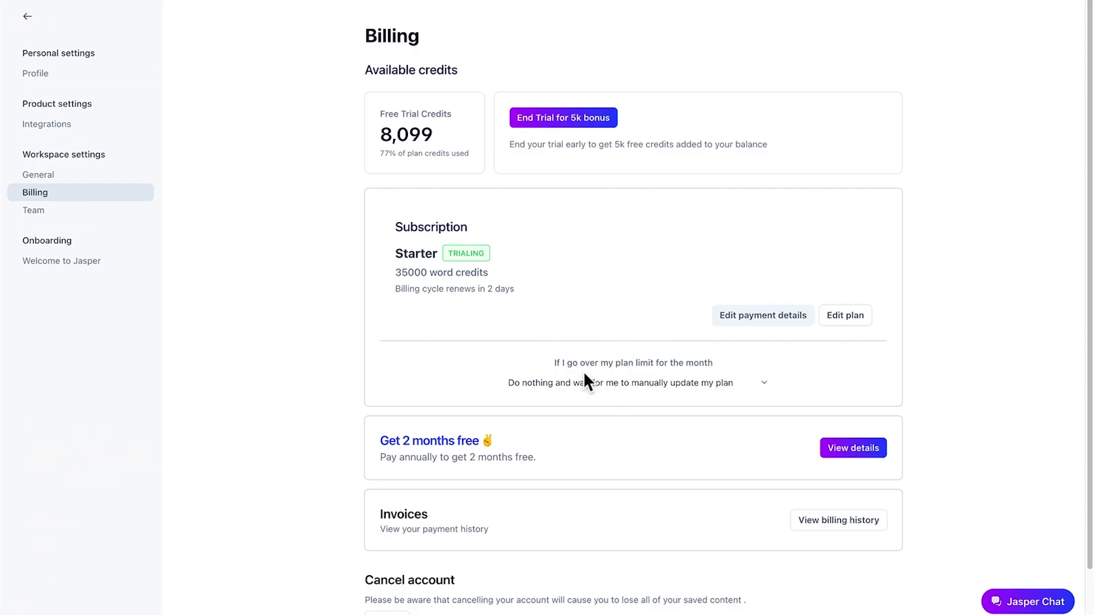
pyautogui.scroll(-1, 585, 376)
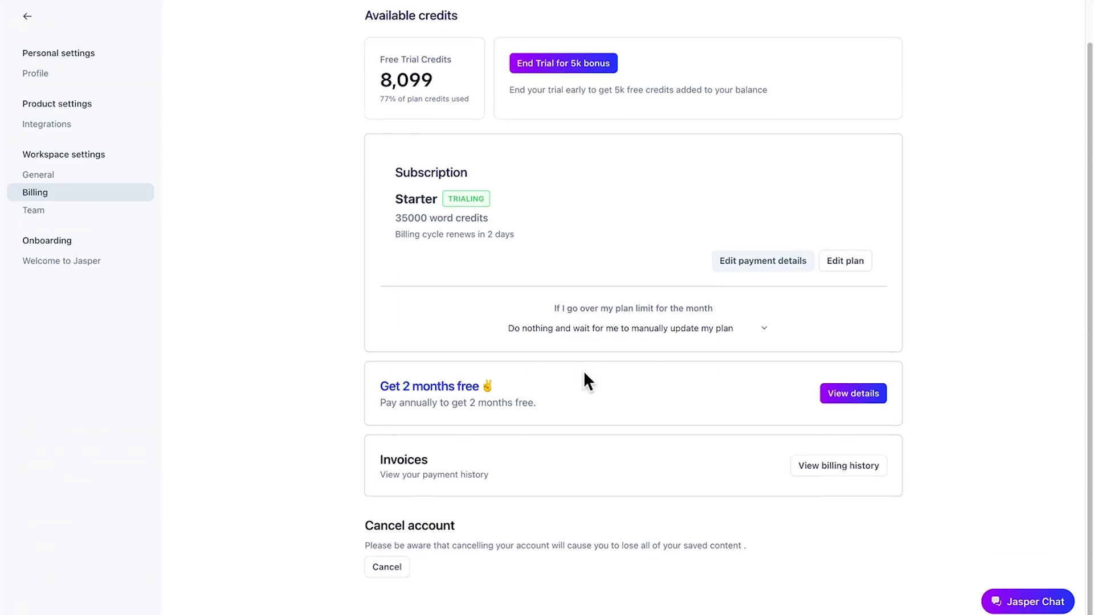
pyautogui.click(396, 566)
pyautogui.click(473, 232)
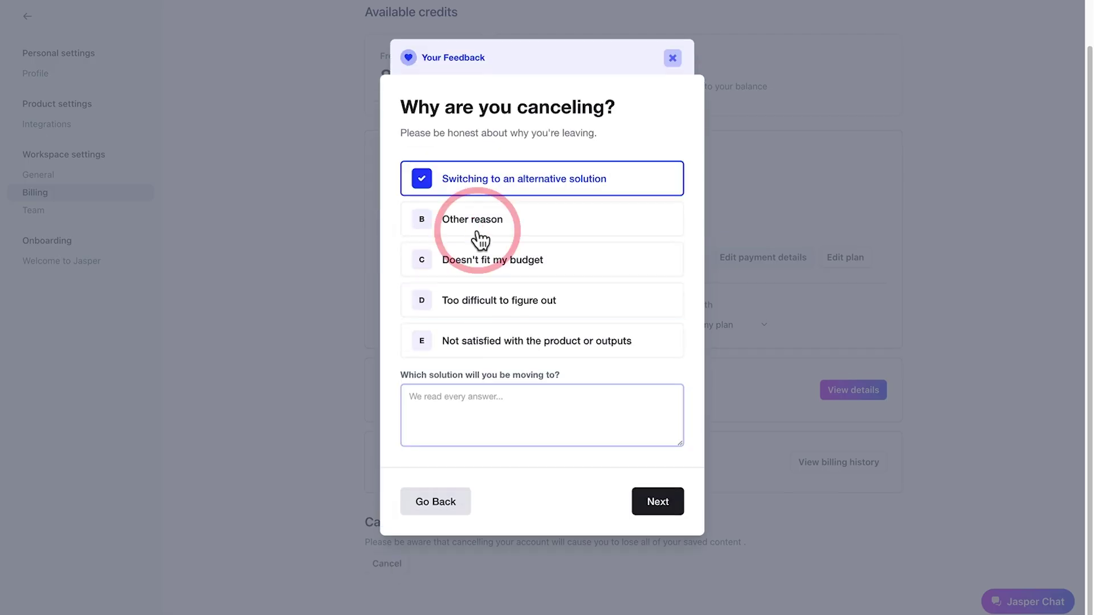
pyautogui.click(478, 259)
# Confirm the Starter subscription cancellation and return to the dashboard showing the trial ending
pyautogui.click(648, 462)
pyautogui.click(656, 418)
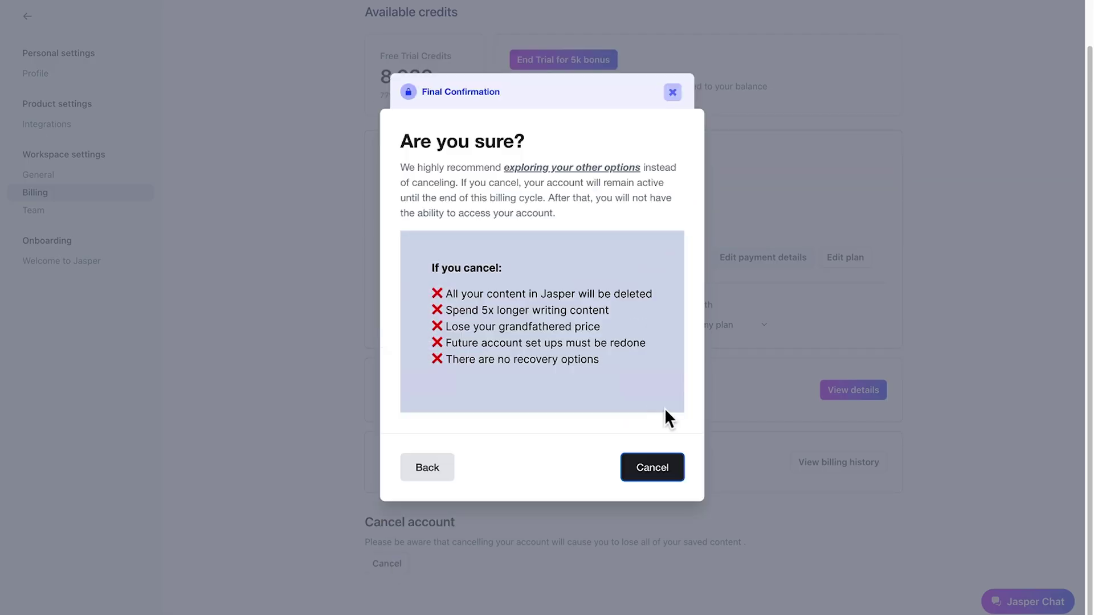
pyautogui.click(650, 470)
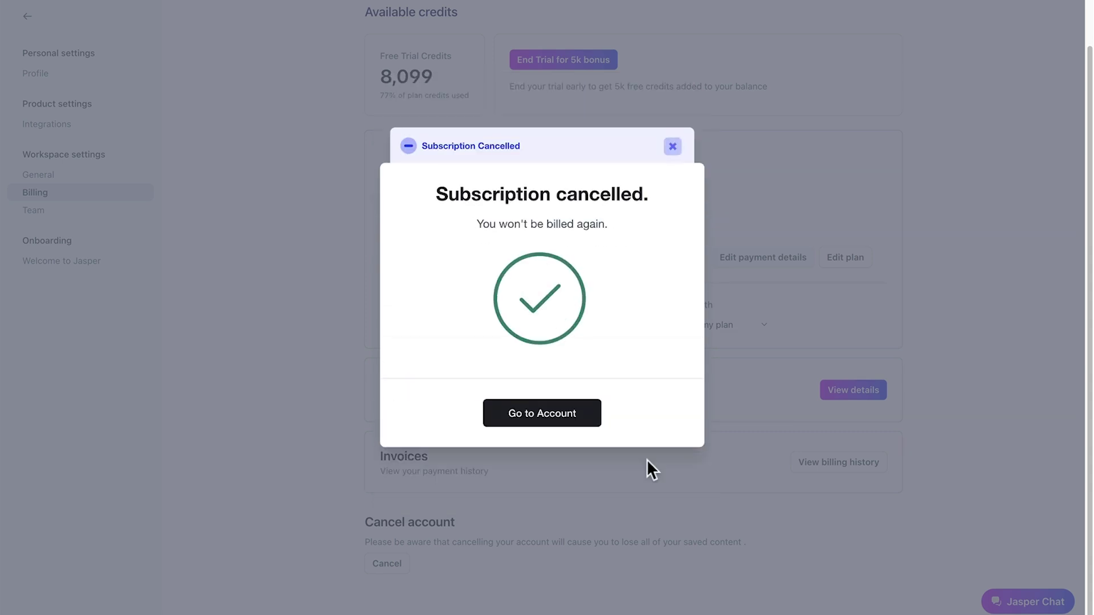
pyautogui.moveTo(638, 444); pyautogui.dragTo(616, 281)
pyautogui.click(544, 410)
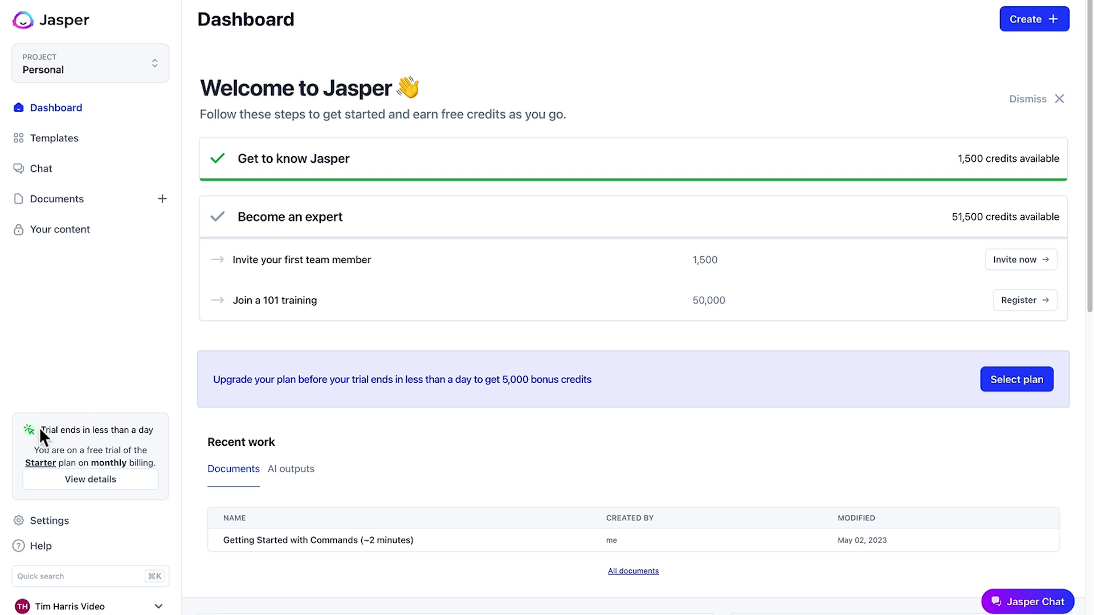
pyautogui.moveTo(40, 434); pyautogui.dragTo(124, 427)
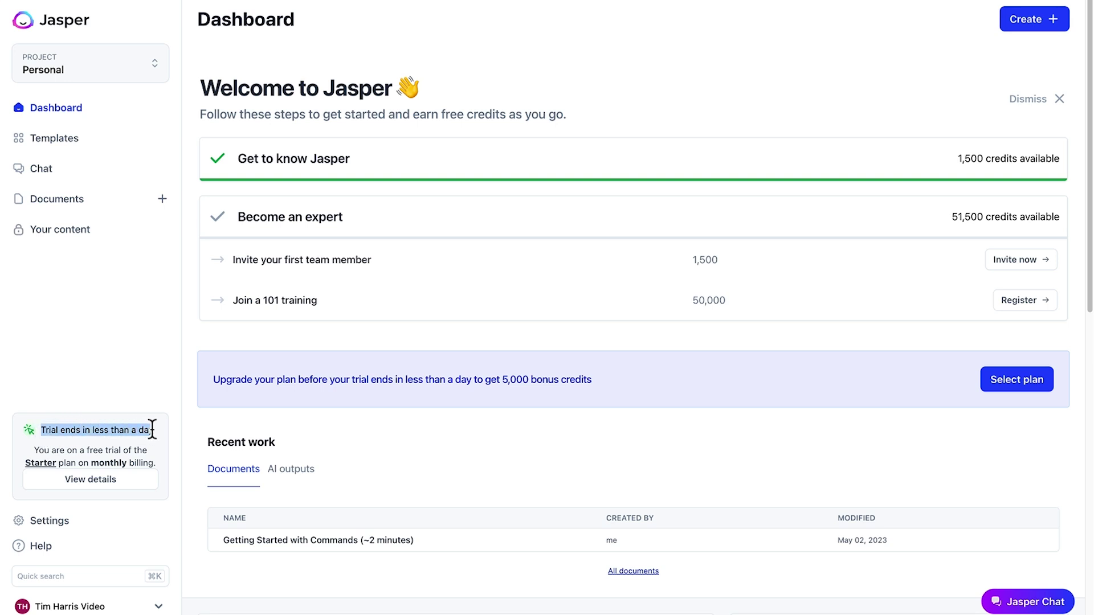